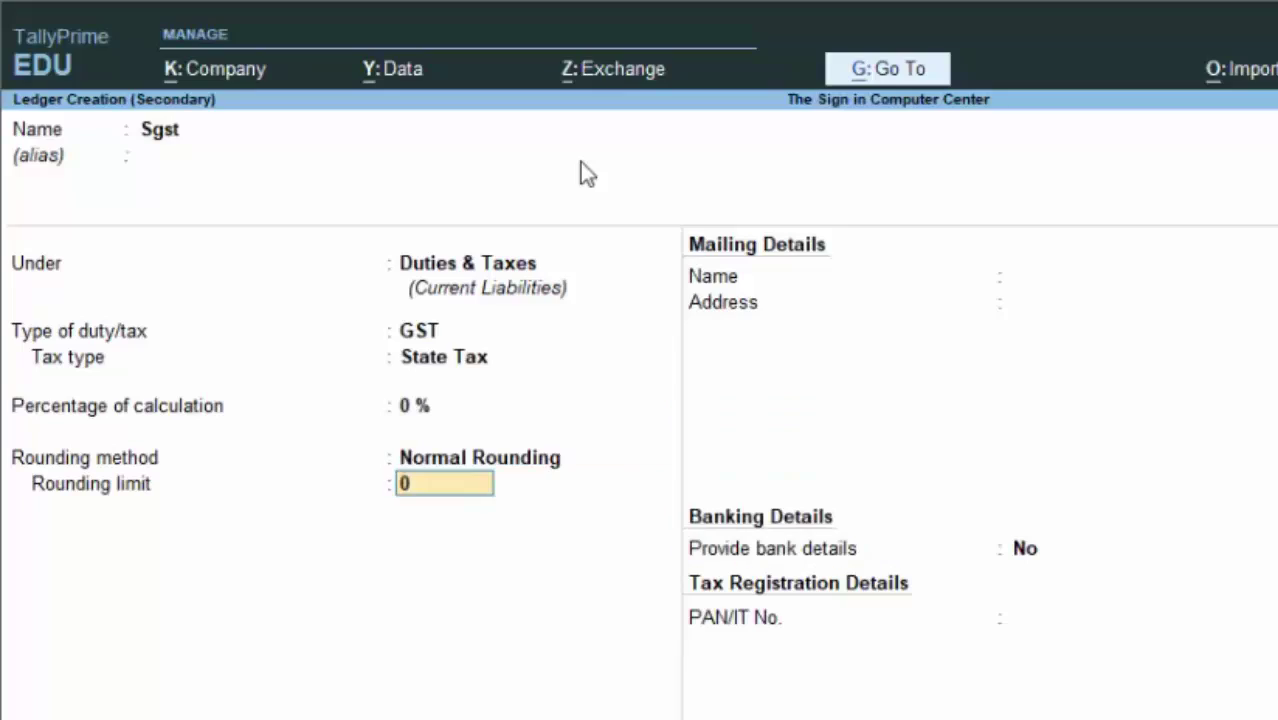
Set the Sgst ledger's rounding limit to 3 and save the ledger into the purchase voucher
text(3)
key(Return)
key(Return)
key(Return)
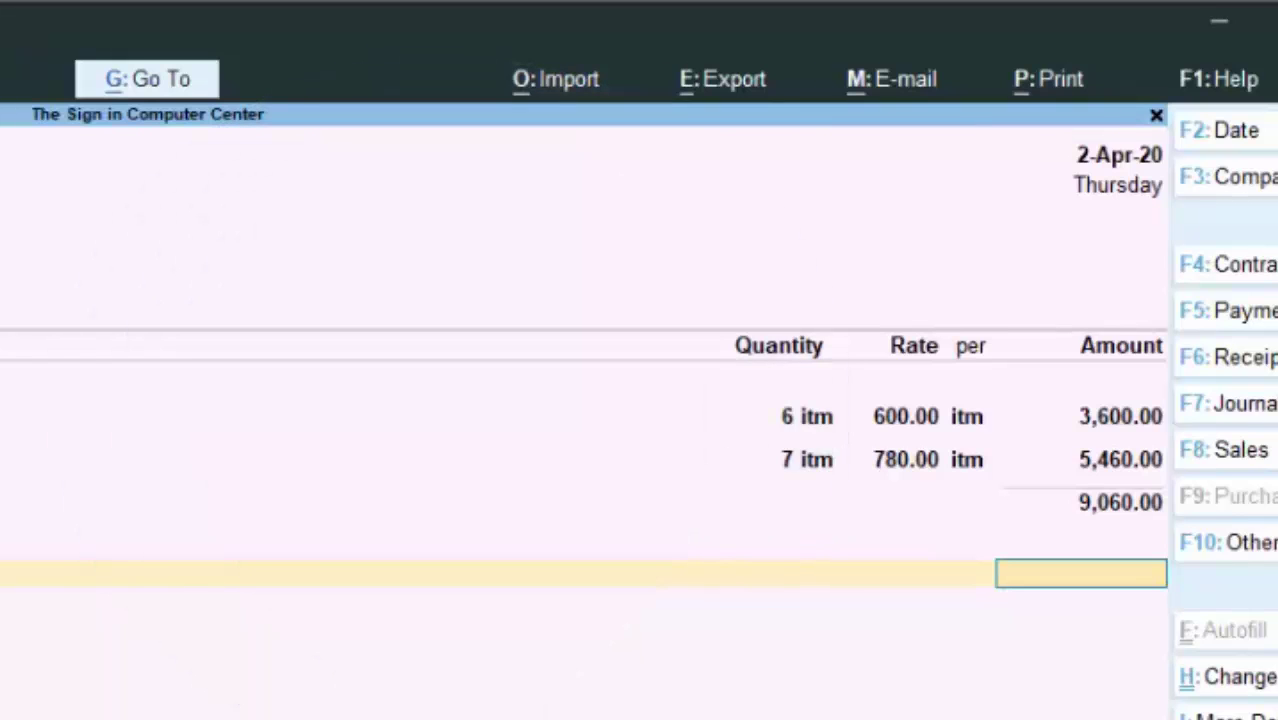
Expand the choices for the voucher's purchase ledger and reselect Purchase A/c
click(184, 176)
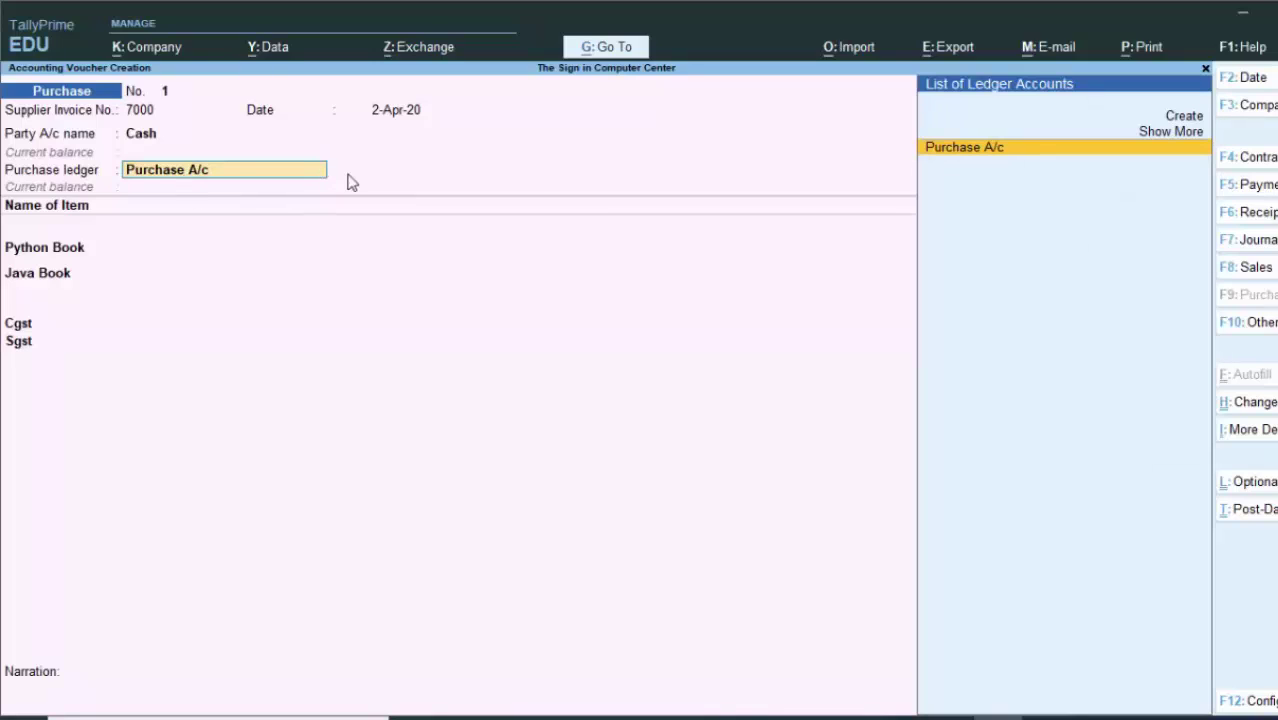
click(1181, 143)
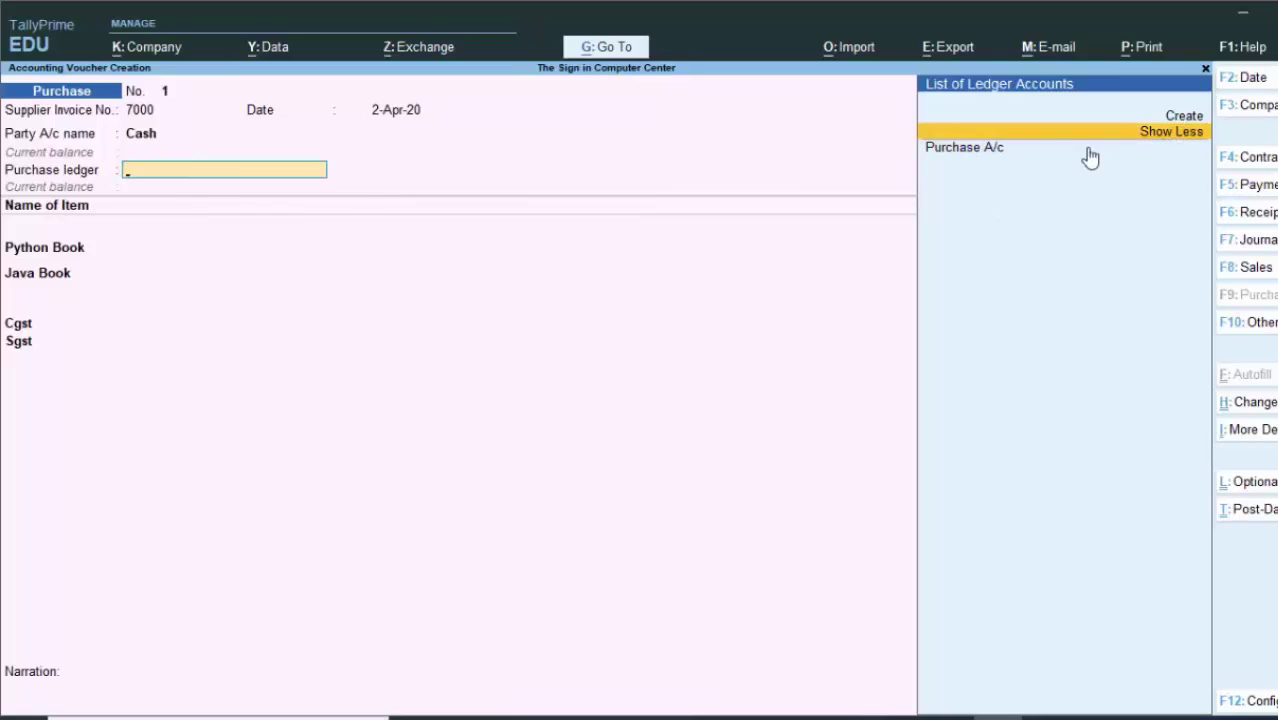
key(Escape)
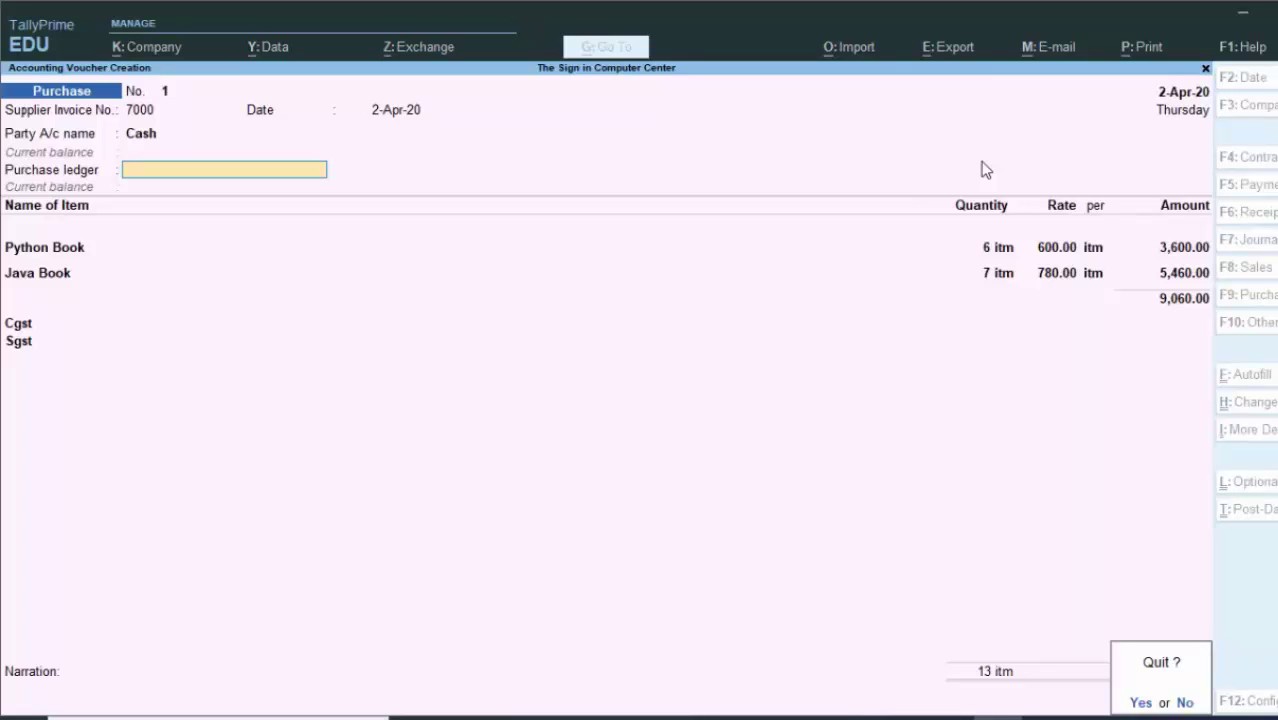
key(n)
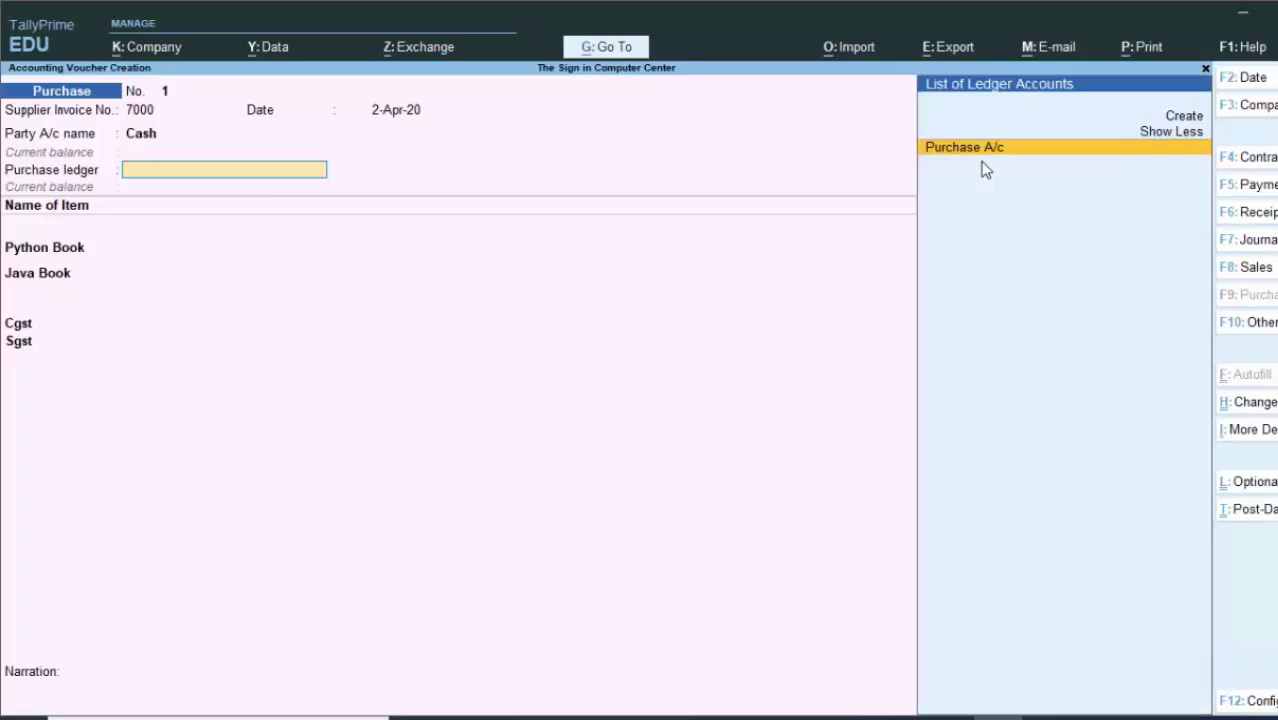
text(P)
key(Return)
Keep the Python Book, Java Book and tax lines, leave the narration empty, save the purchase voucher and exit voucher entry
key(Return)
key(Return)
key(Return)
key(Return)
key(Return)
key(Return)
key(Return)
key(Return)
key(Return)
key(Return)
key(Return)
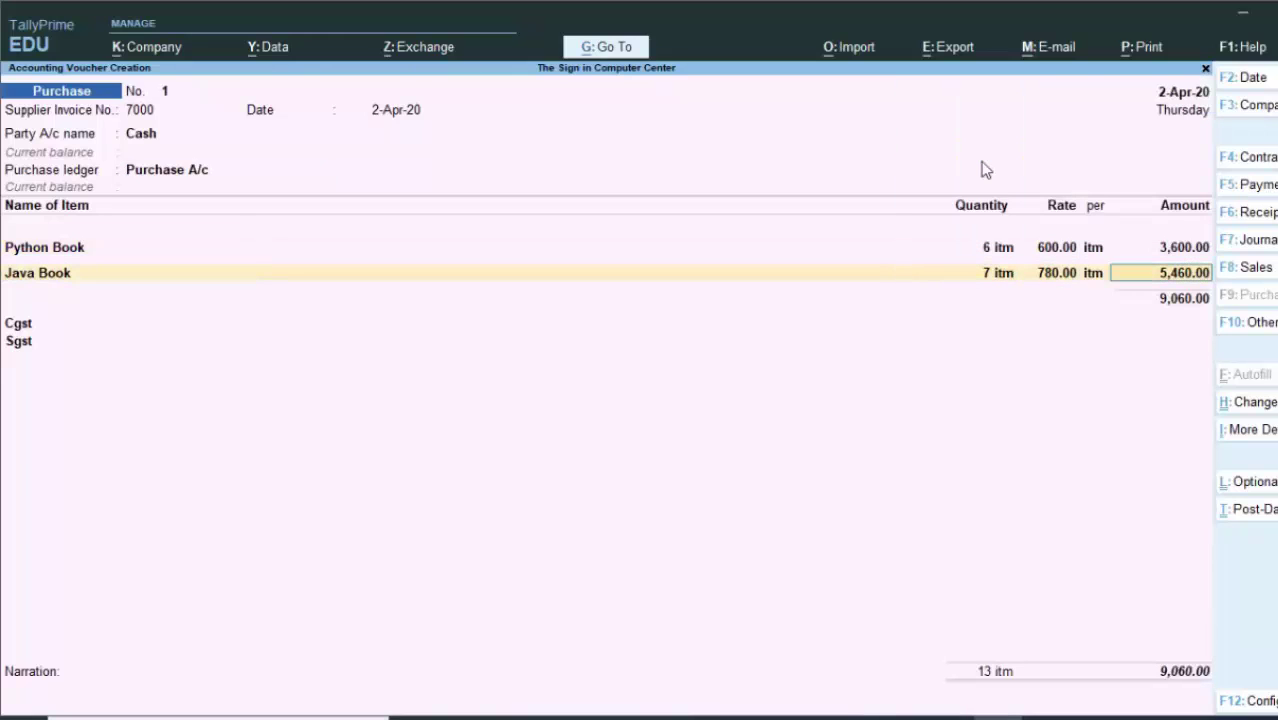
key(Return)
key(Return)
key(Return)
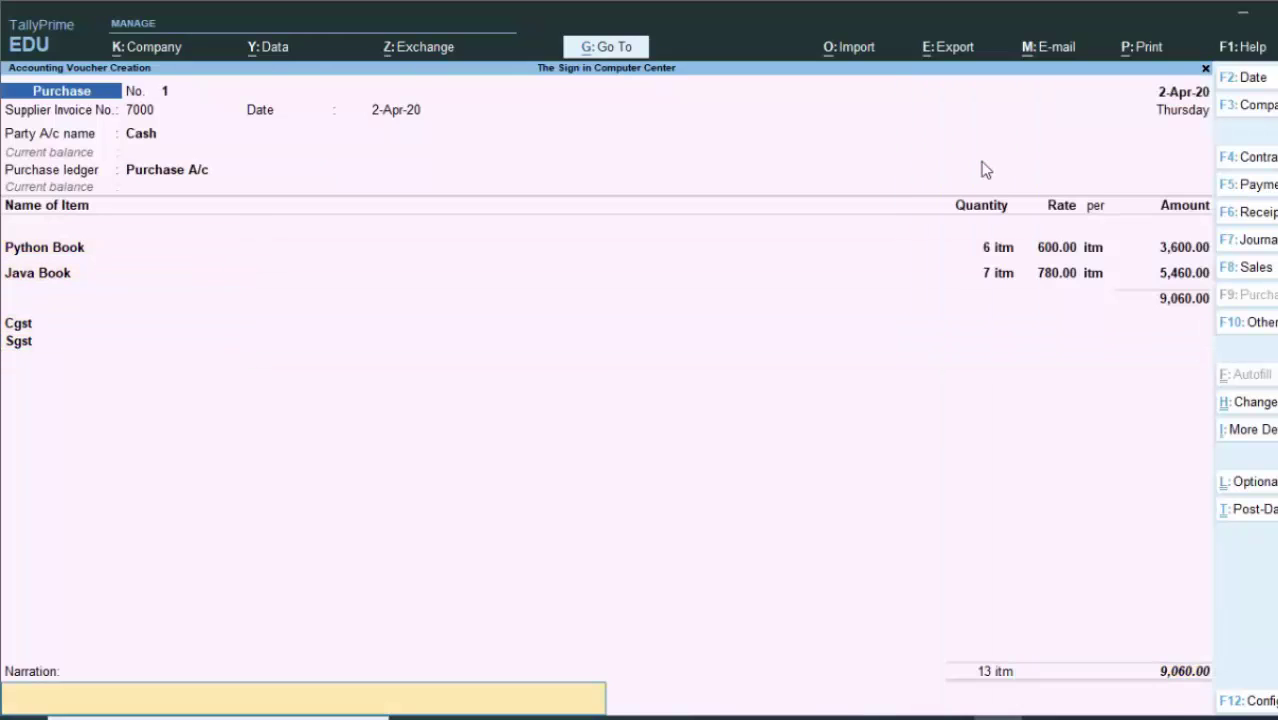
key(Return)
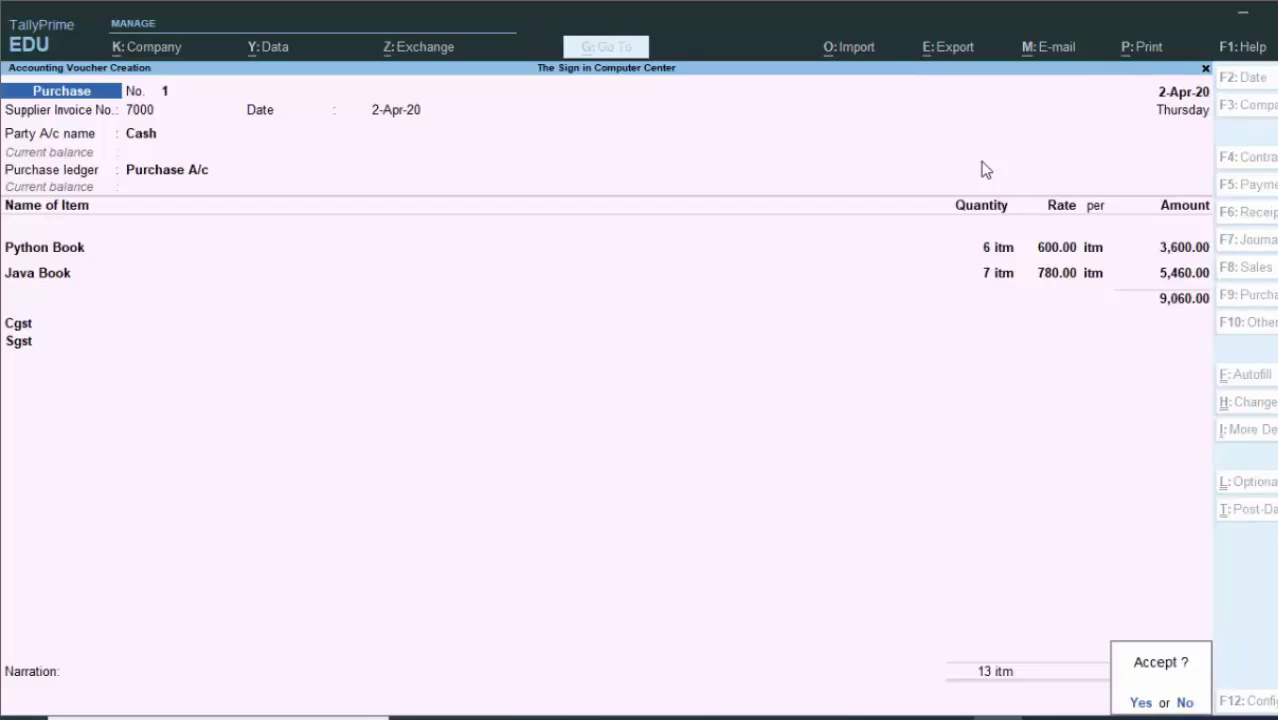
key(Return)
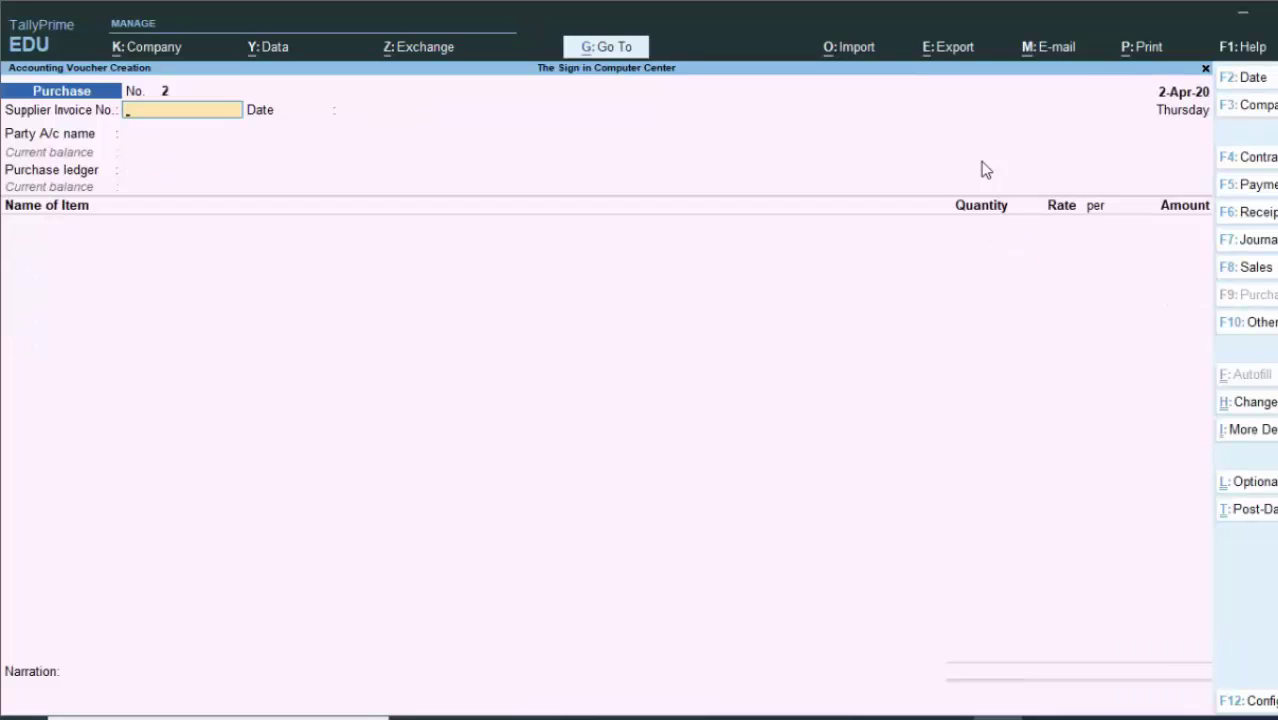
key(Escape)
key(Return)
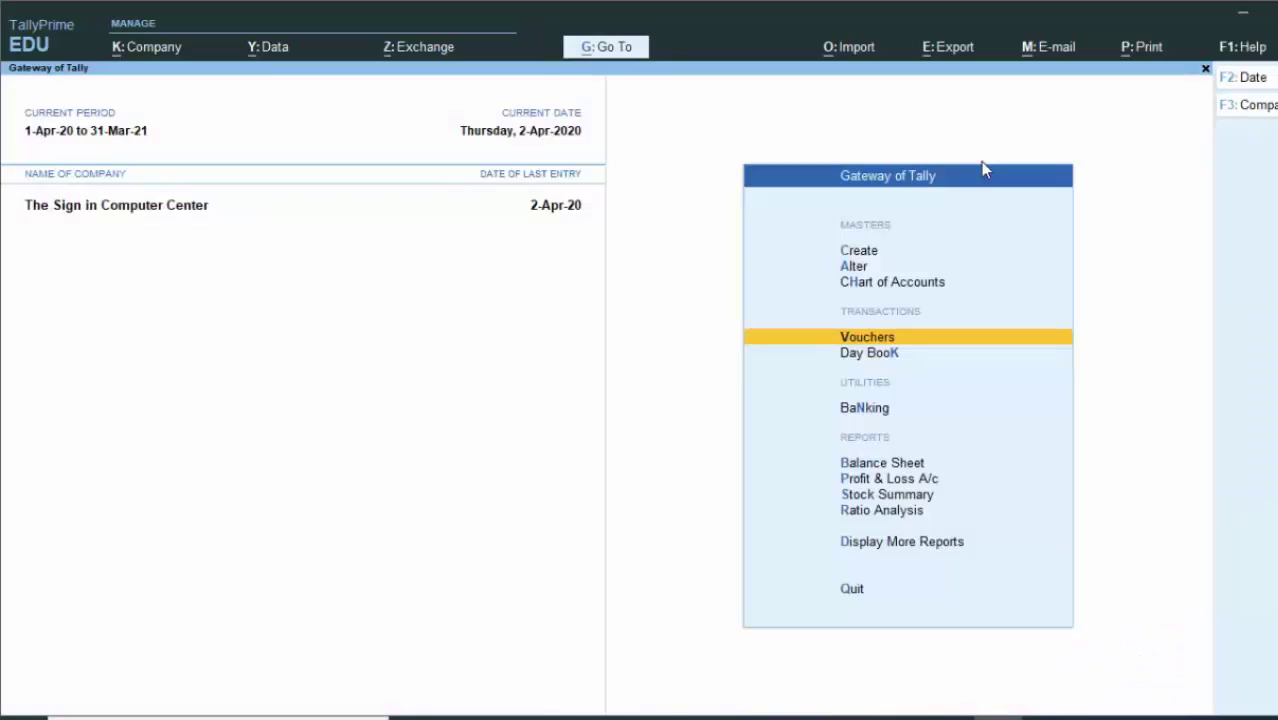
key(Up)
key(Up)
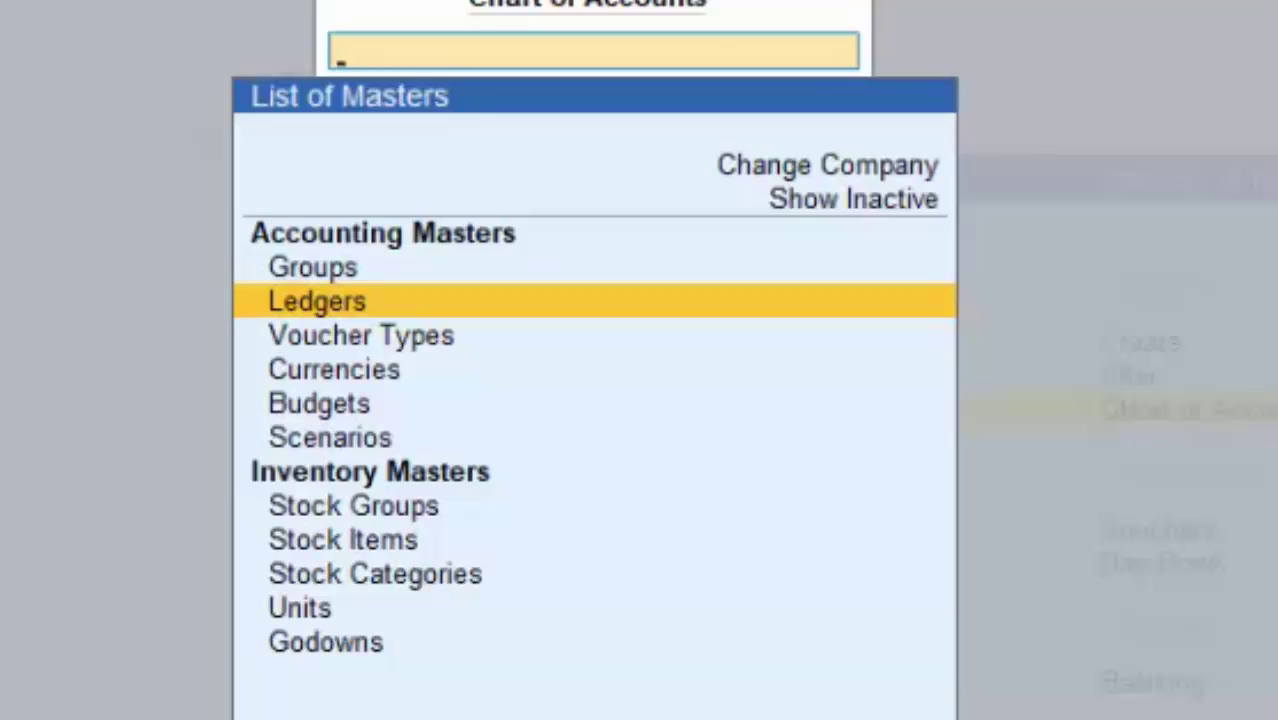
key(Escape)
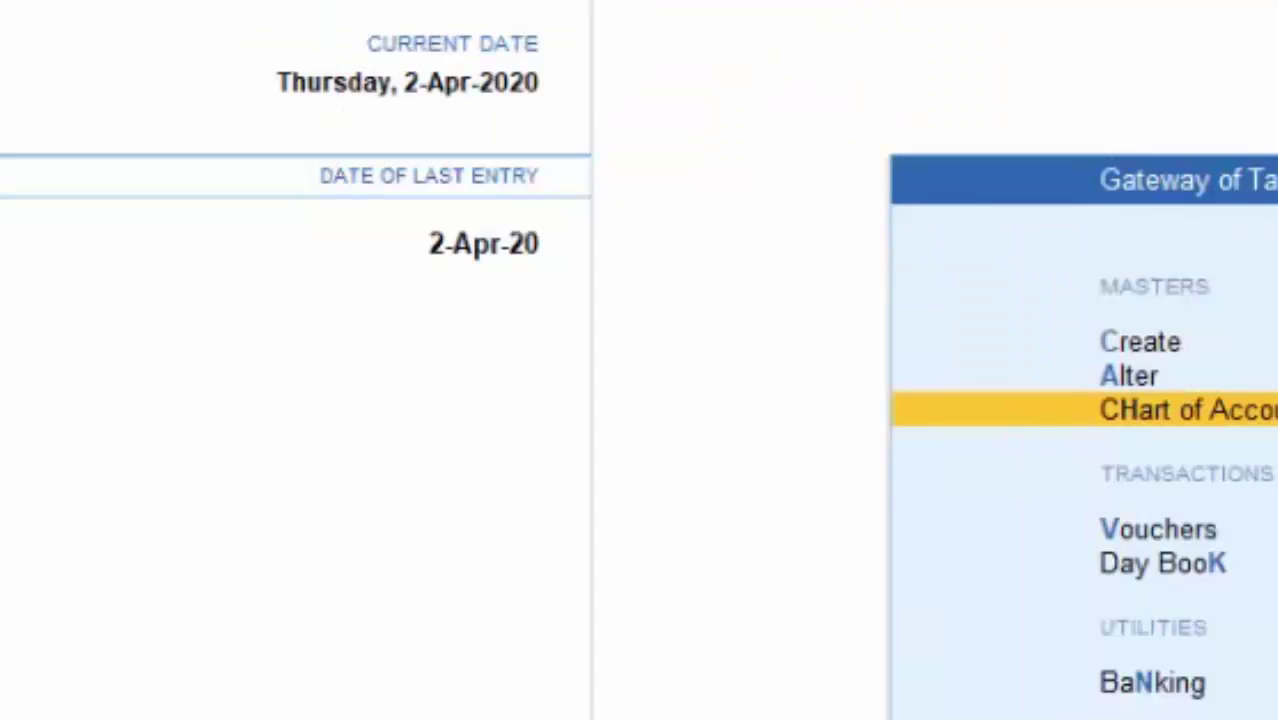
Open the Purchase A/c ledger master for alteration
key(Up)
key(Return)
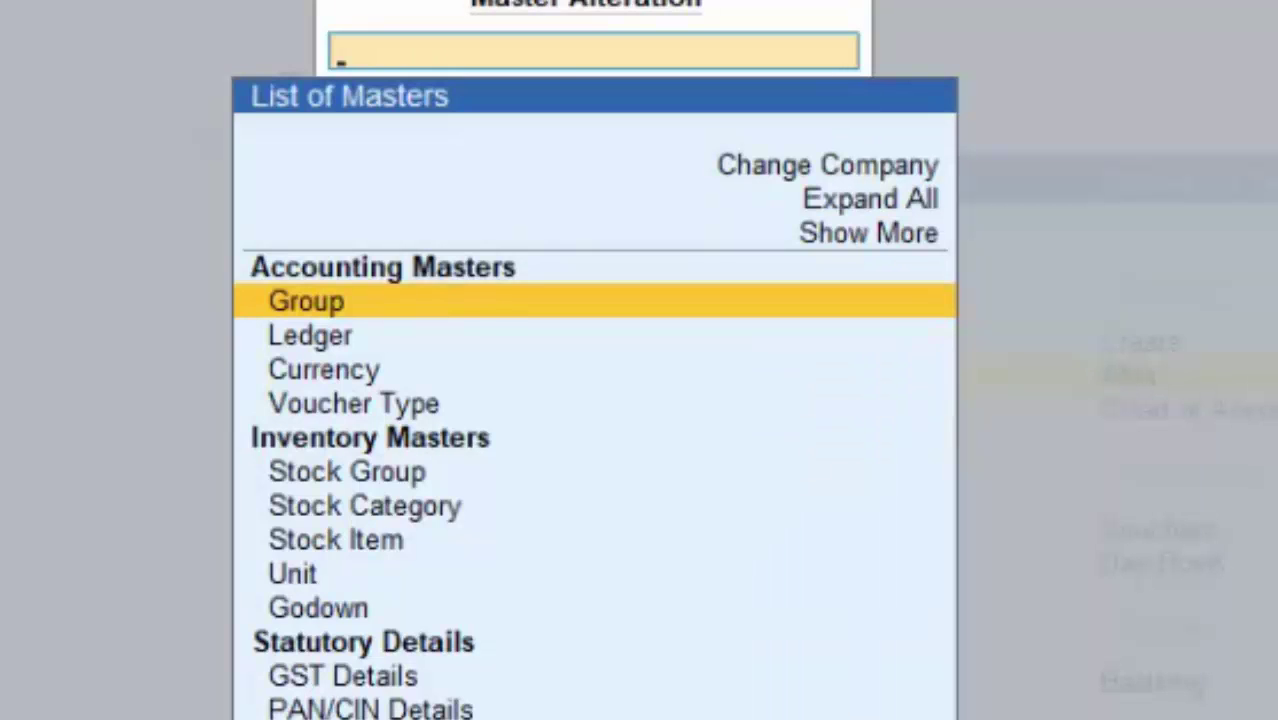
key(Down)
key(Return)
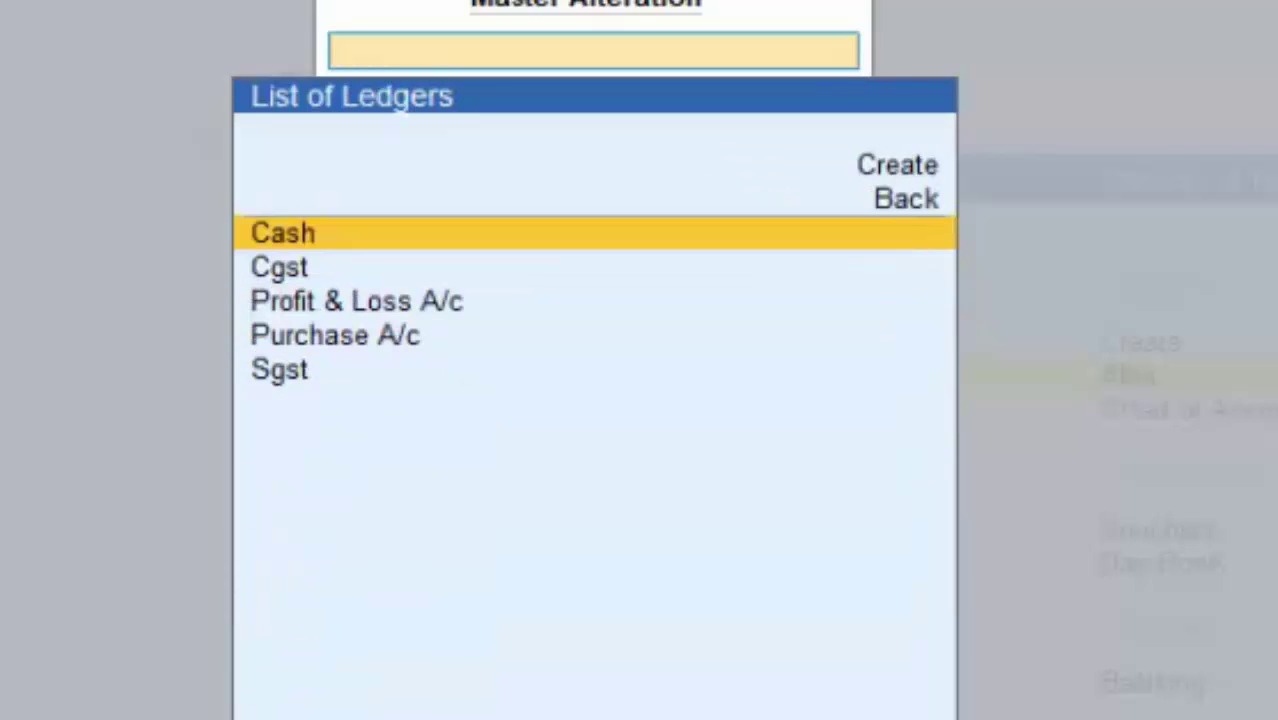
key(Down)
key(Down)
key(Down)
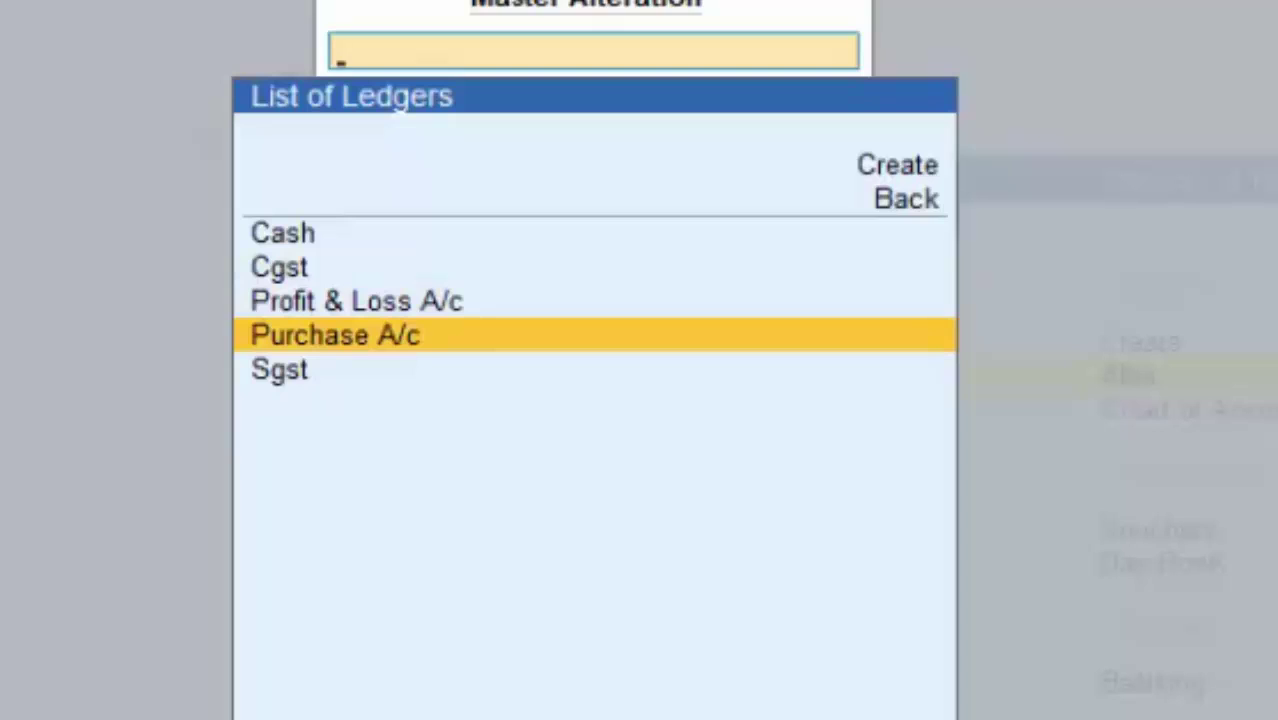
key(Return)
key(Return)
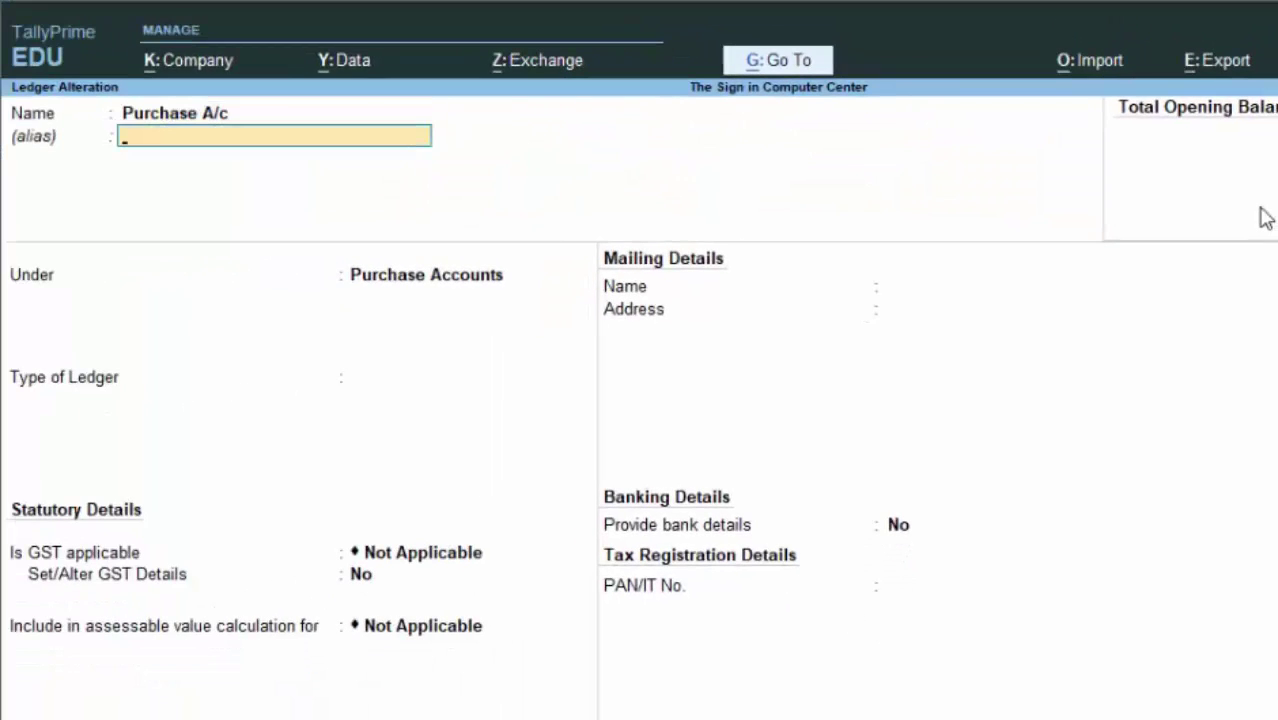
Set GST to Applicable for Purchase A/c, keep Services as the type of supply, and save the ledger
key(Return)
key(Return)
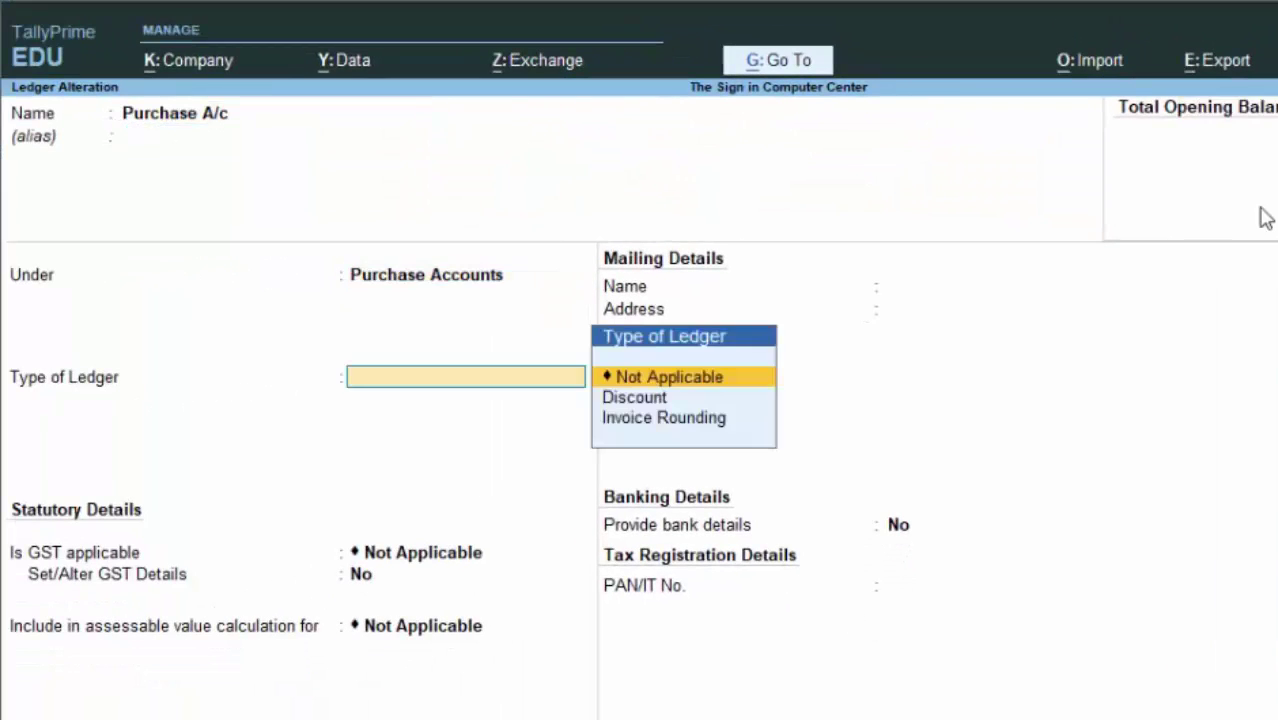
key(Return)
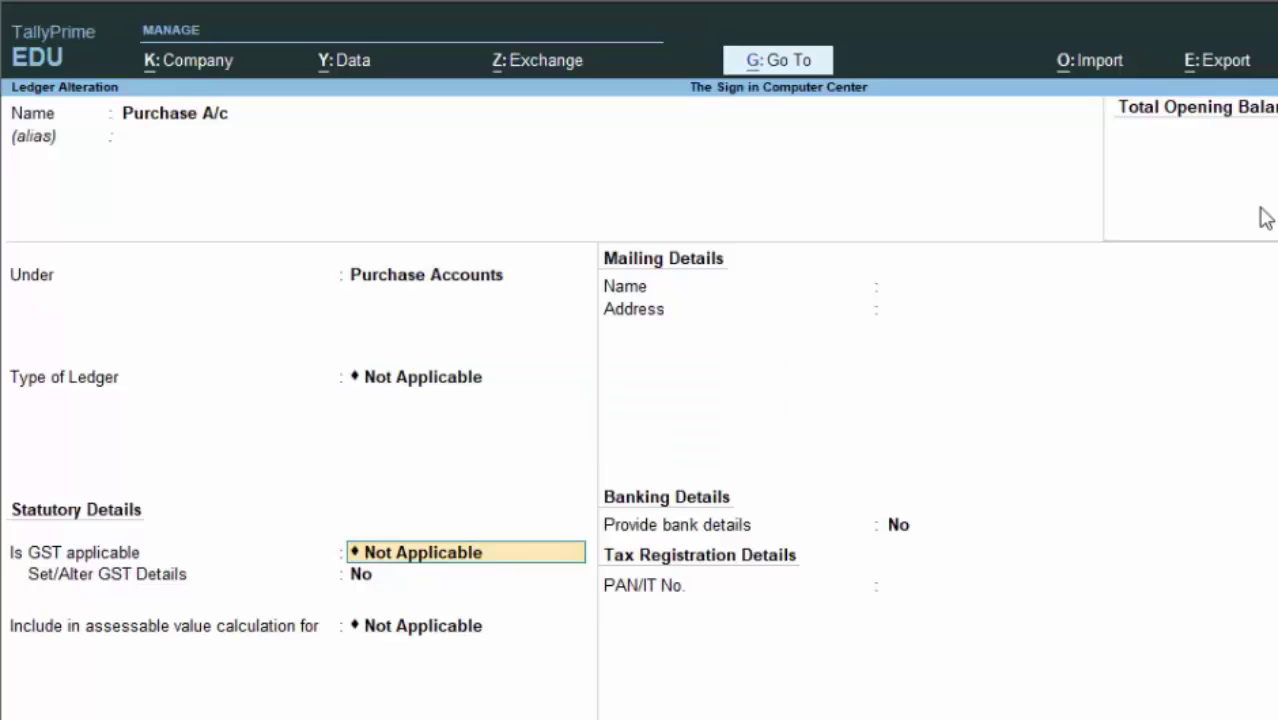
key(Up)
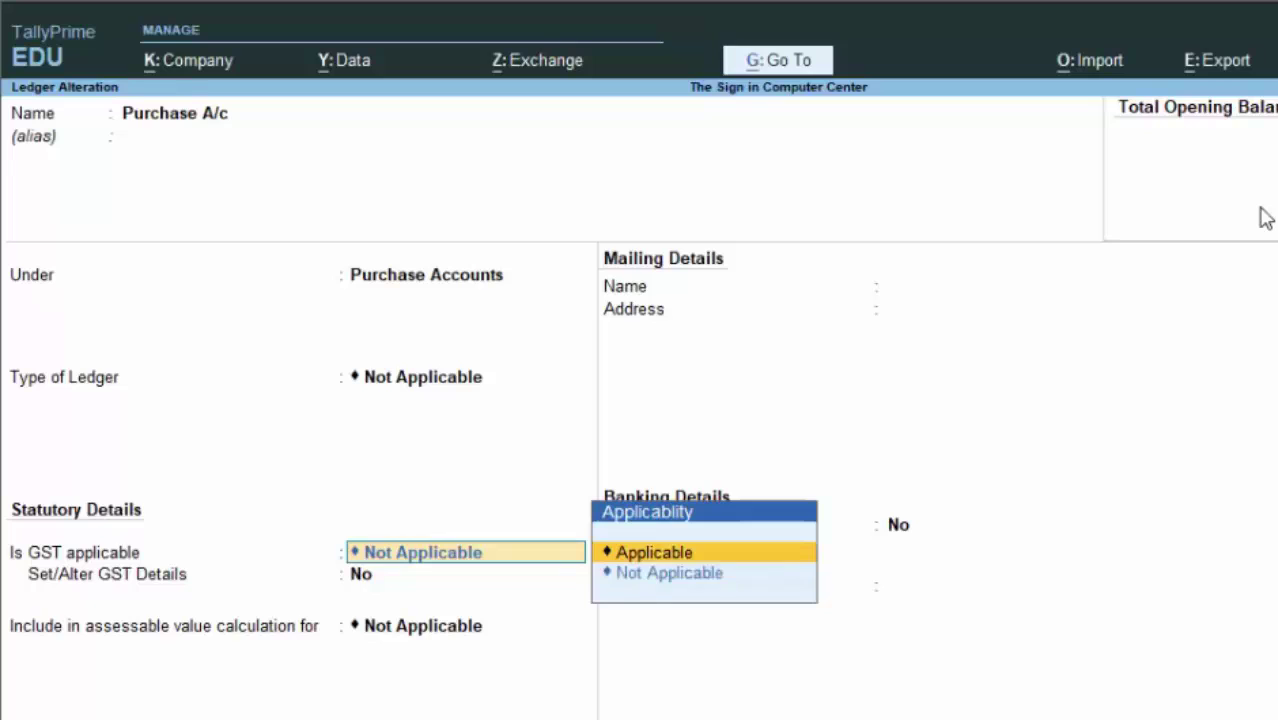
key(Return)
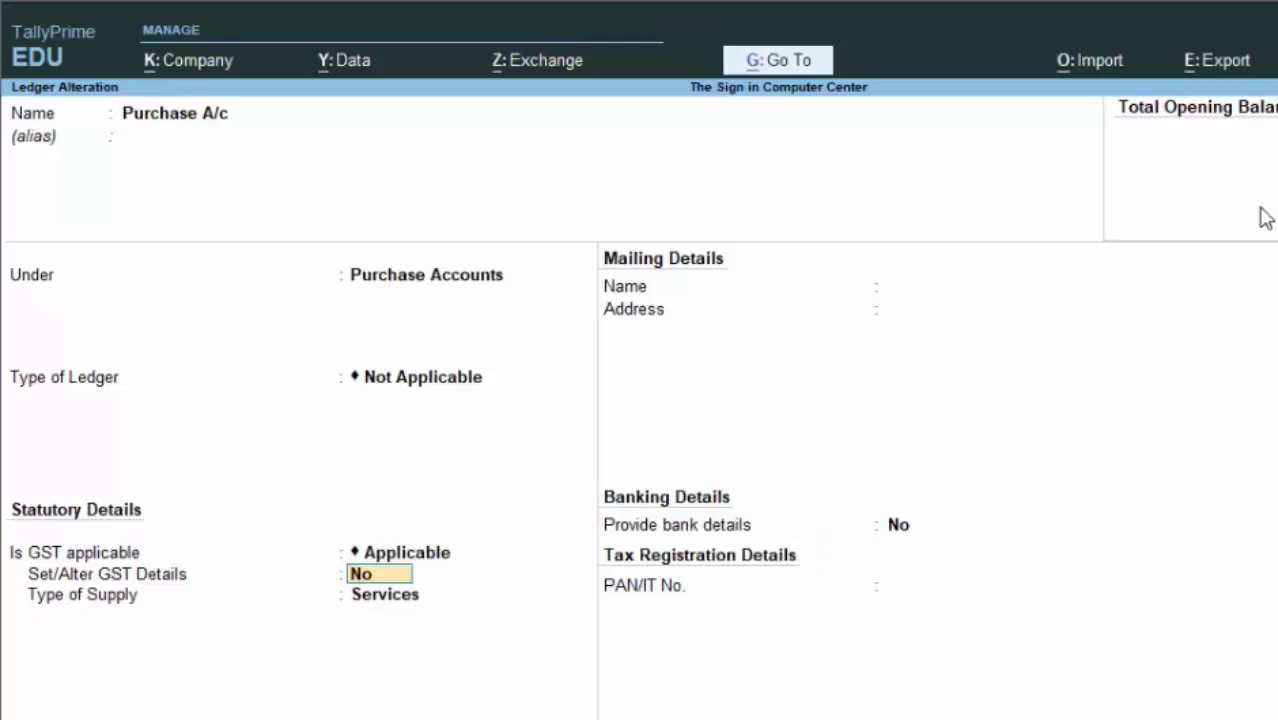
key(Return)
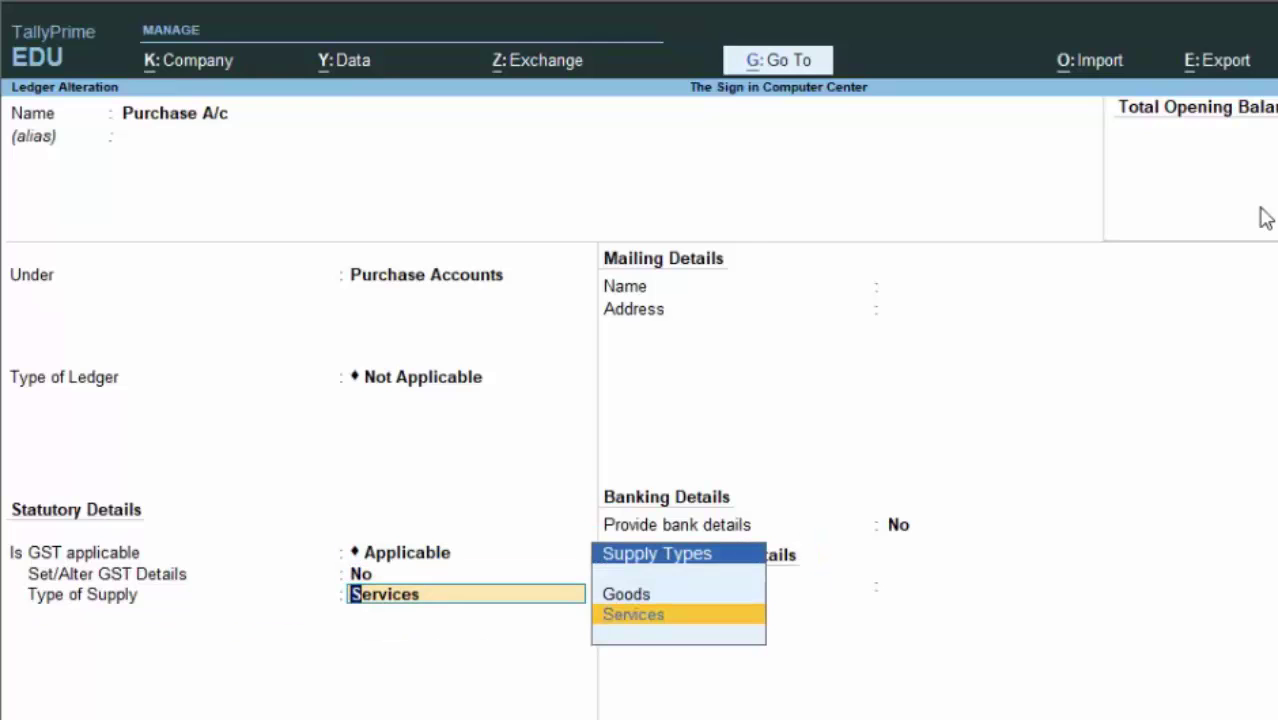
key(Return)
key(Return)
key(Return)
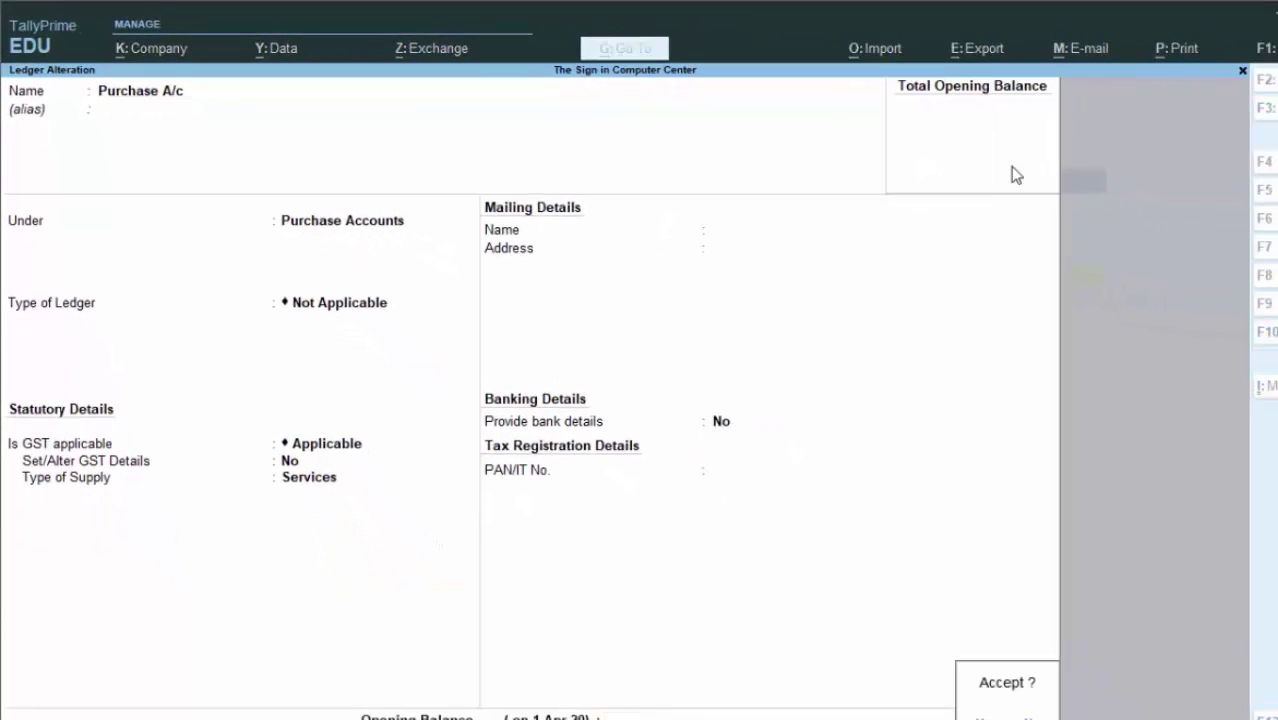
key(Return)
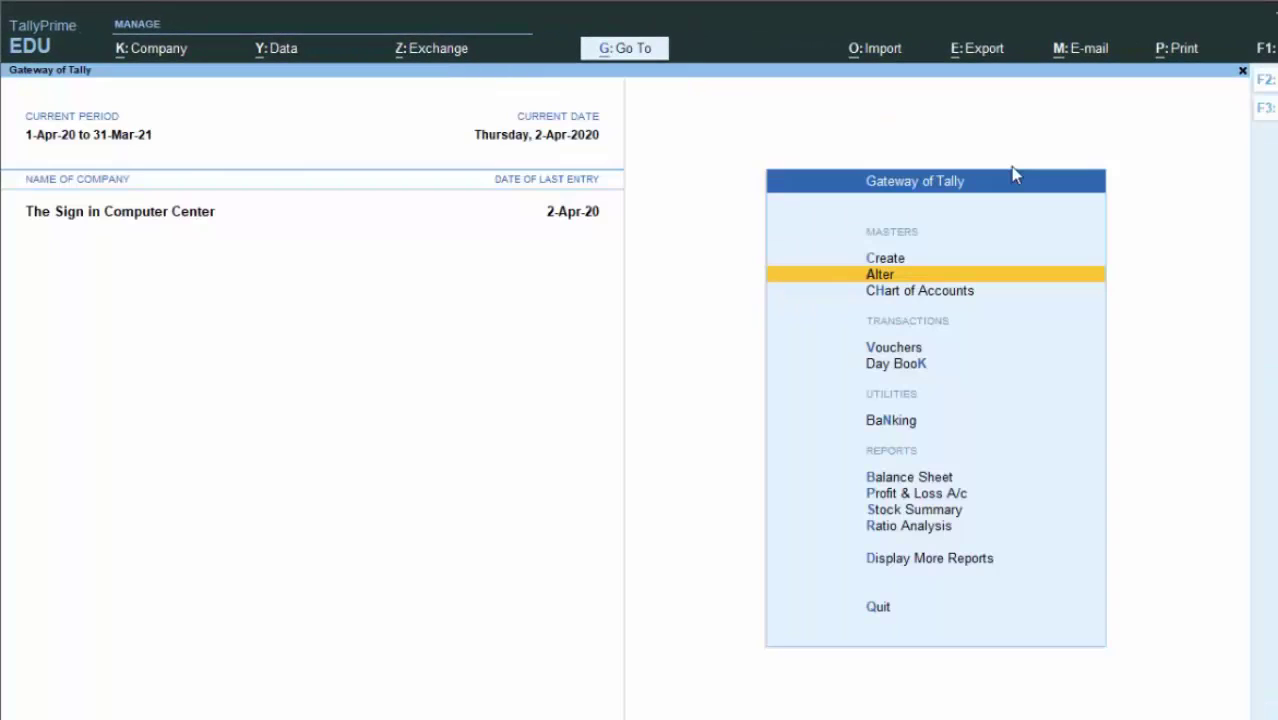
Open the 2-Apr-20 cash purchase voucher from the Day Book for alteration
key(d)
key(k)
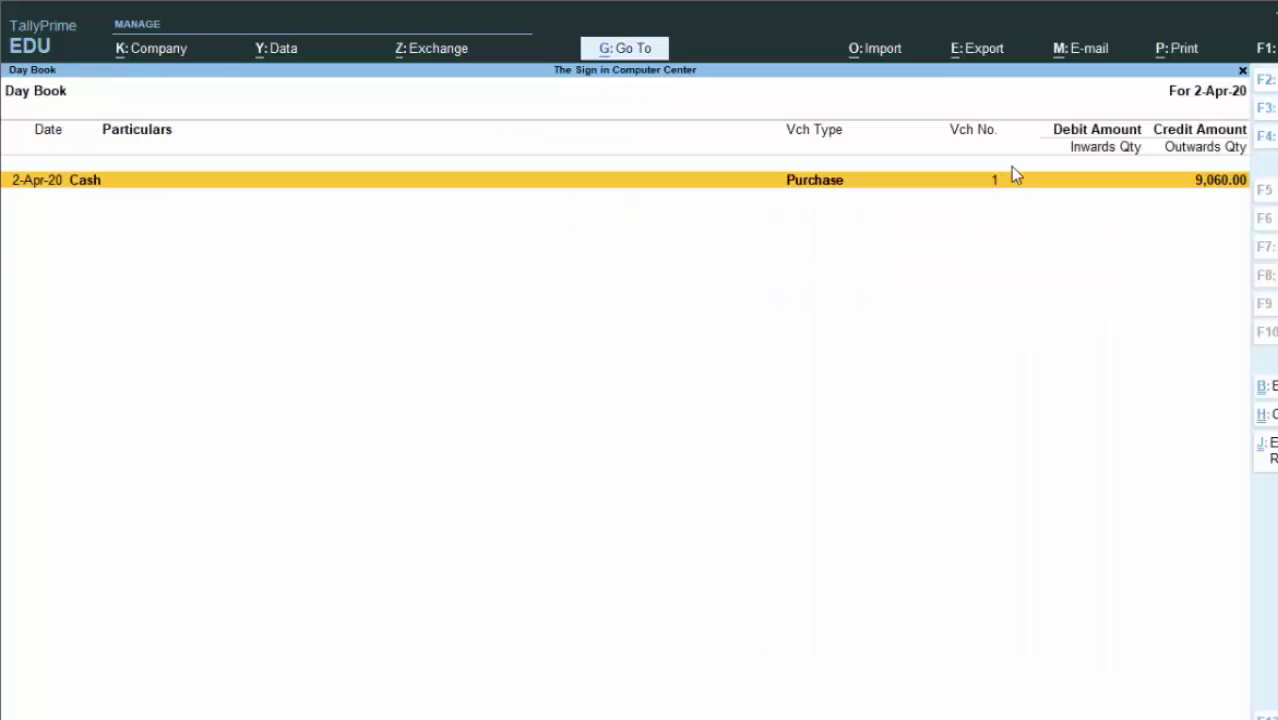
key(Return)
key(Return)
key(Return)
key(Return)
key(Return)
key(Return)
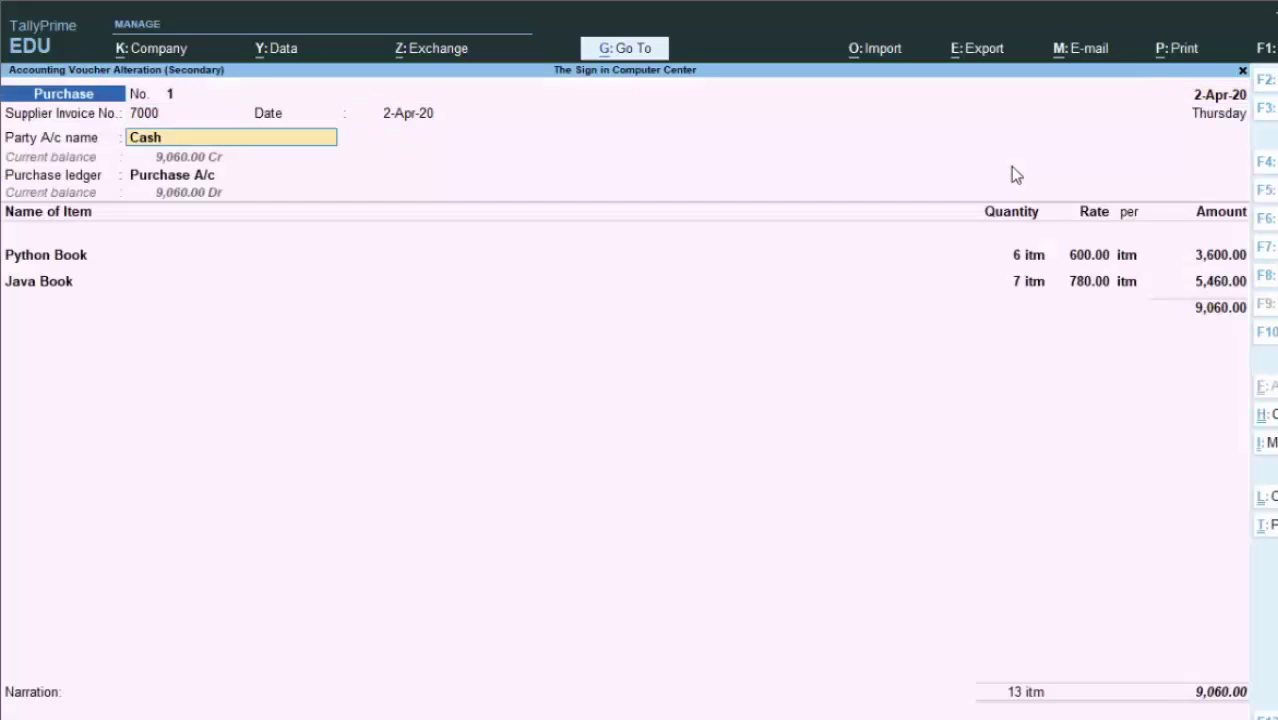
Keep Cash as the party, leave the receipt details blank, and proceed to the Python Book quantity
key(Return)
key(Return)
key(Return)
key(Return)
key(Return)
key(Return)
key(Return)
key(Return)
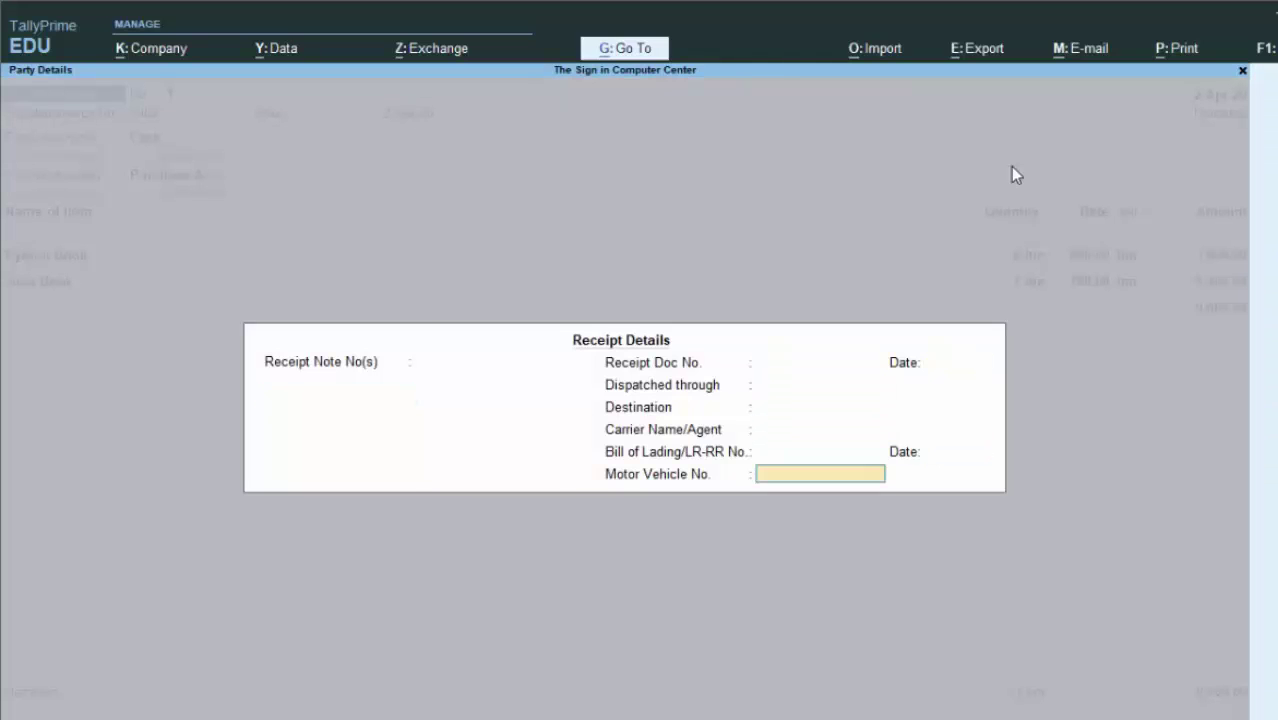
key(Return)
key(Return)
key(Return)
key(Return)
key(Return)
key(Return)
key(Return)
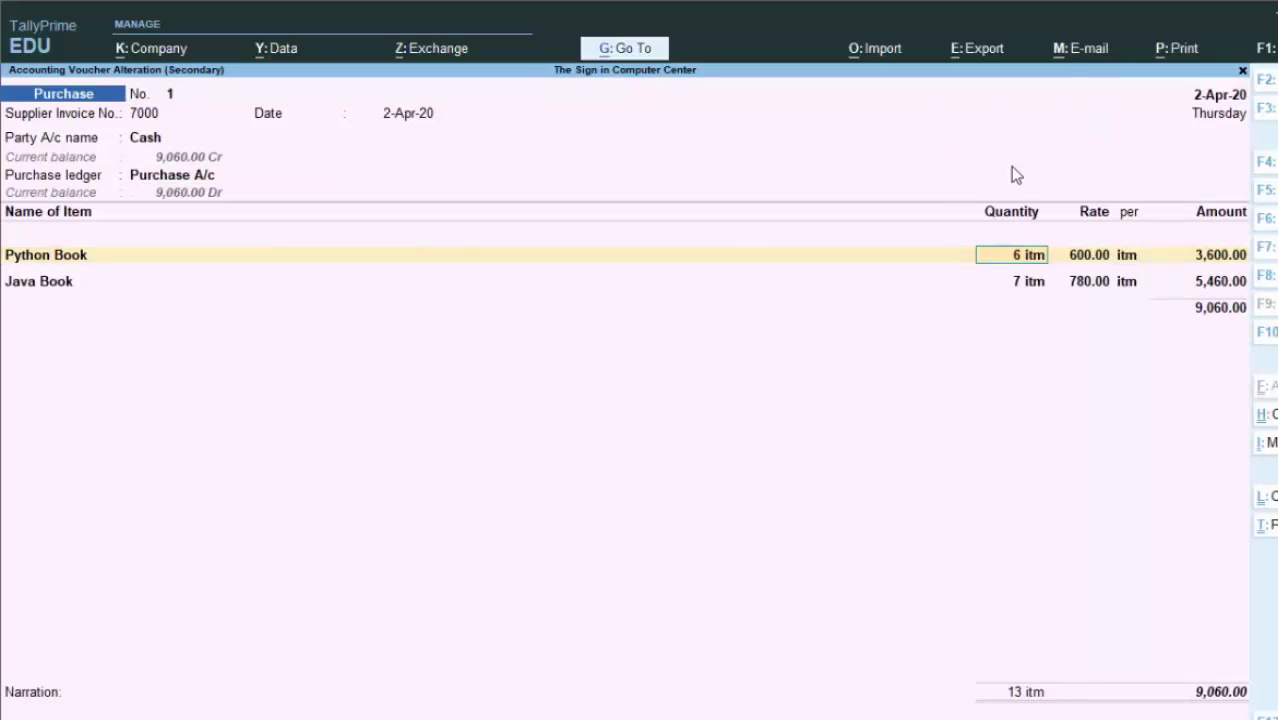
Return to the voucher's purchase ledger and reselect Purchase A/c
key(BackSpace)
key(BackSpace)
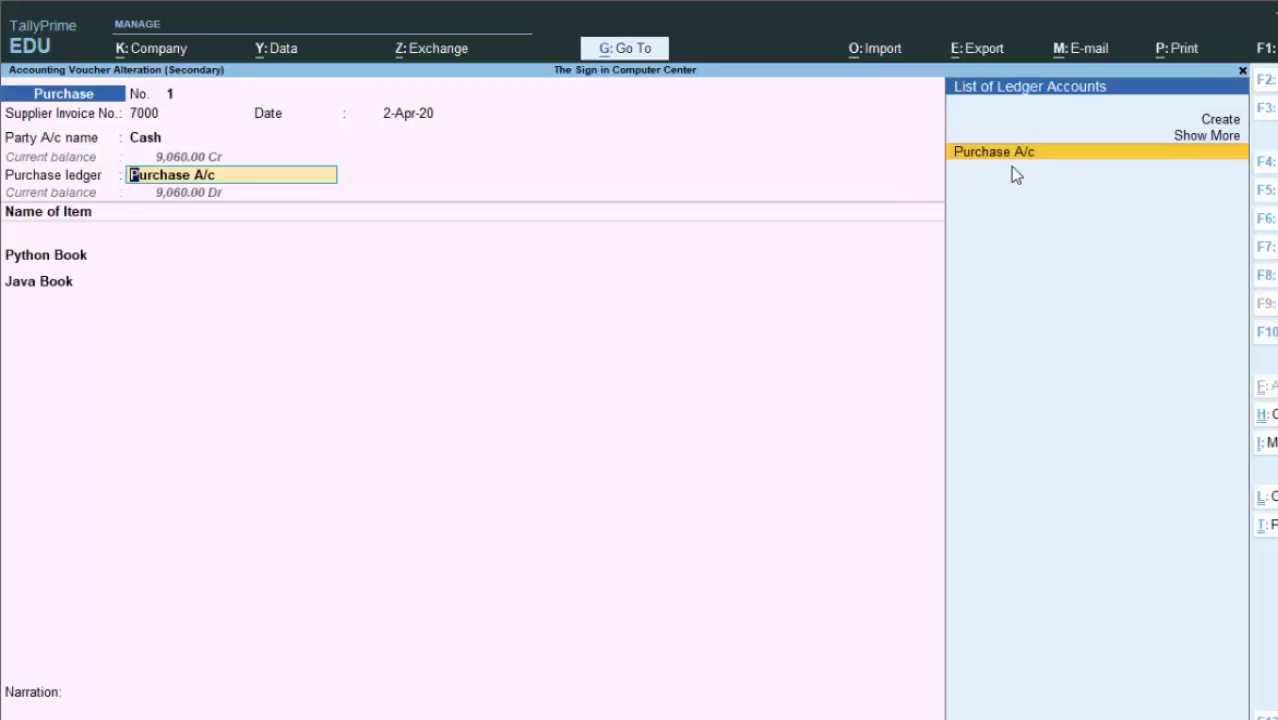
text(H)
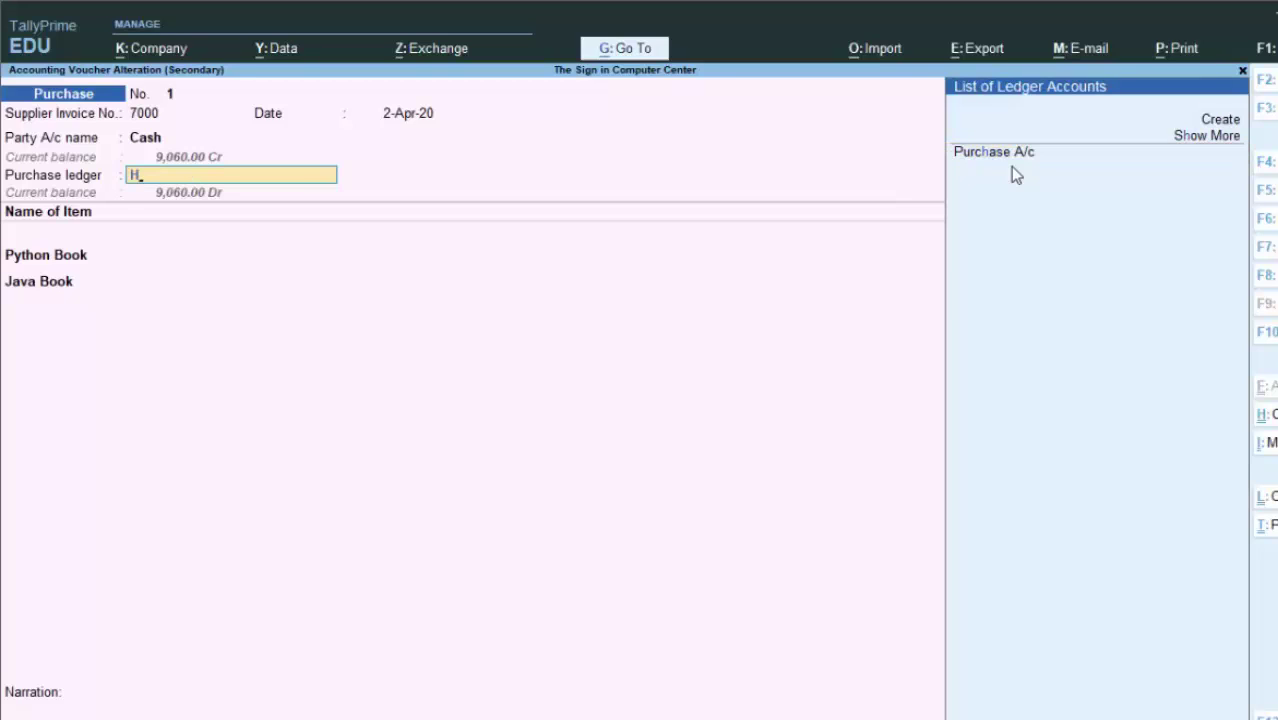
key(Up)
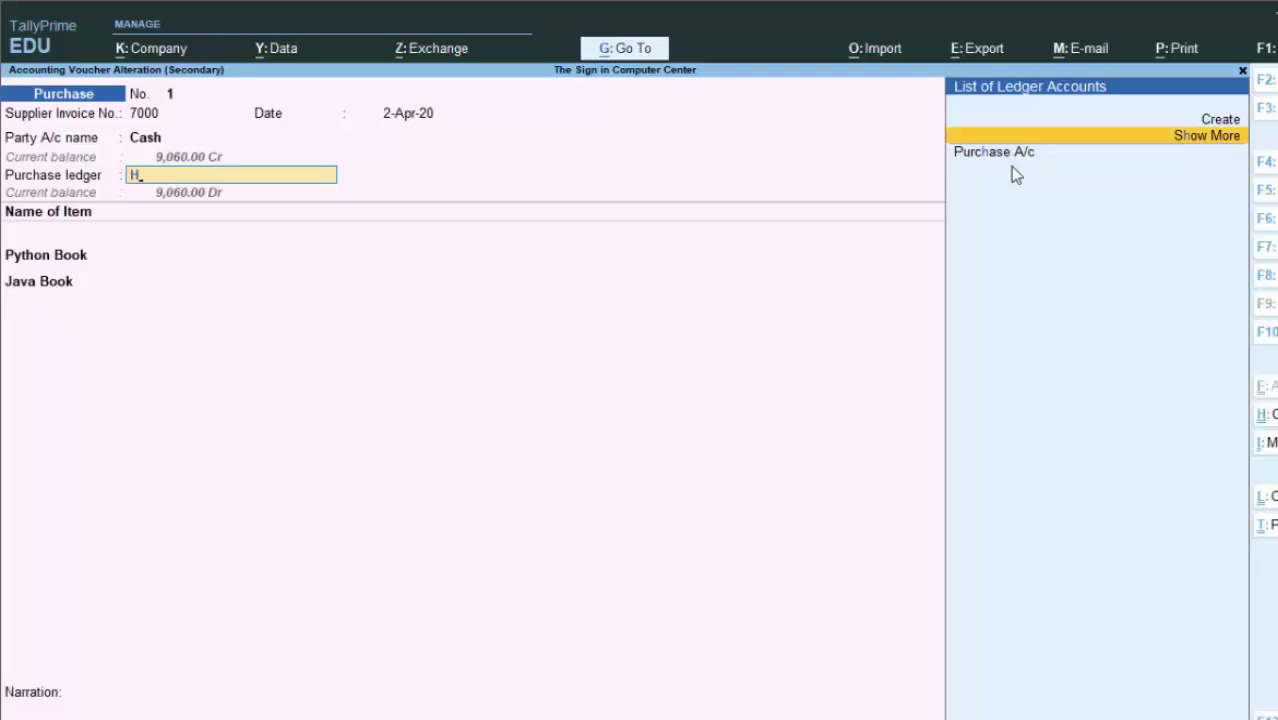
key(Down)
key(Return)
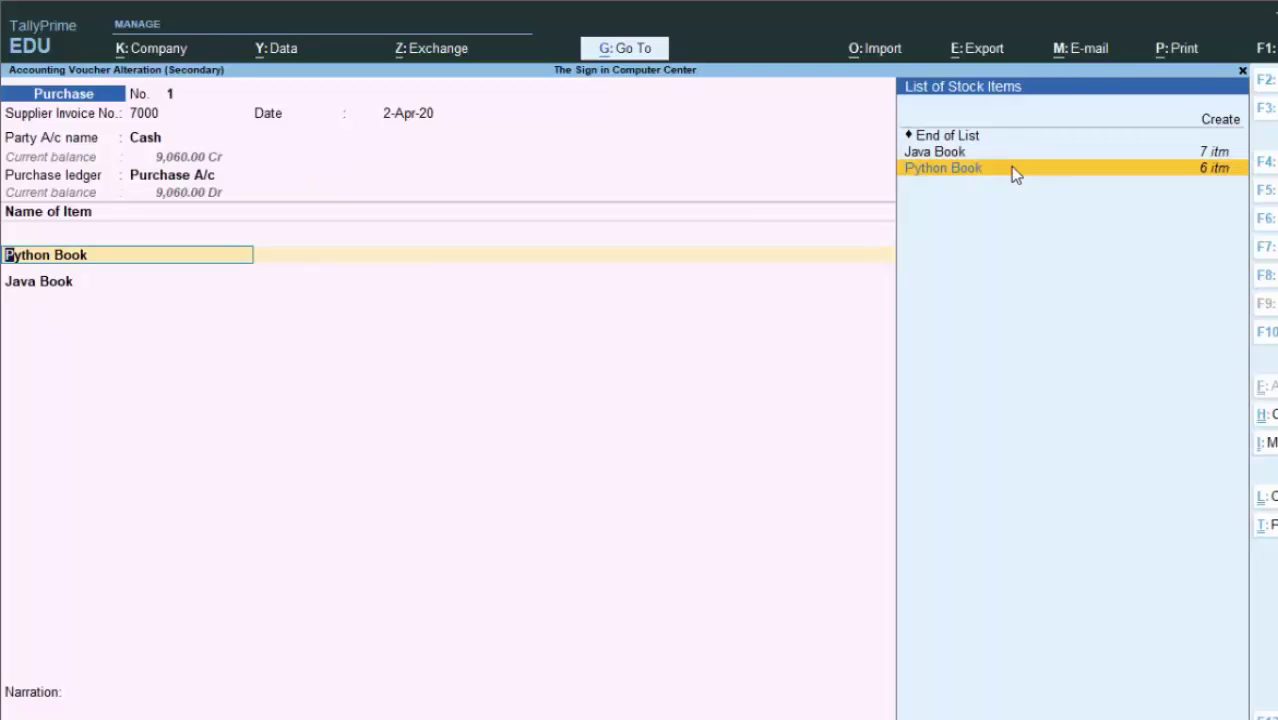
Keep the Python Book and Java Book entries and add the Cgst ledger below them
key(Return)
key(Return)
key(Return)
key(Return)
key(Return)
key(Return)
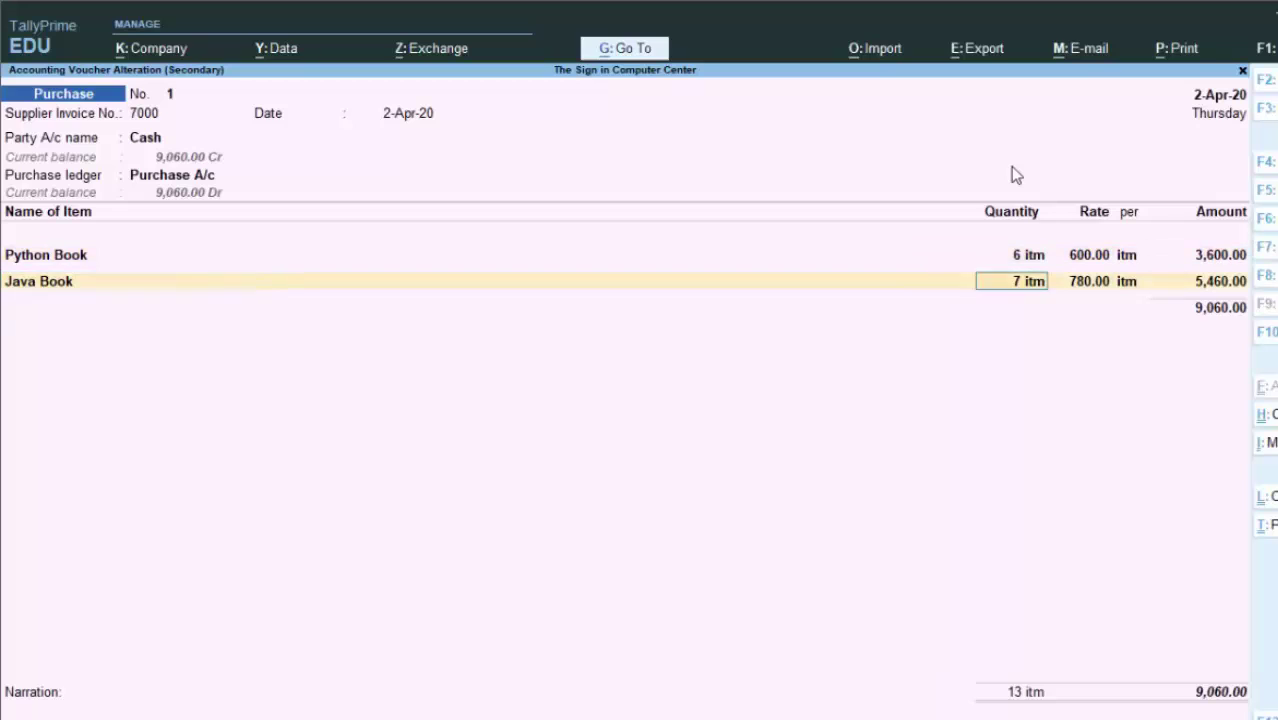
key(Return)
key(Return)
key(Return)
key(Return)
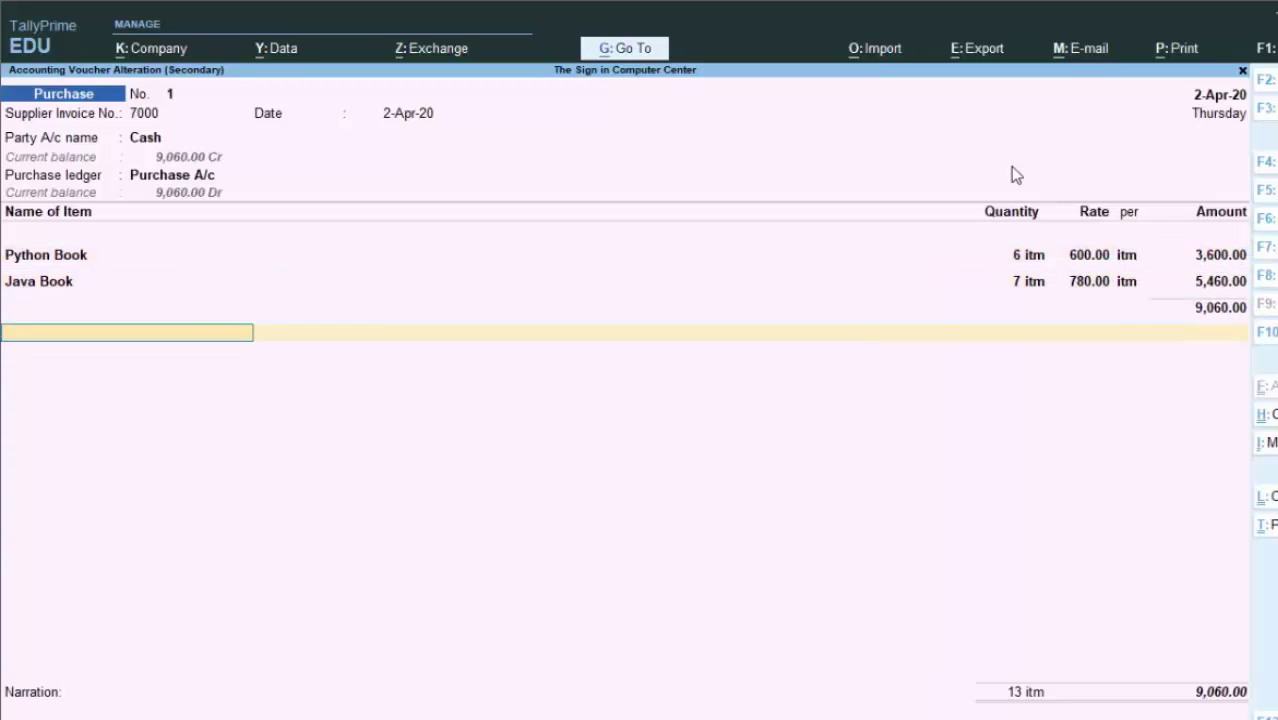
text(C)
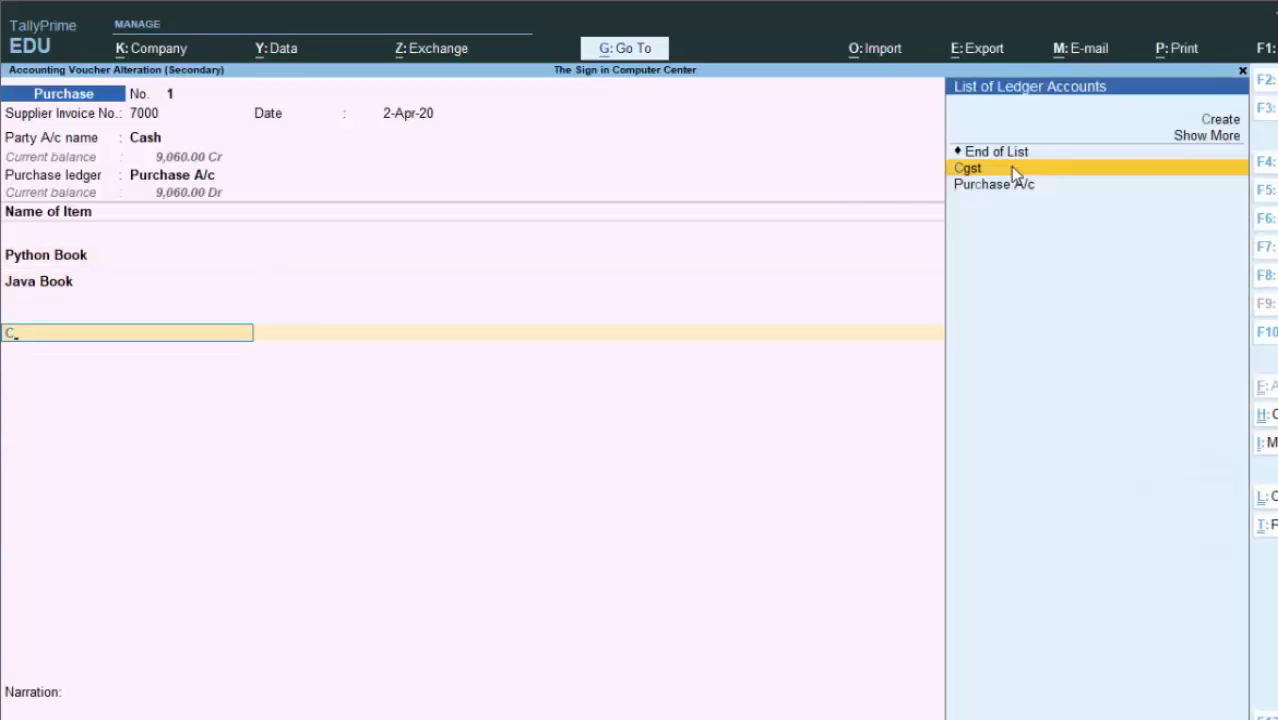
key(Return)
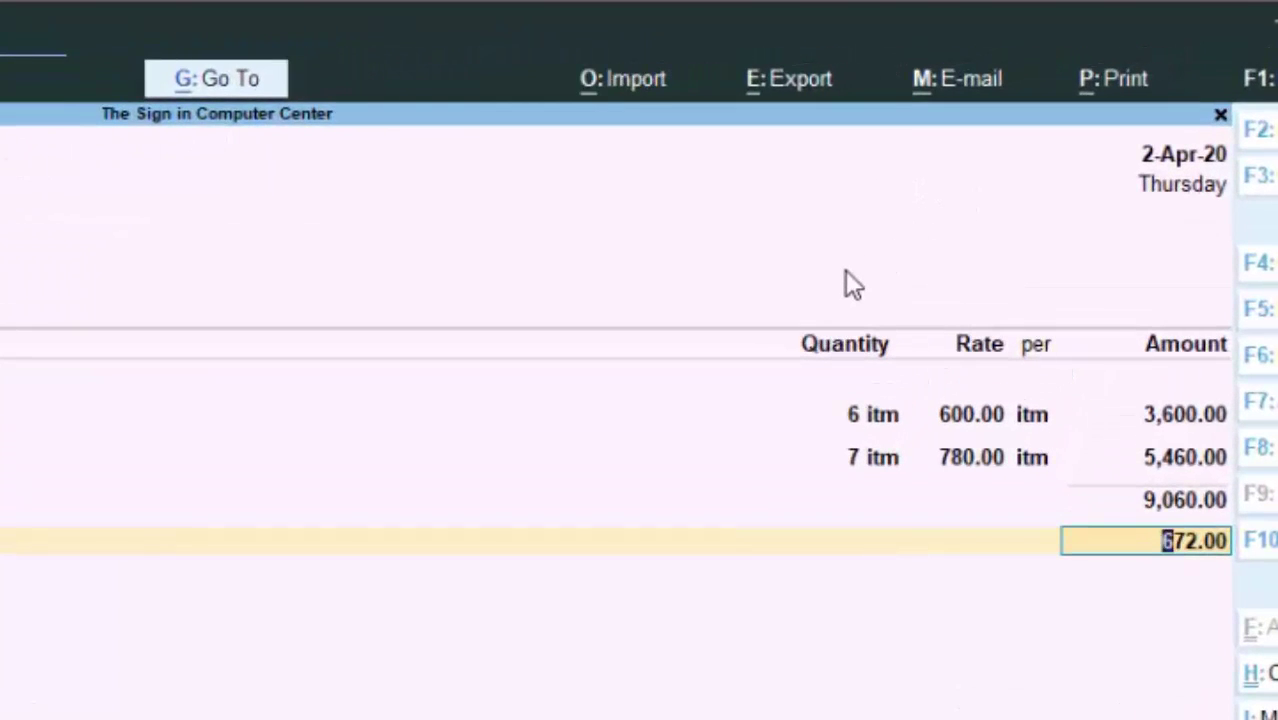
Add the Sgst ledger below Cgst with its calculated amount and save the altered purchase voucher
key(Return)
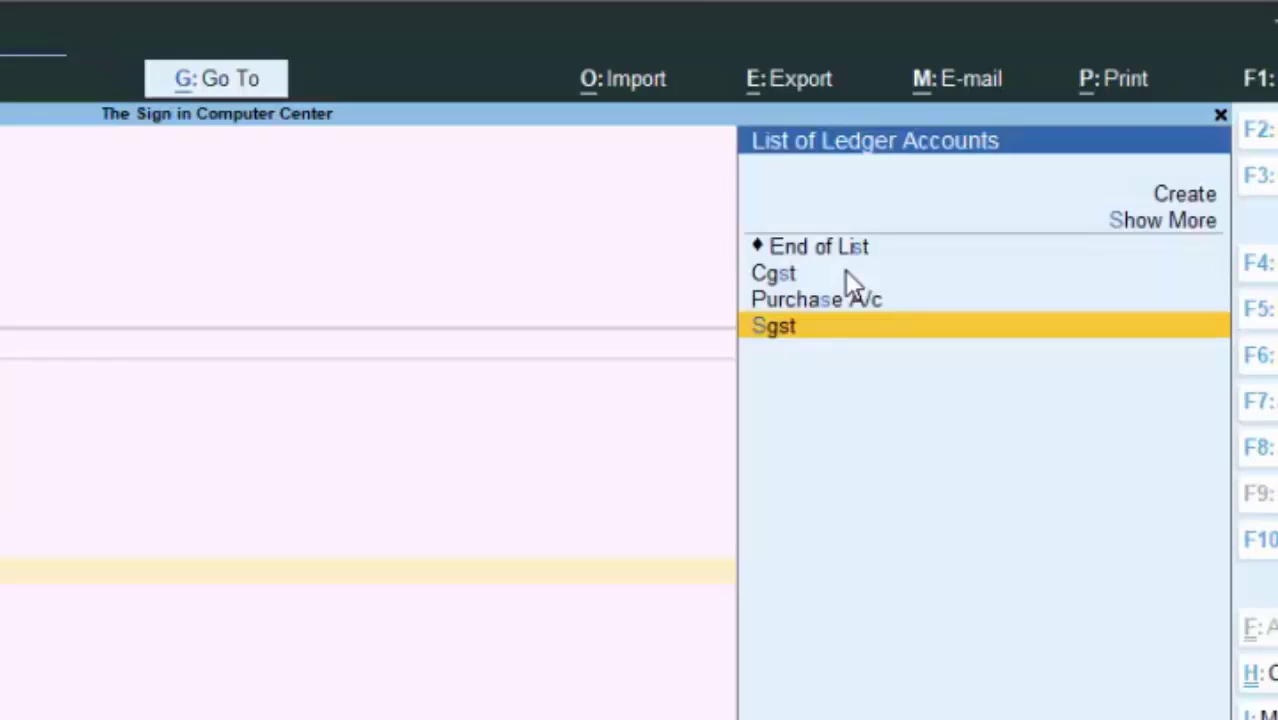
key(Return)
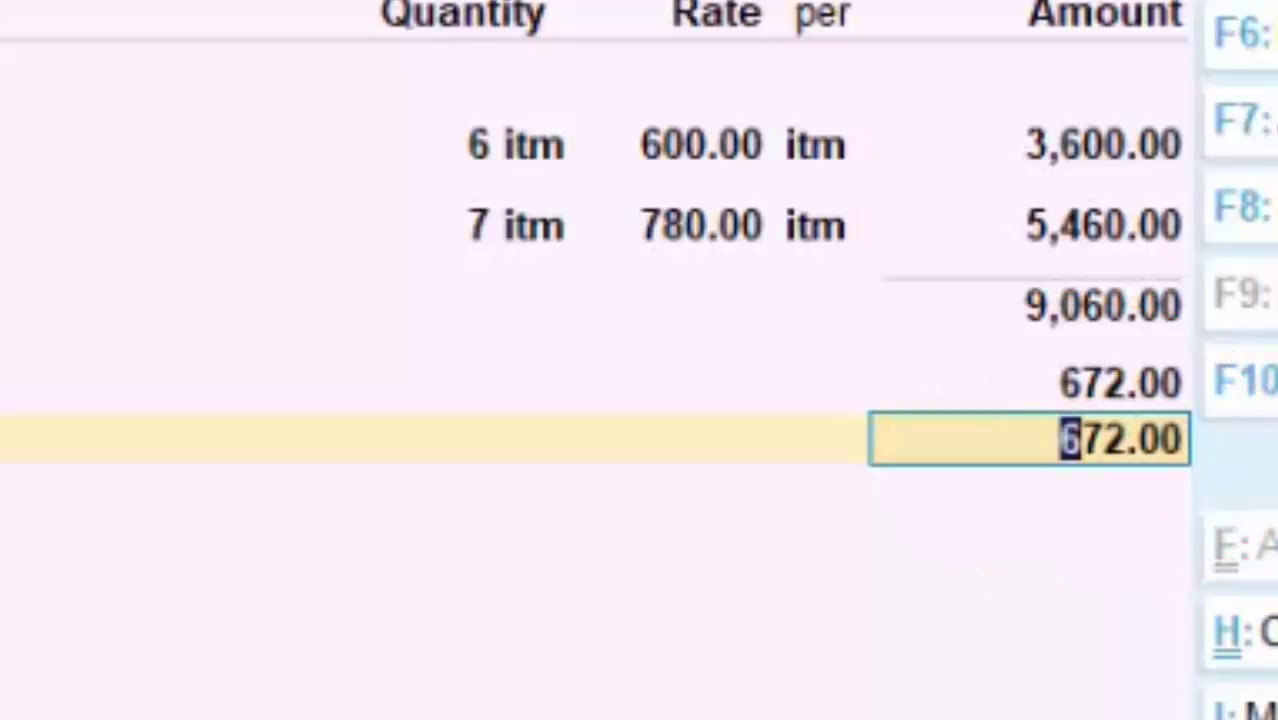
key(Return)
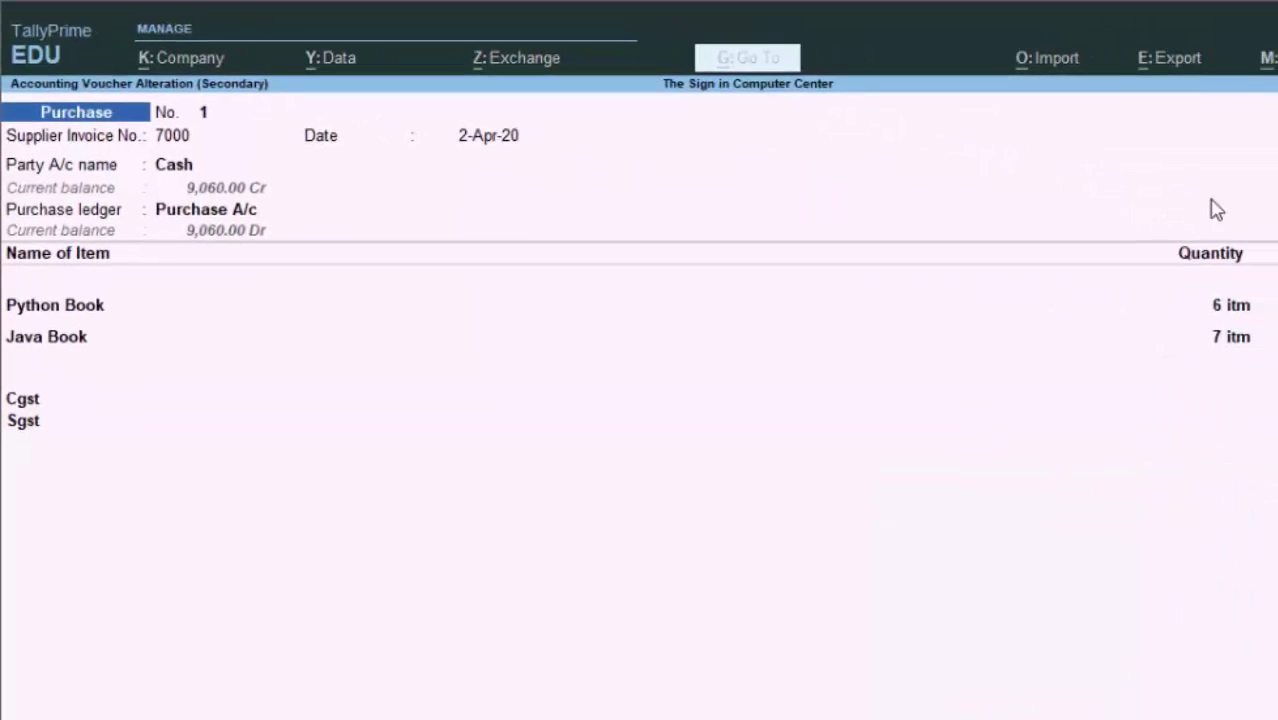
key(Return)
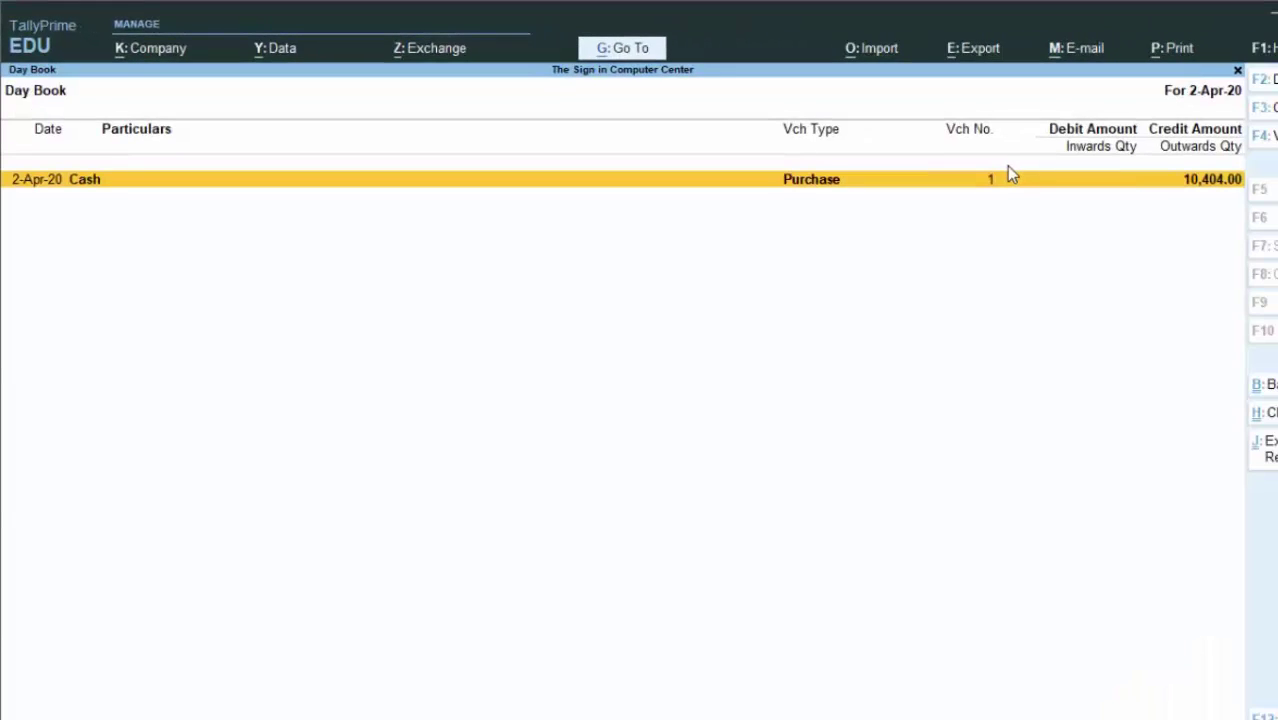
Leave the Day Book and start a new purchase voucher from the Gateway of Tally
key(Escape)
key(Escape)
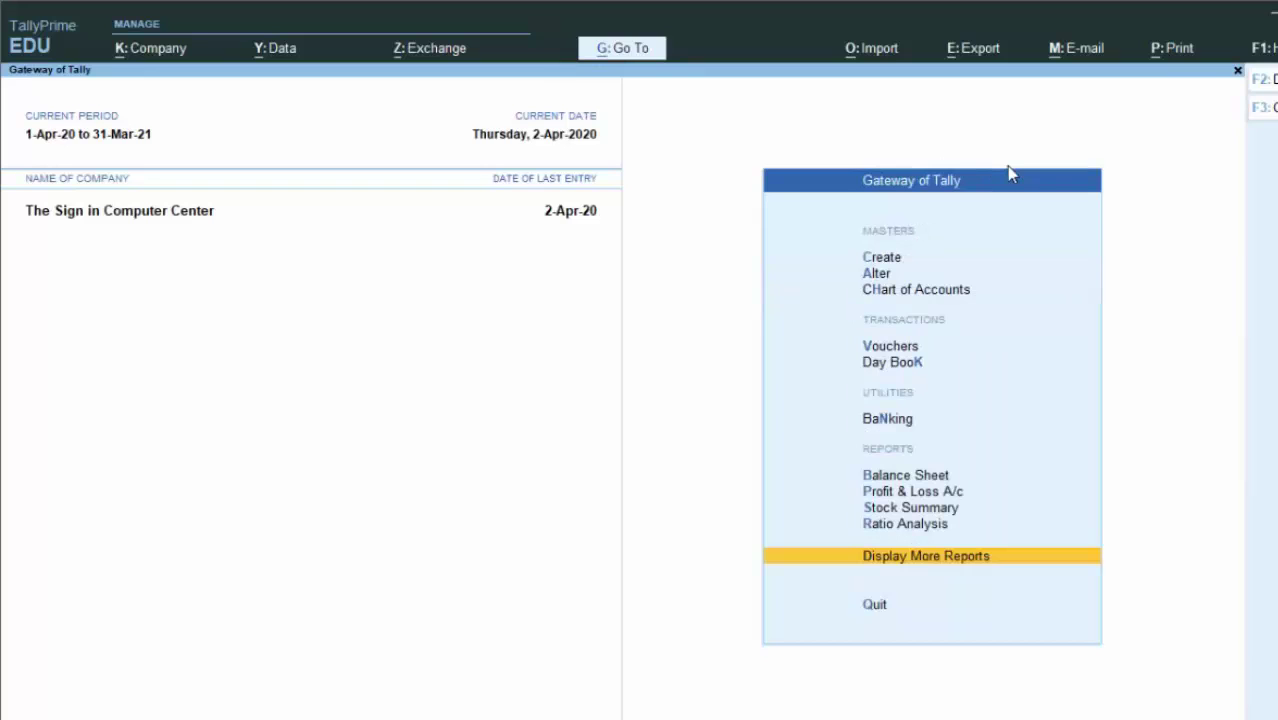
key(Up)
key(Up)
key(Up)
key(Up)
key(Up)
key(Up)
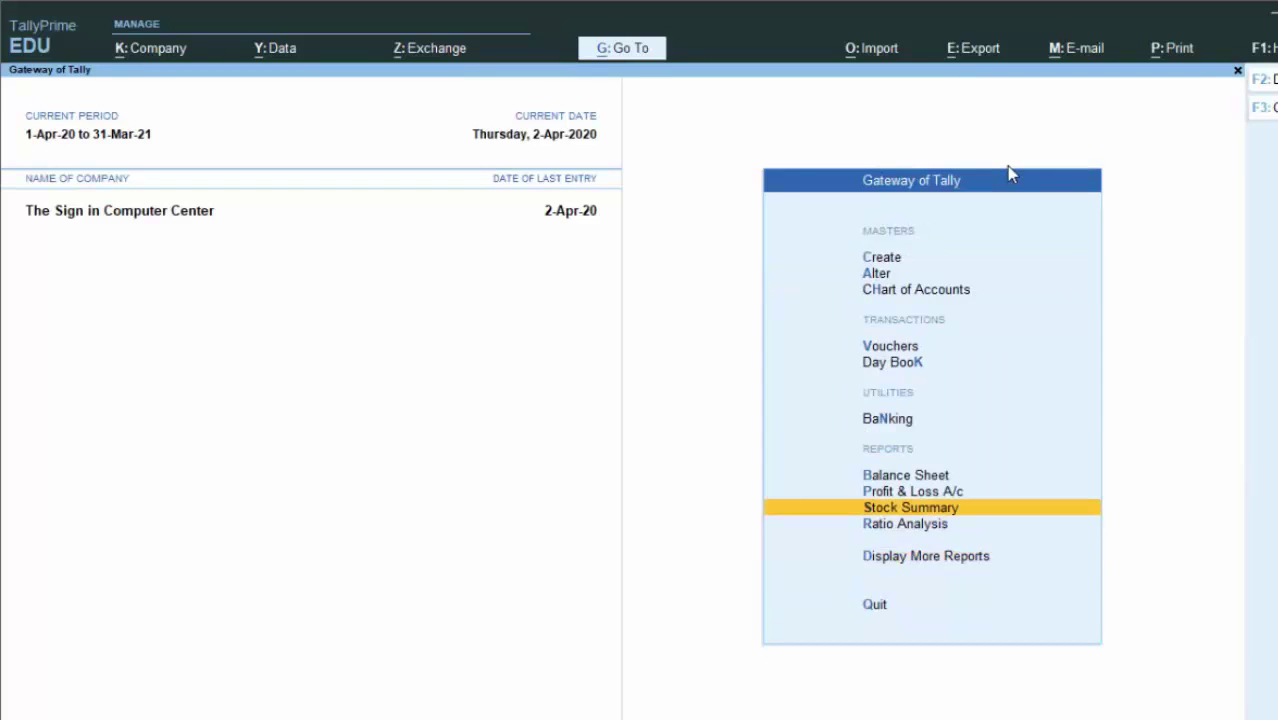
key(Up)
key(Up)
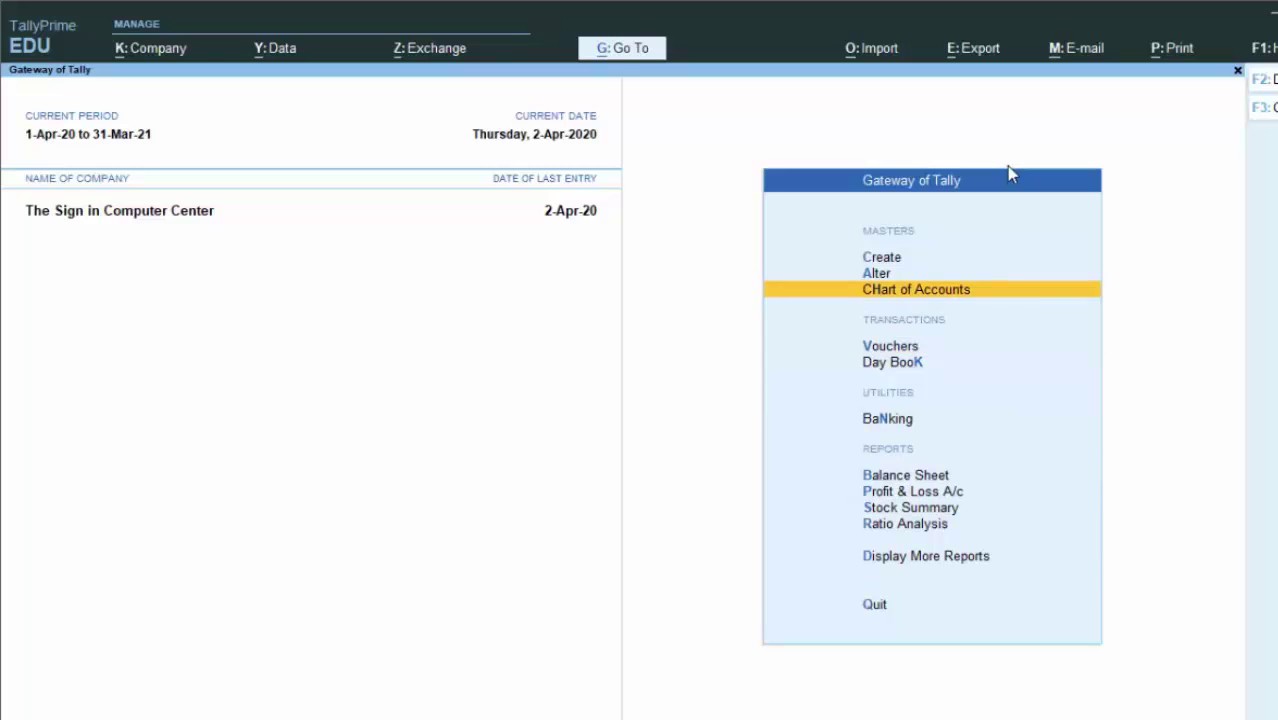
text(v)
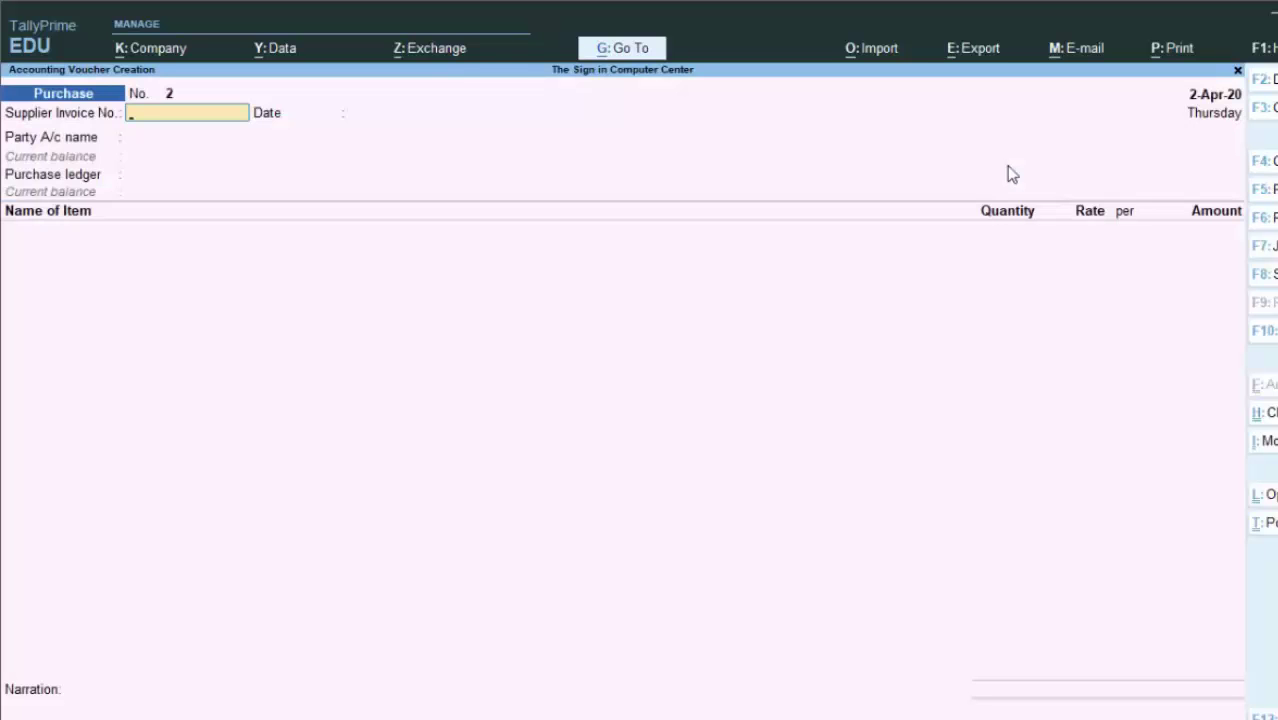
Enter supplier invoice number 8000 dated 2-Apr-20 and choose Cash as the party account
text(8000)
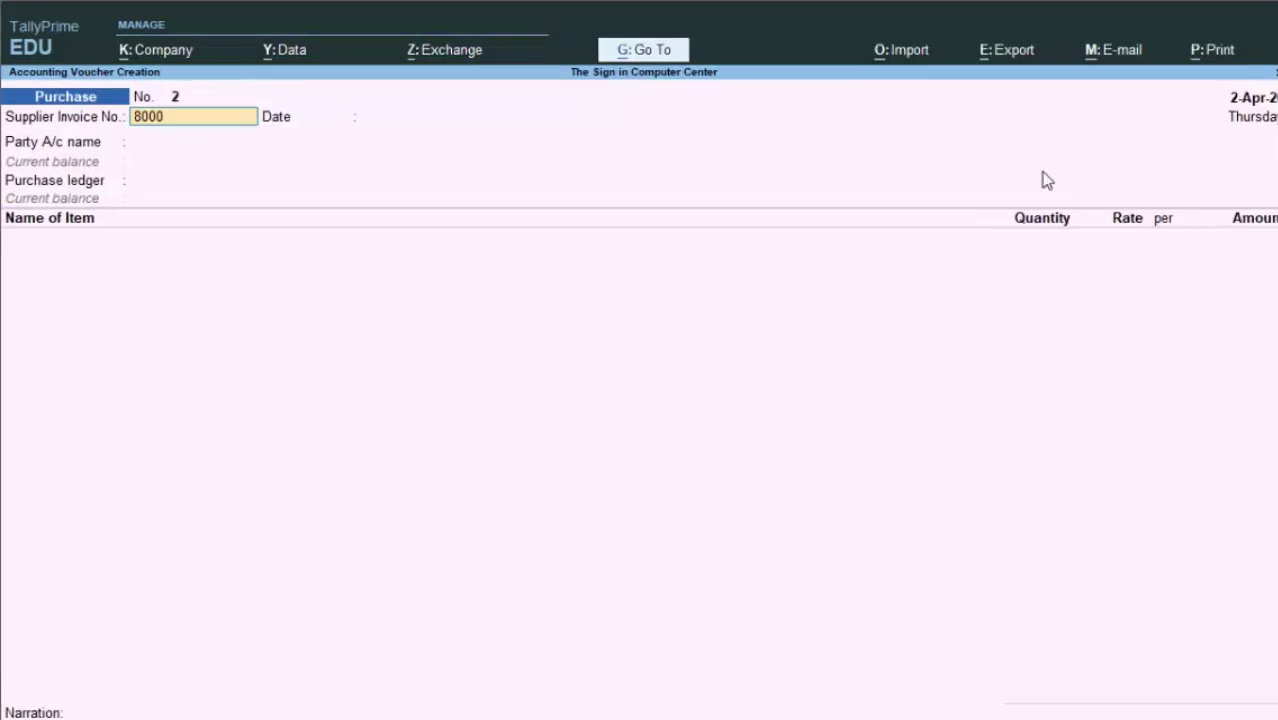
key(Return)
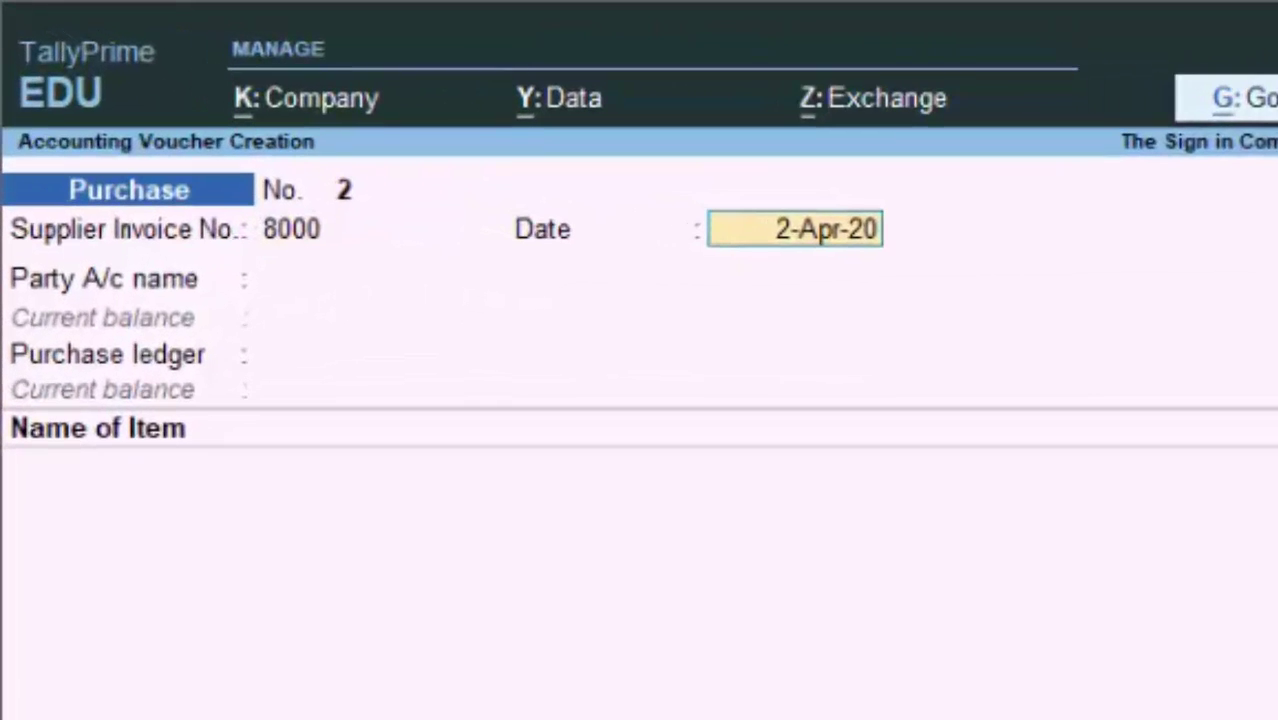
key(Return)
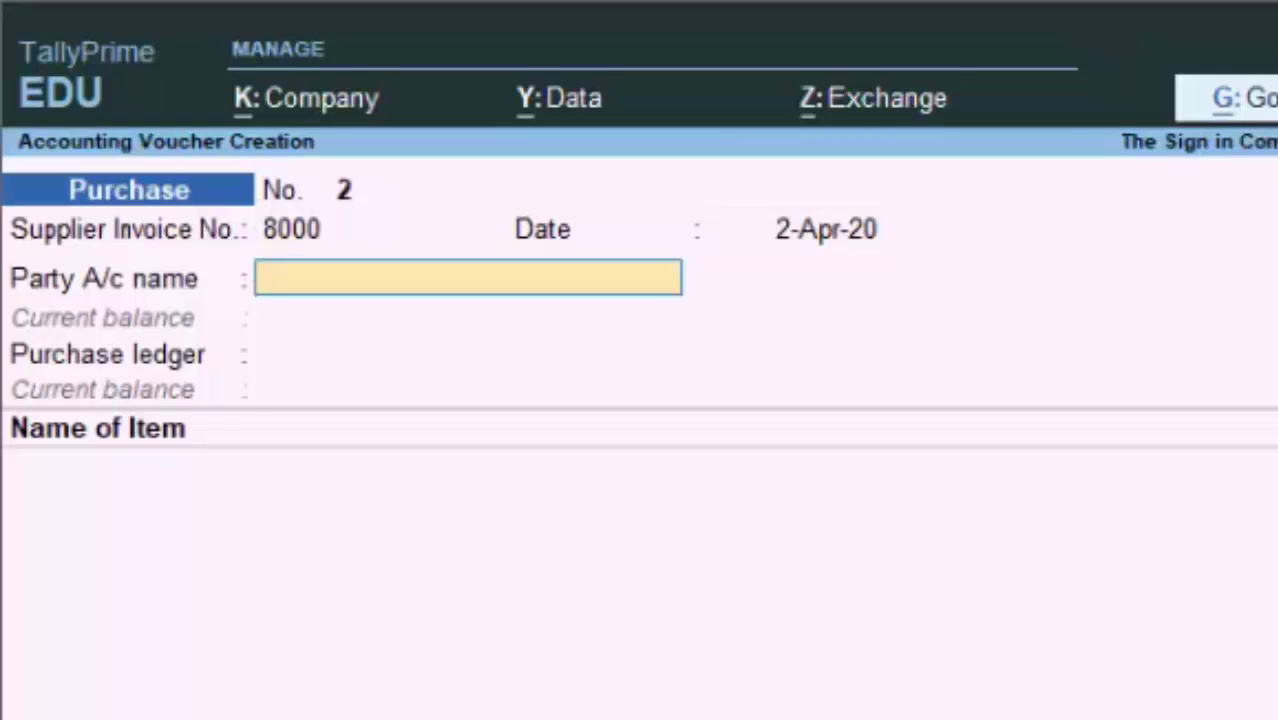
key(Return)
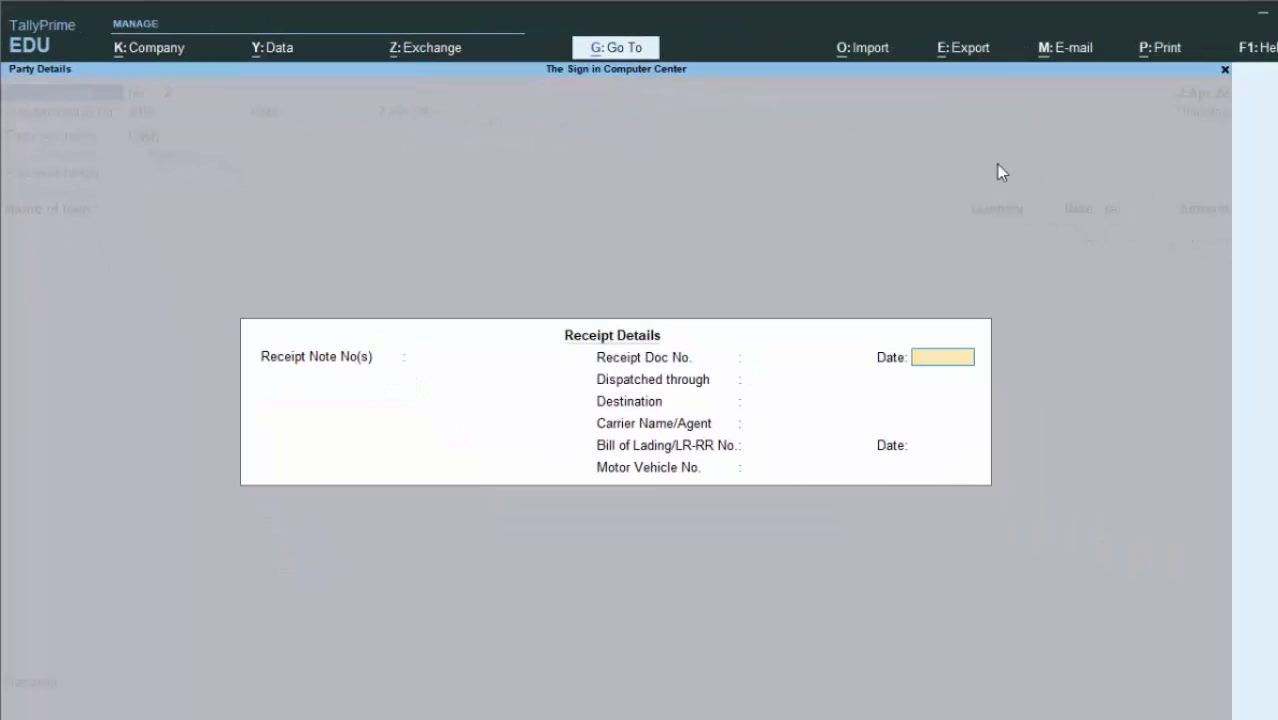
Leave all receipt details blank and keep Cash as the supplier to bill from
key(Return)
key(Return)
key(Return)
key(Return)
key(Return)
key(Return)
key(Return)
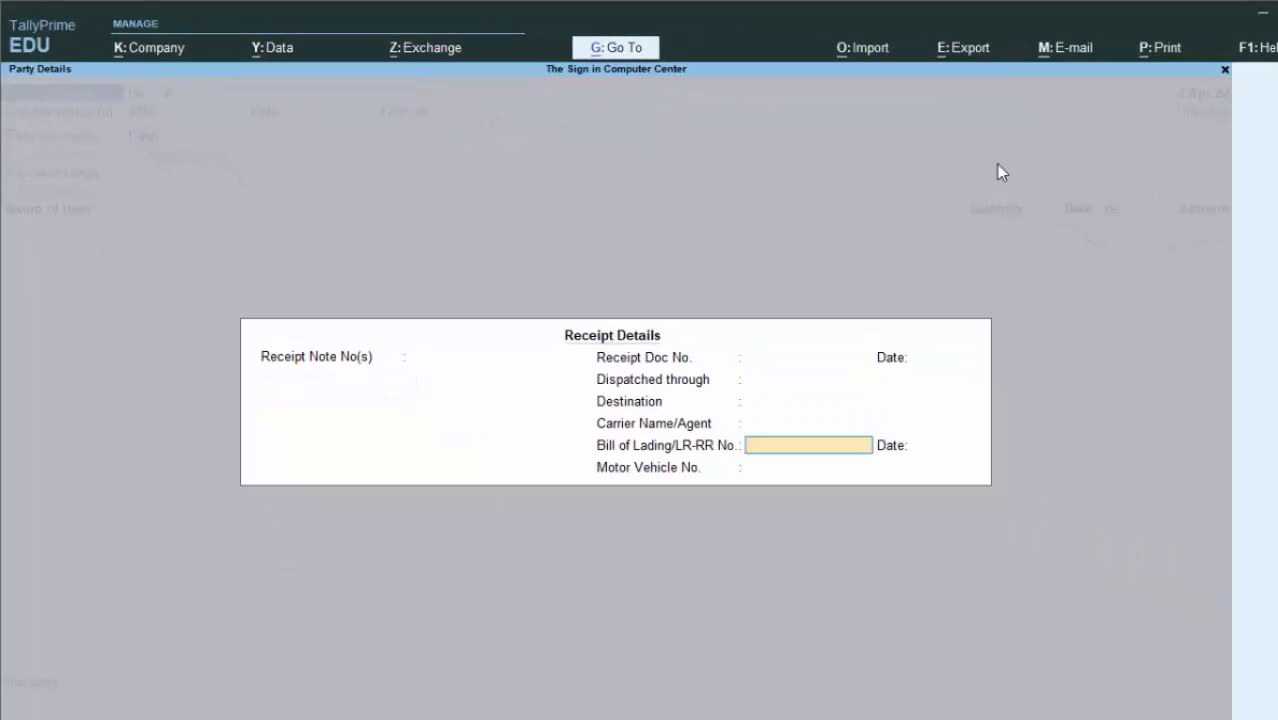
key(Return)
key(Return)
key(Return)
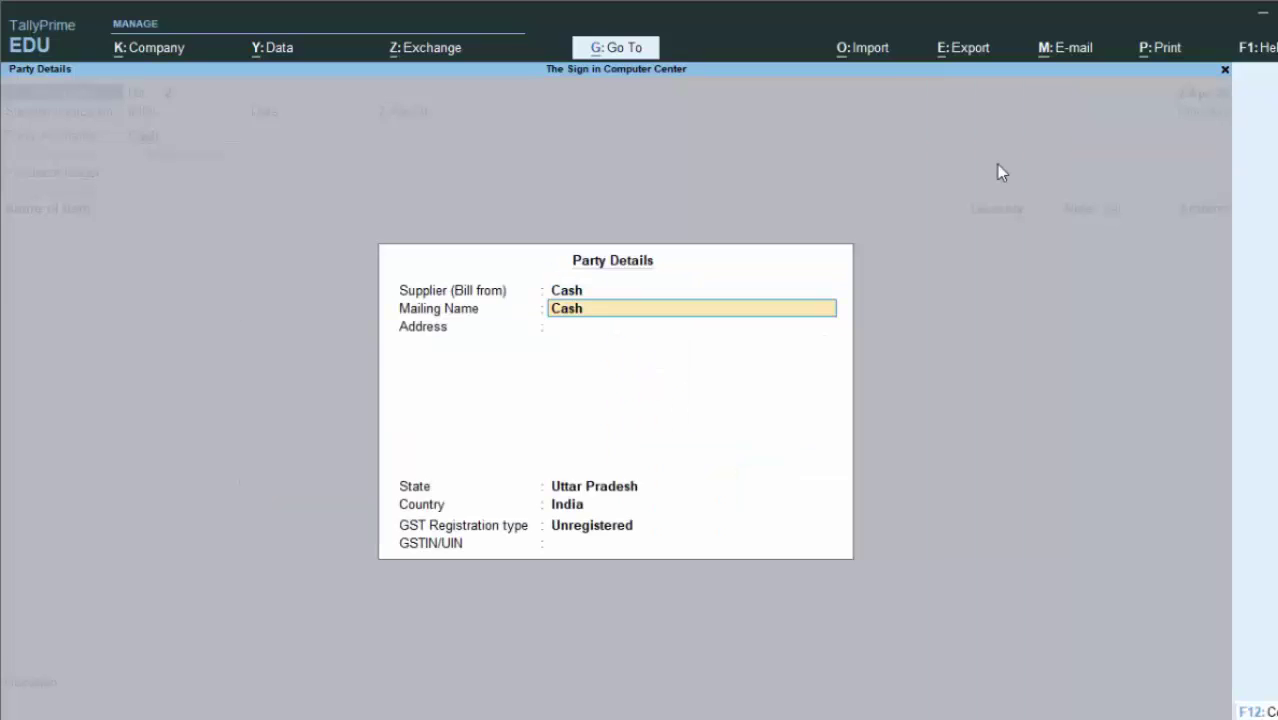
Set the party's GST registration type to Regular and leave the GSTIN/UIN blank
key(Return)
key(Return)
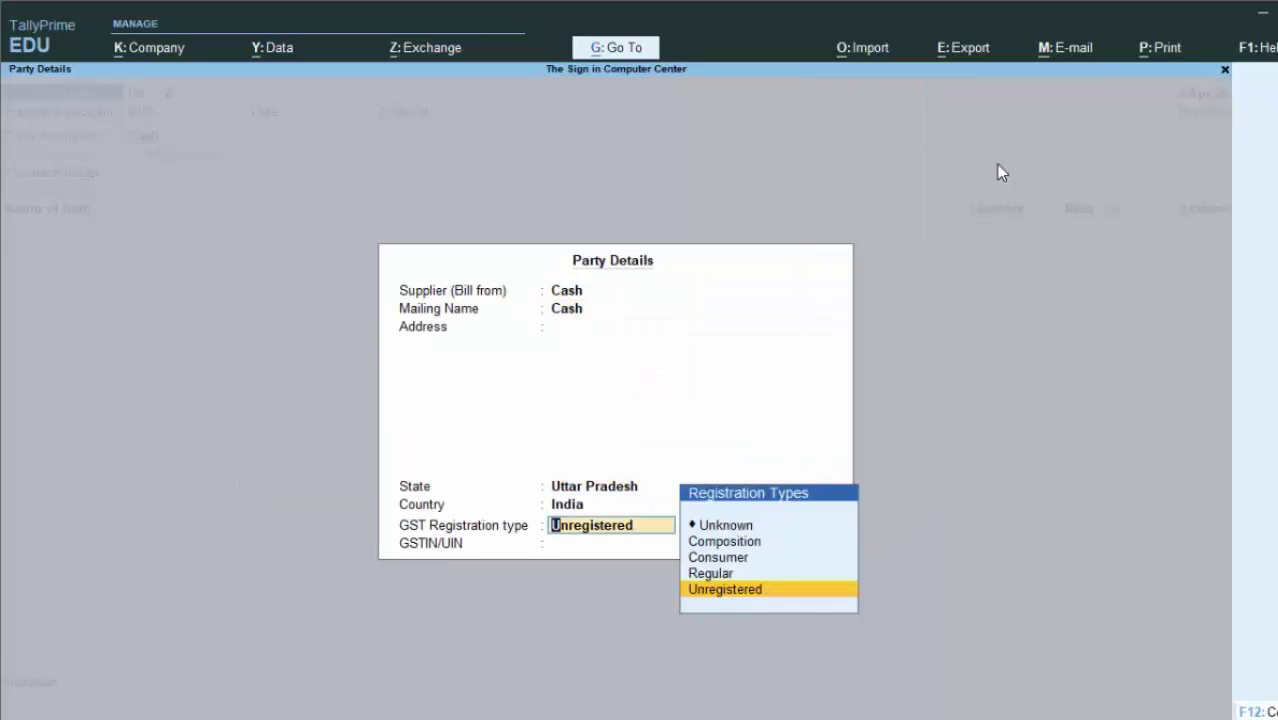
key(Up)
key(Return)
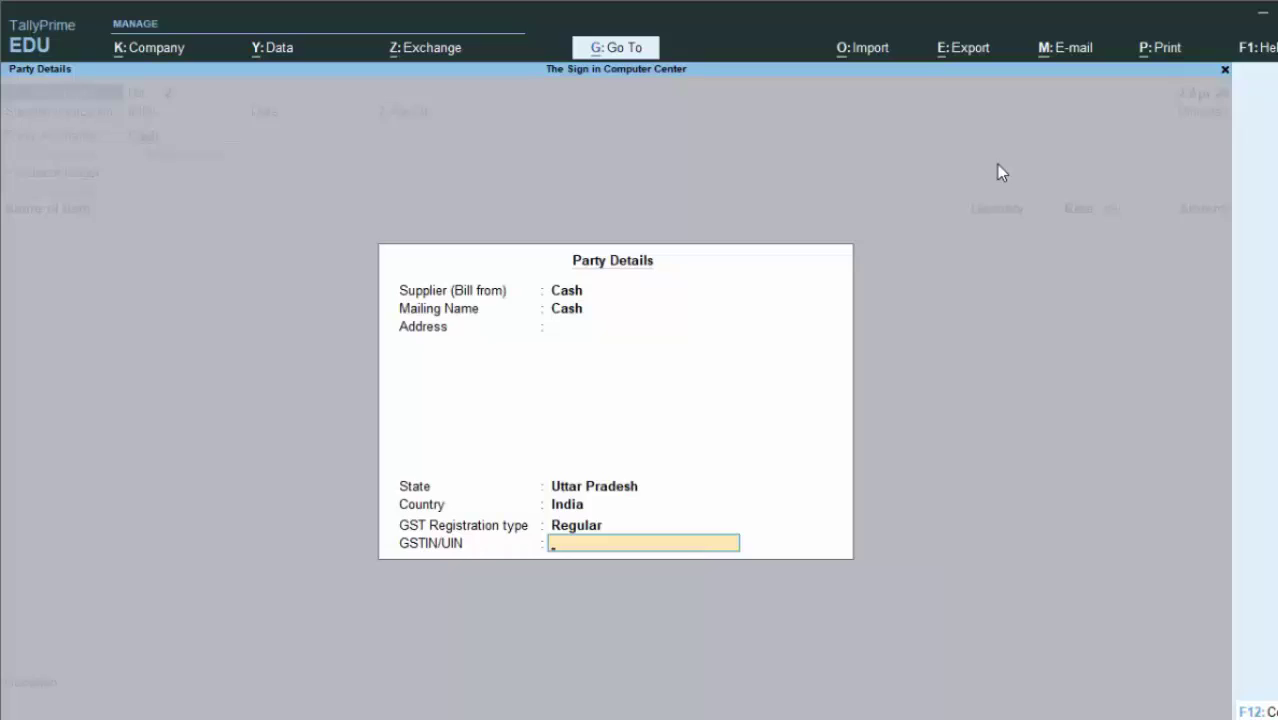
key(Return)
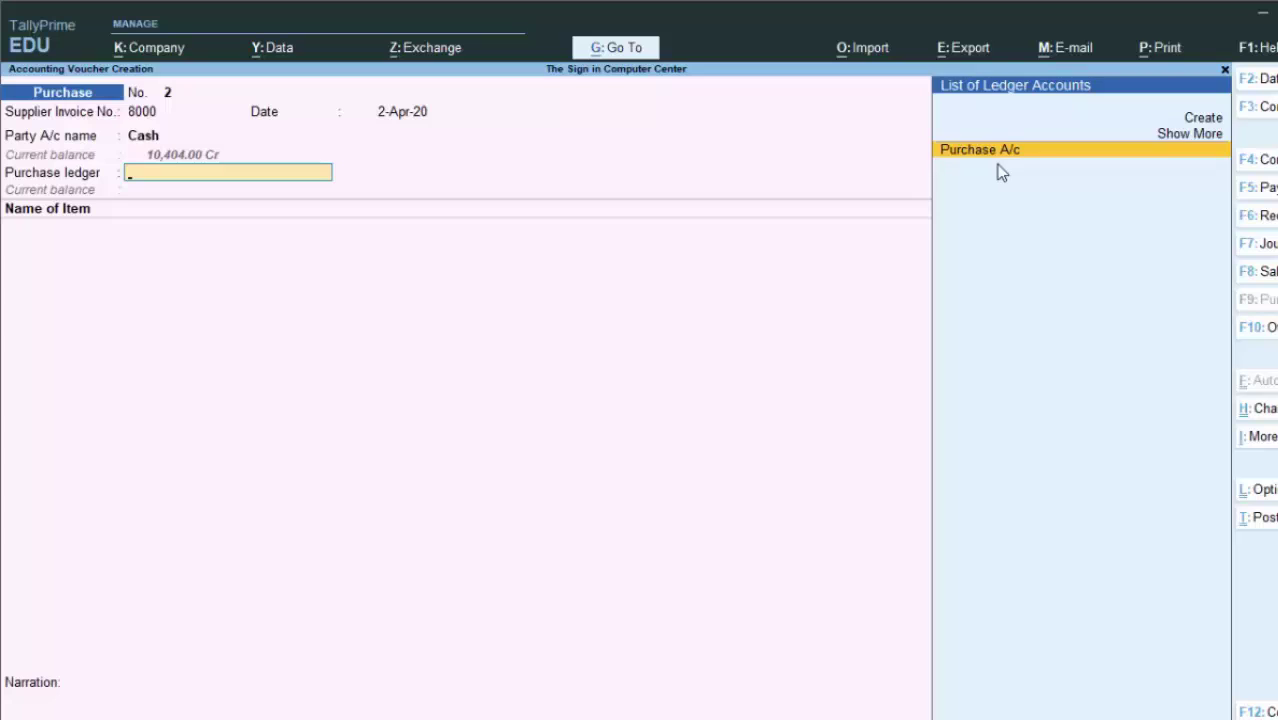
Select Purchase A/c as the purchase ledger and add 2 itm of Java Book at a rate of 780.00
key(Return)
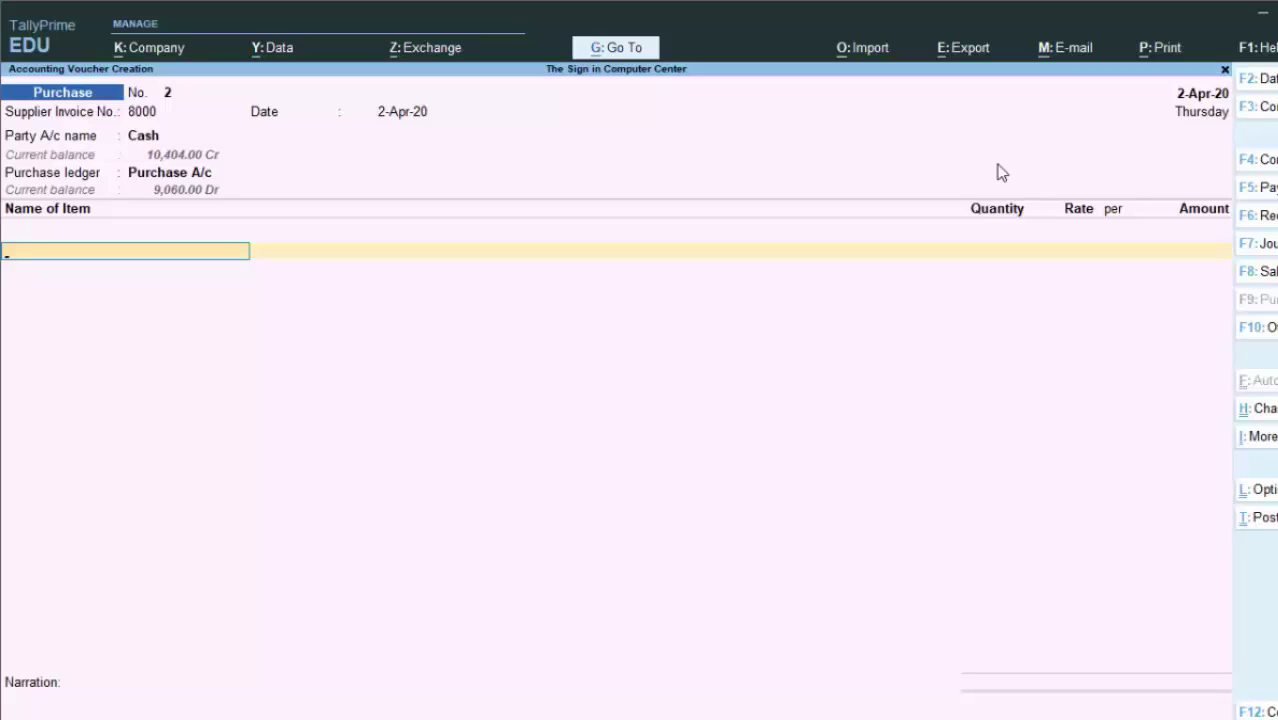
text(J)
key(Return)
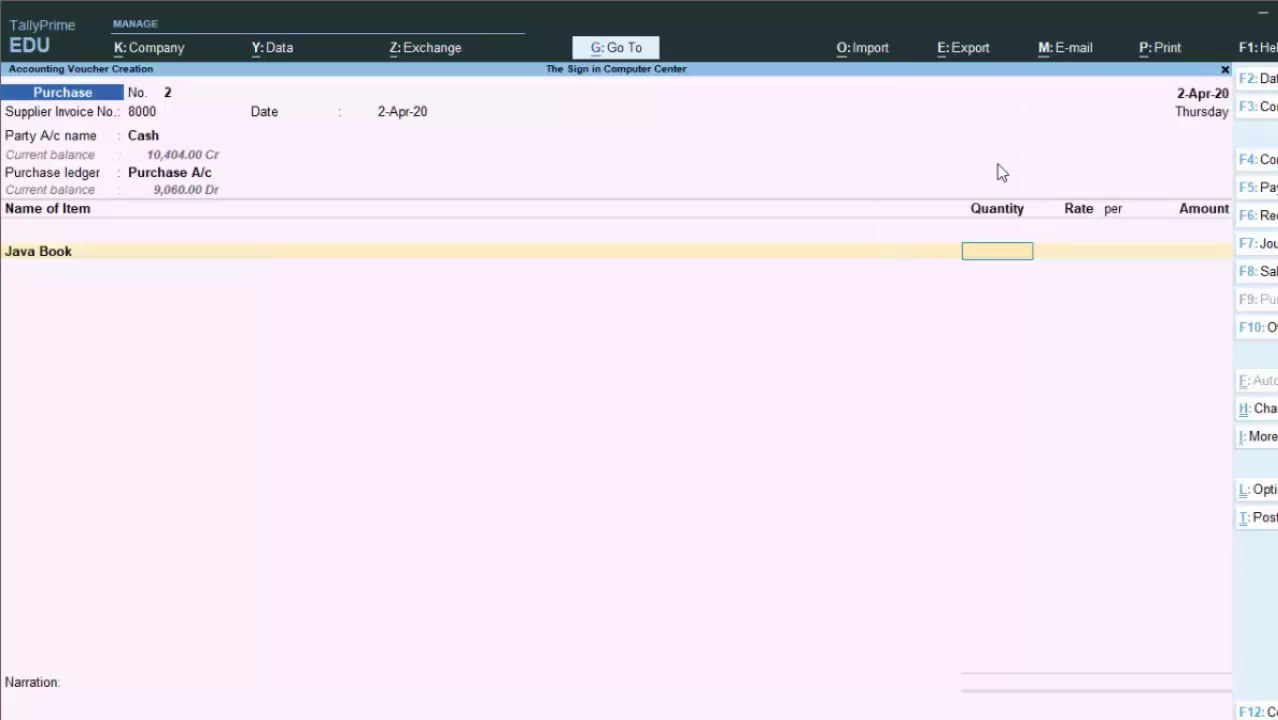
text(2)
key(Return)
key(Return)
key(Return)
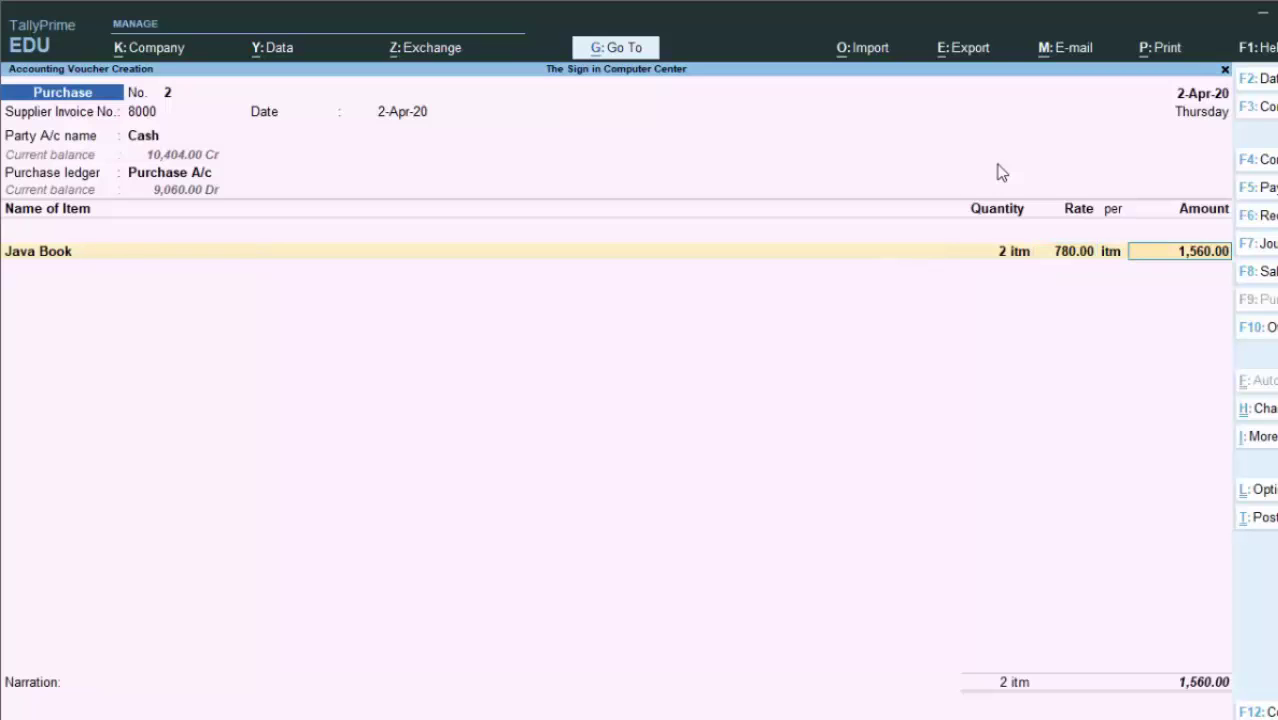
key(Return)
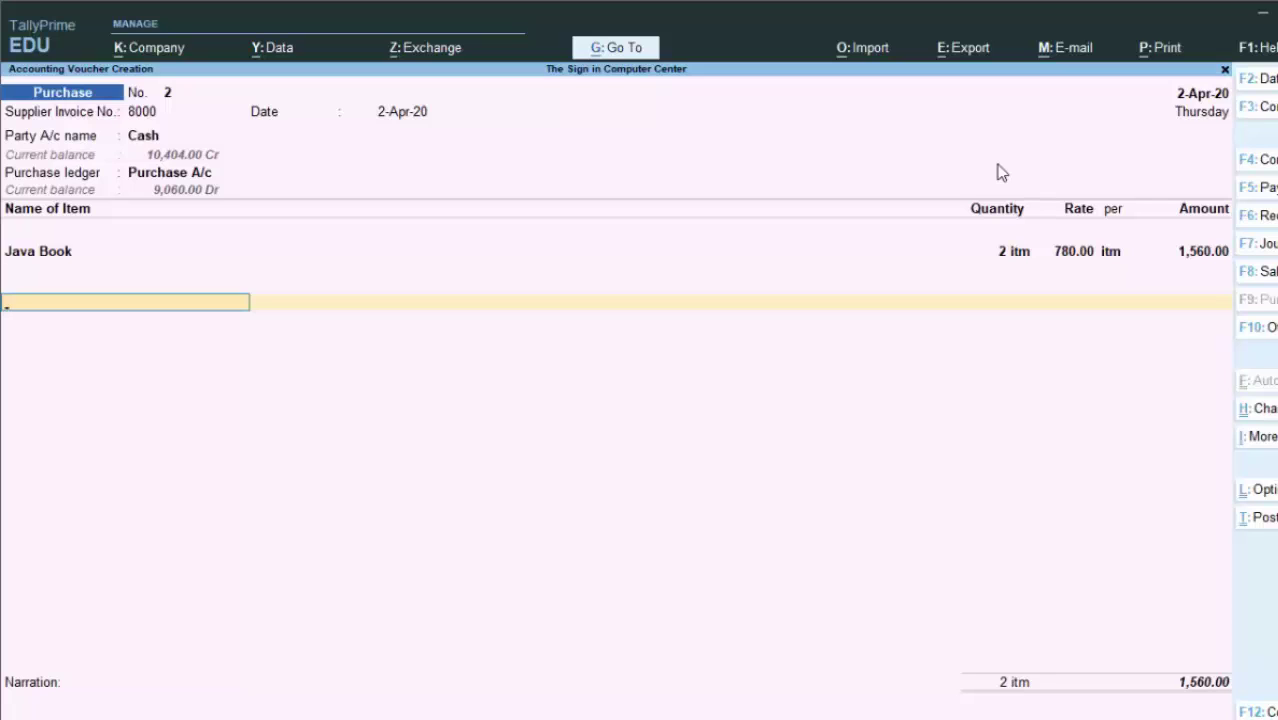
Create a new ledger named Igst from within the voucher and place it under Duties & Taxes
key(alt)
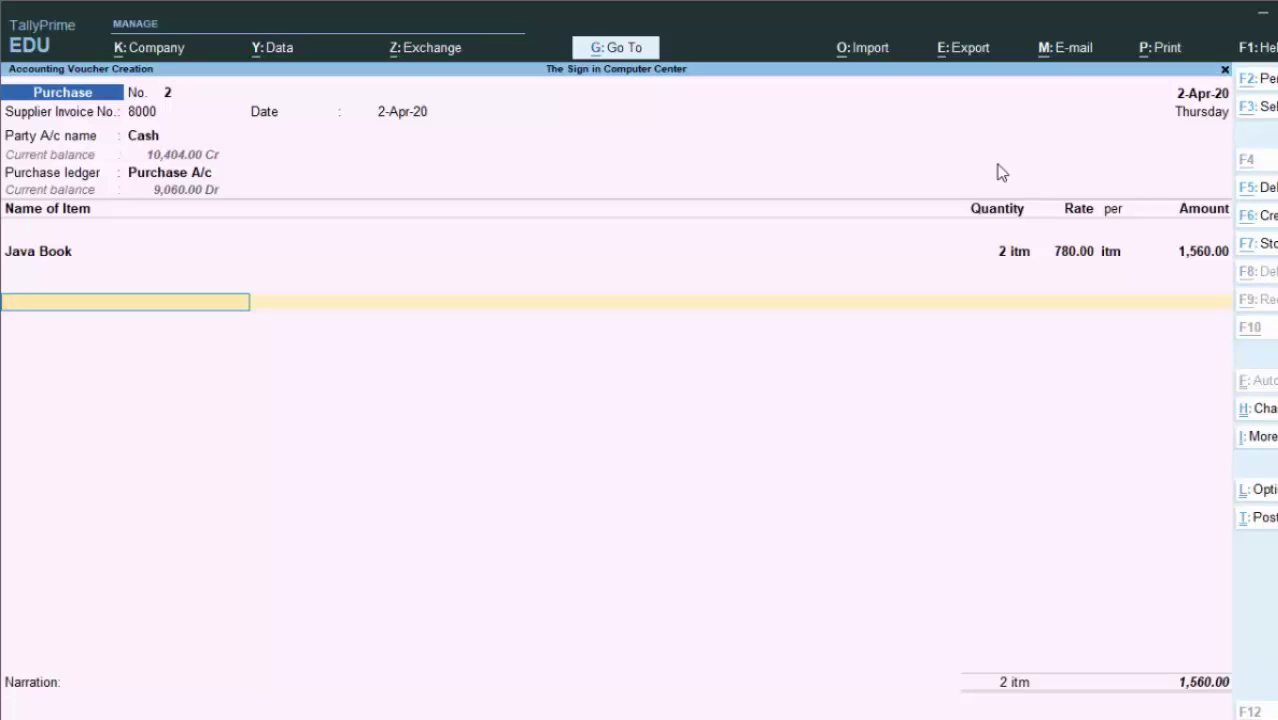
key(alt+c)
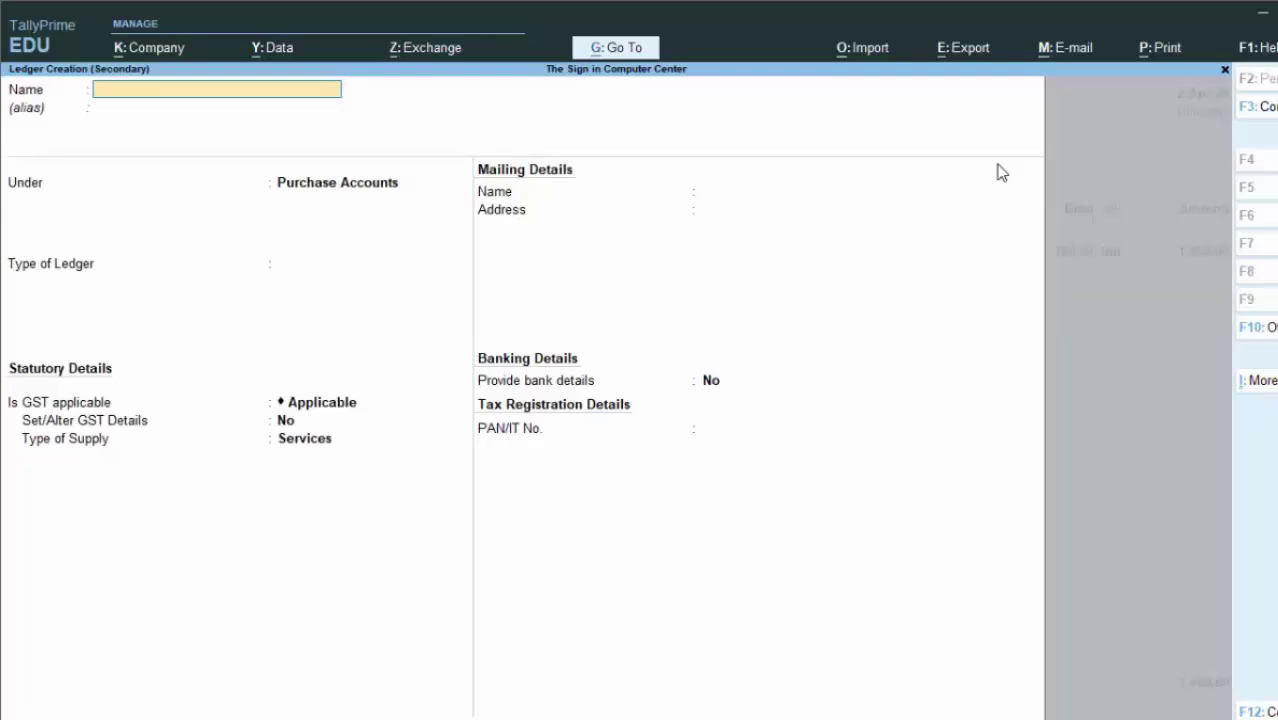
text(Igst)
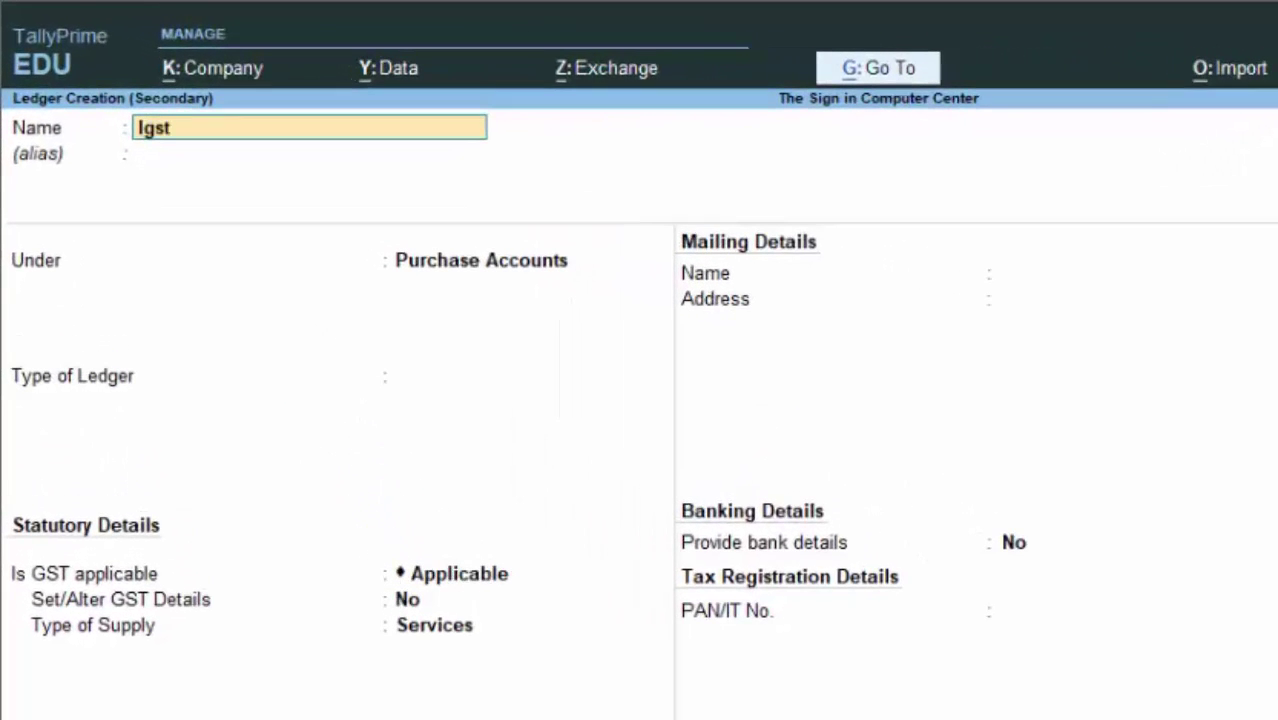
key(Return)
key(Return)
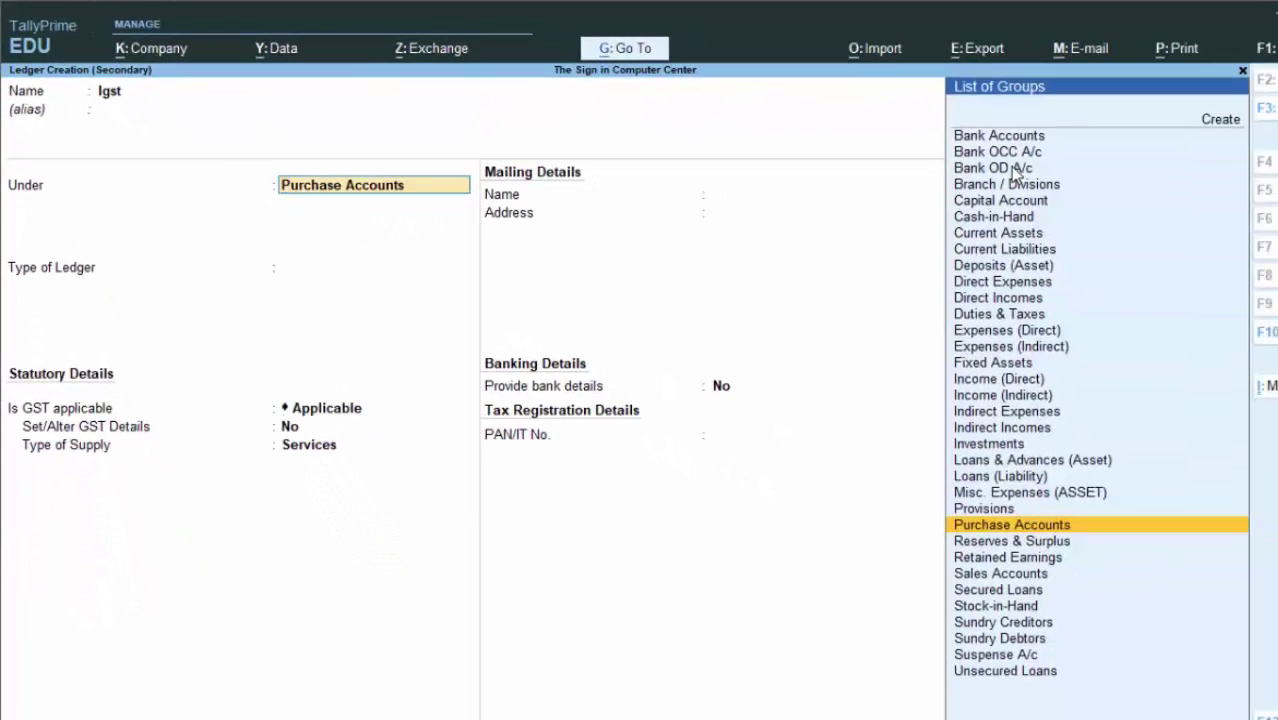
text(D)
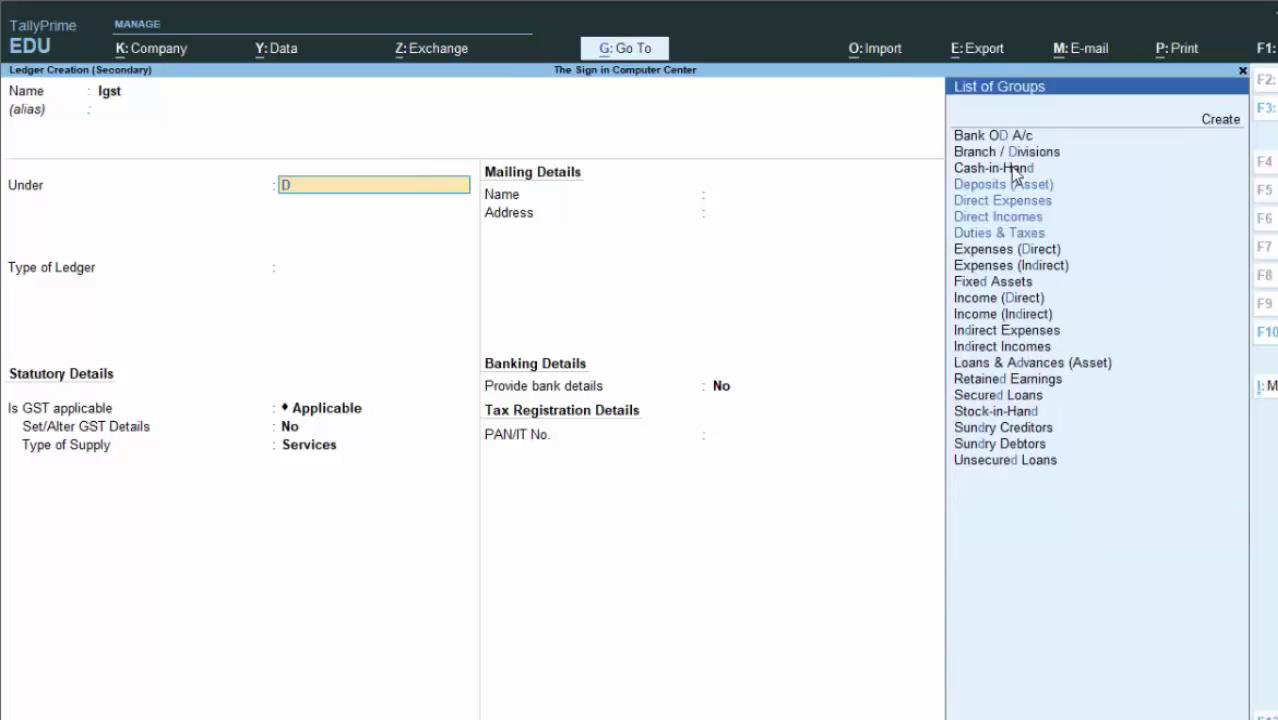
key(Down)
key(Down)
key(Down)
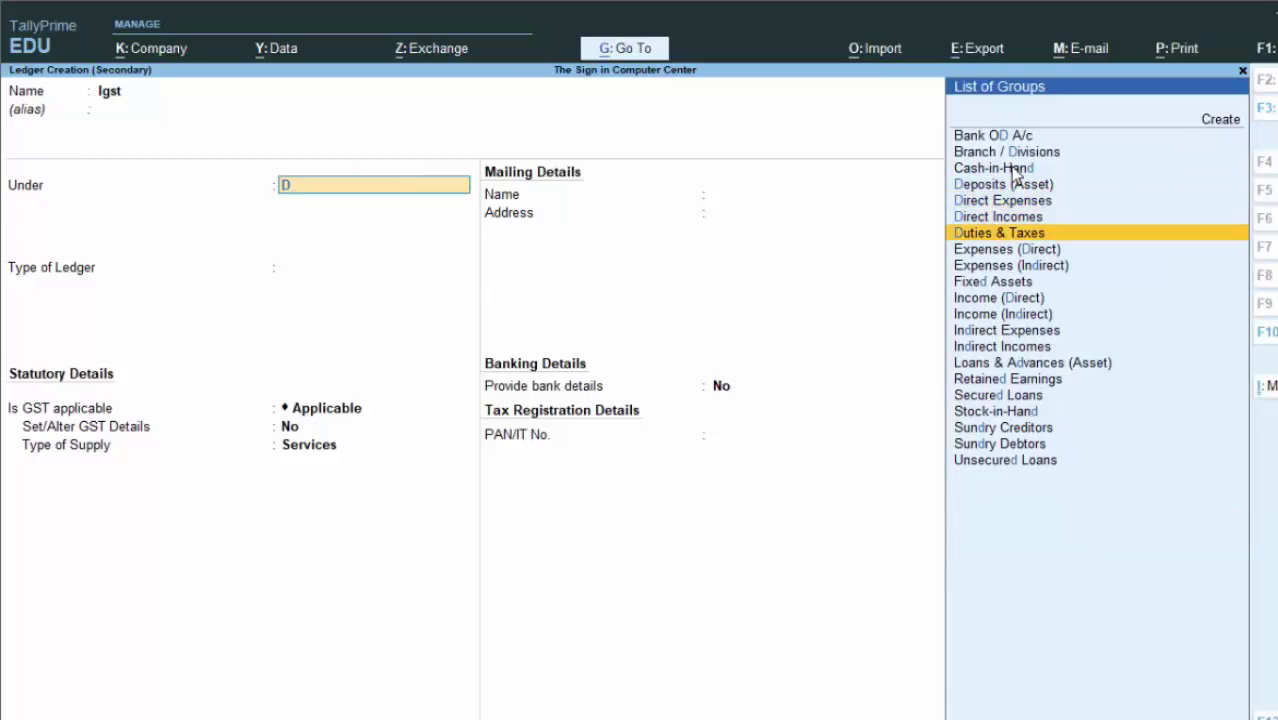
key(Return)
Set the Igst ledger's duty type to GST and tax type to Integrated Tax, keeping the calculation percentage at 0 %
key(Up)
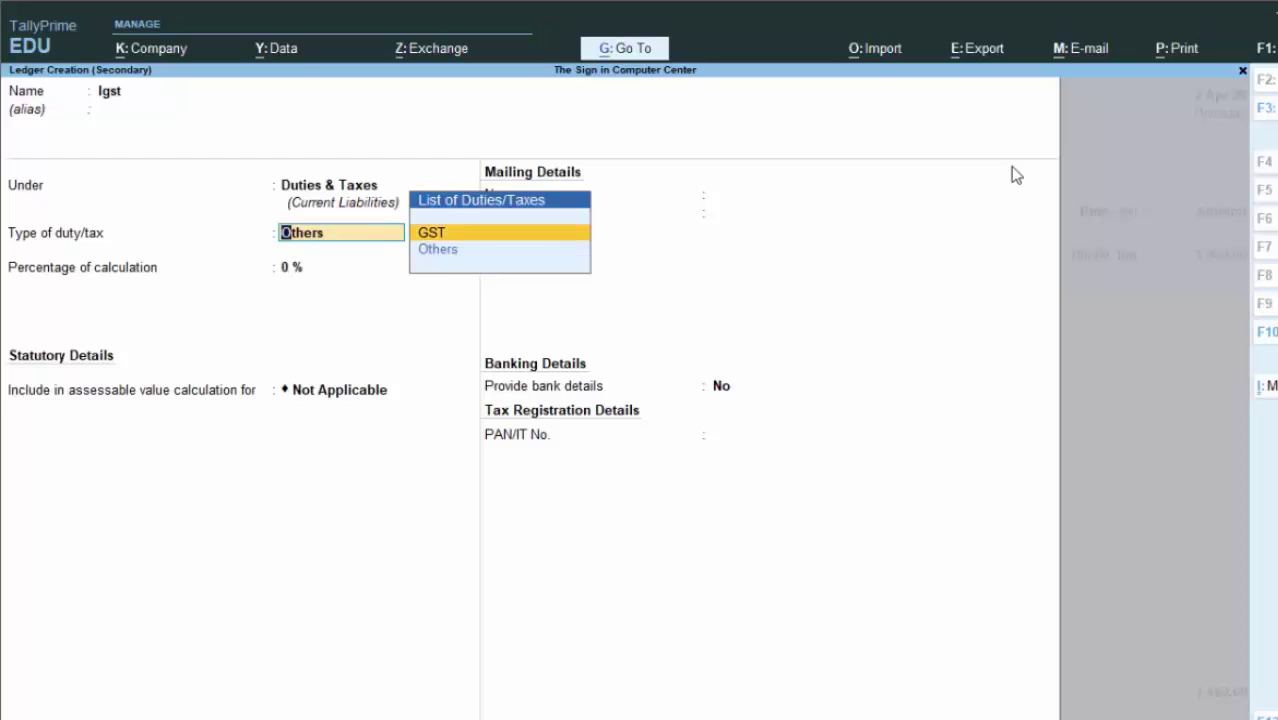
key(Return)
key(Down)
key(Down)
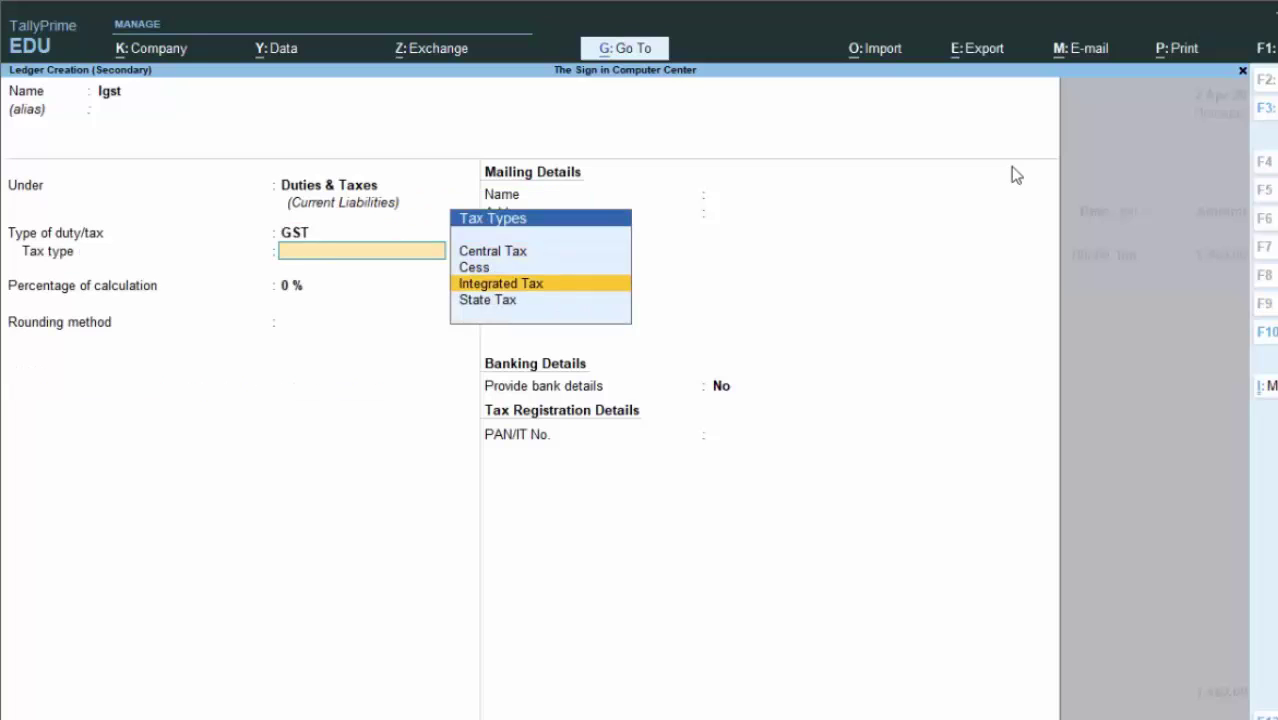
key(Return)
key(Return)
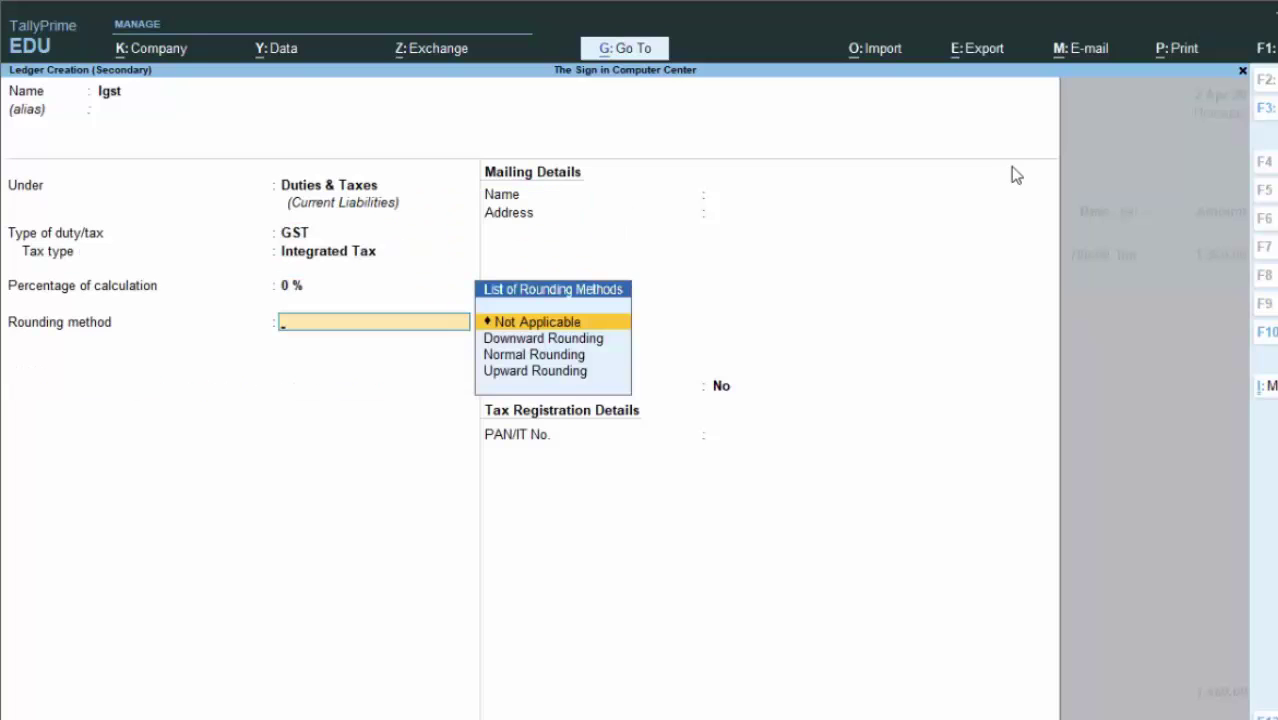
Give the Igst ledger Normal Rounding with a rounding limit of 3 and save it into the voucher
key(Down)
key(Down)
key(Return)
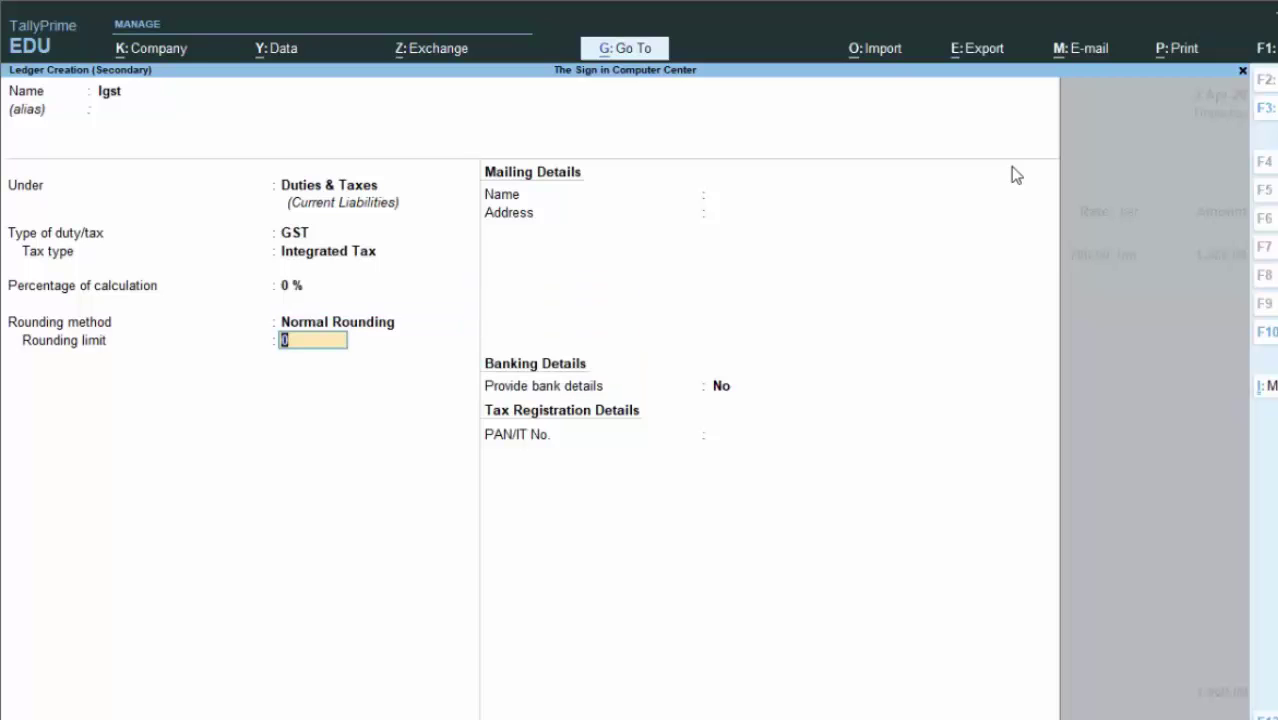
text(3)
key(Return)
key(Return)
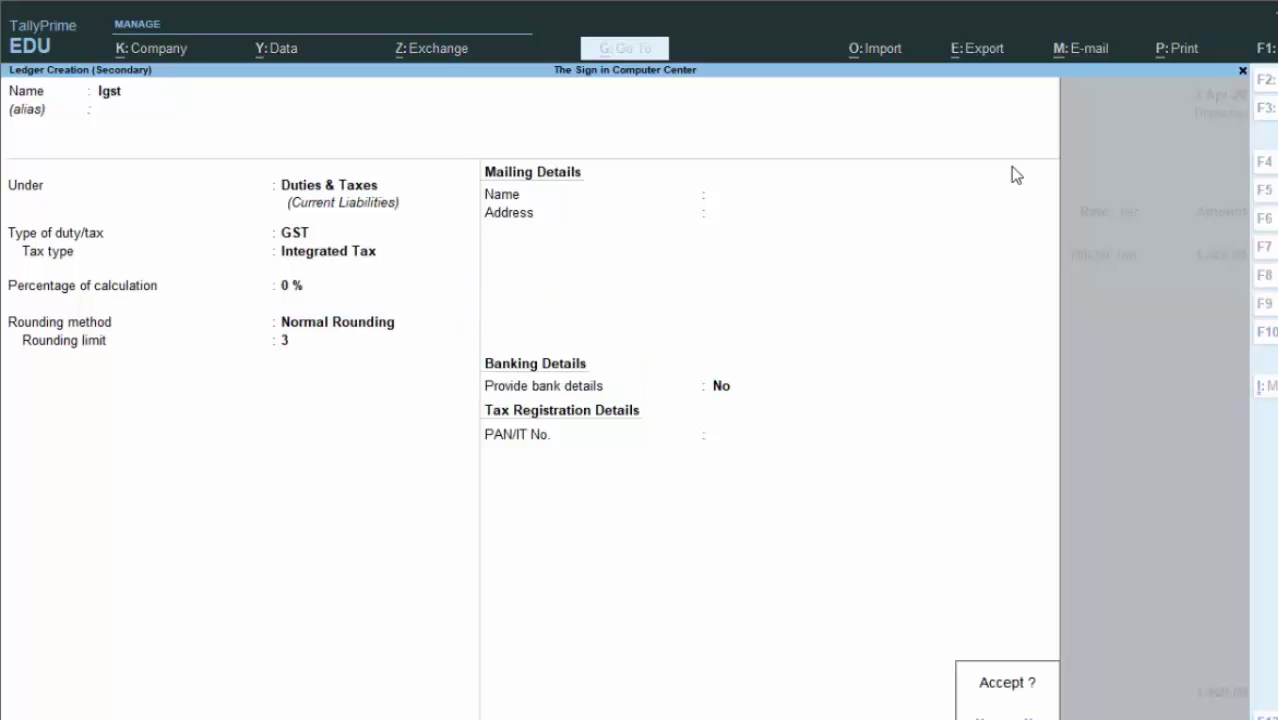
key(Return)
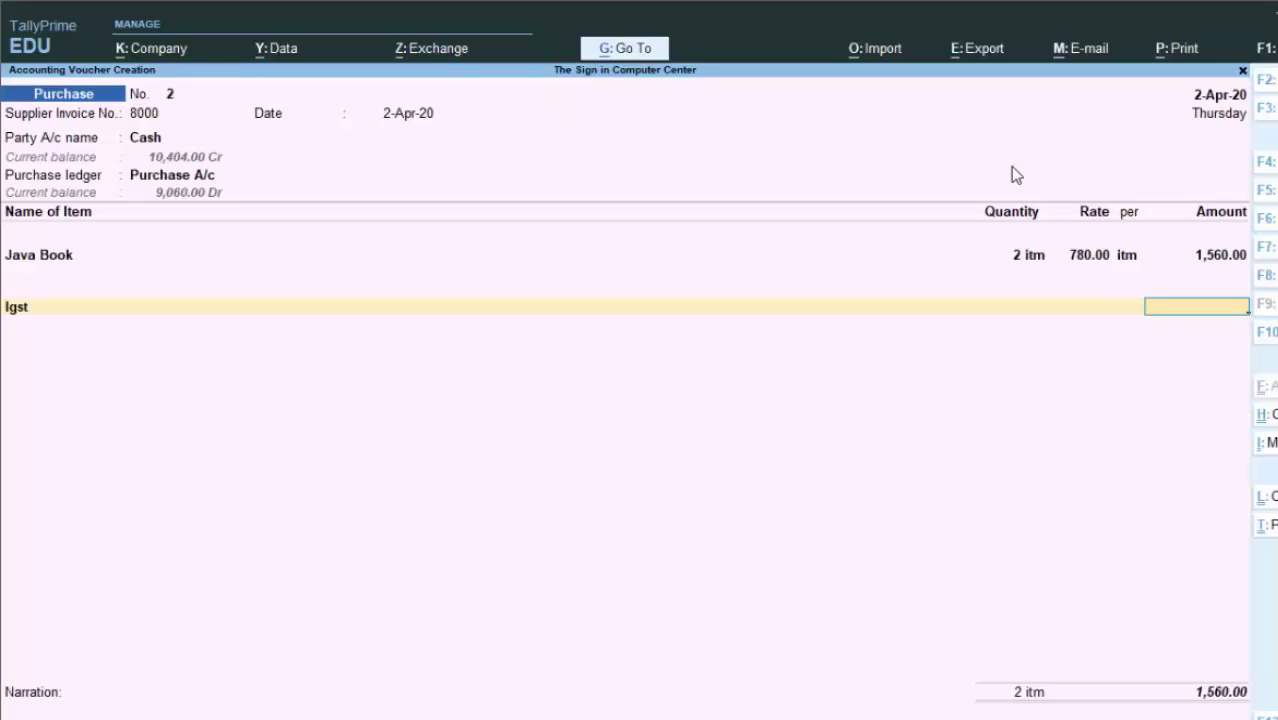
Go back to the purchase voucher's party account and start creating a new ledger for it
key(BackSpace)
key(BackSpace)
key(BackSpace)
key(BackSpace)
key(BackSpace)
key(BackSpace)
key(BackSpace)
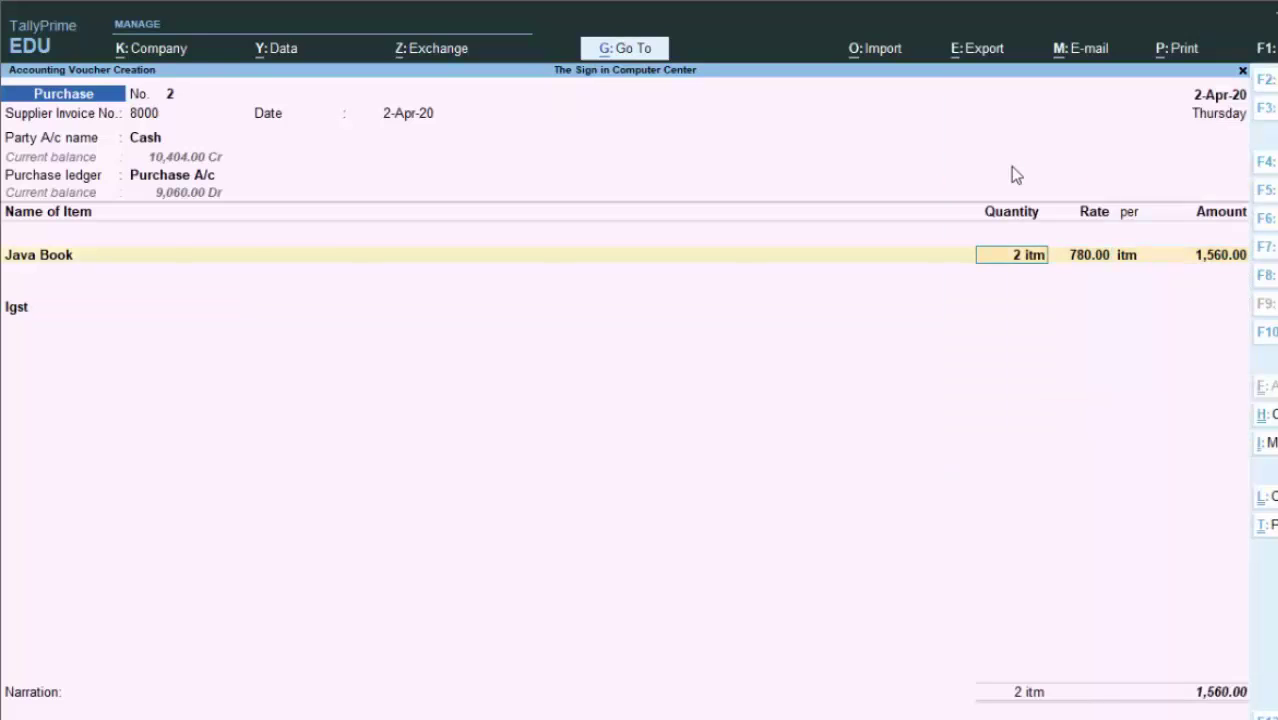
key(BackSpace)
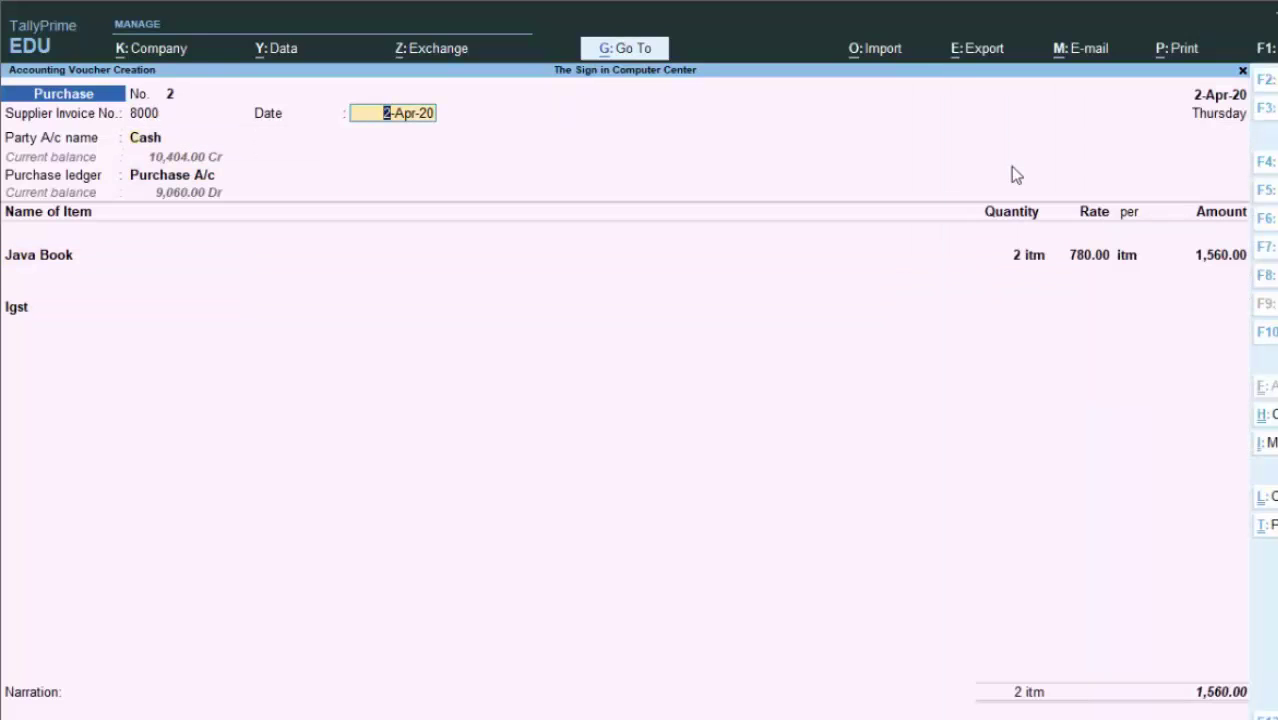
key(Return)
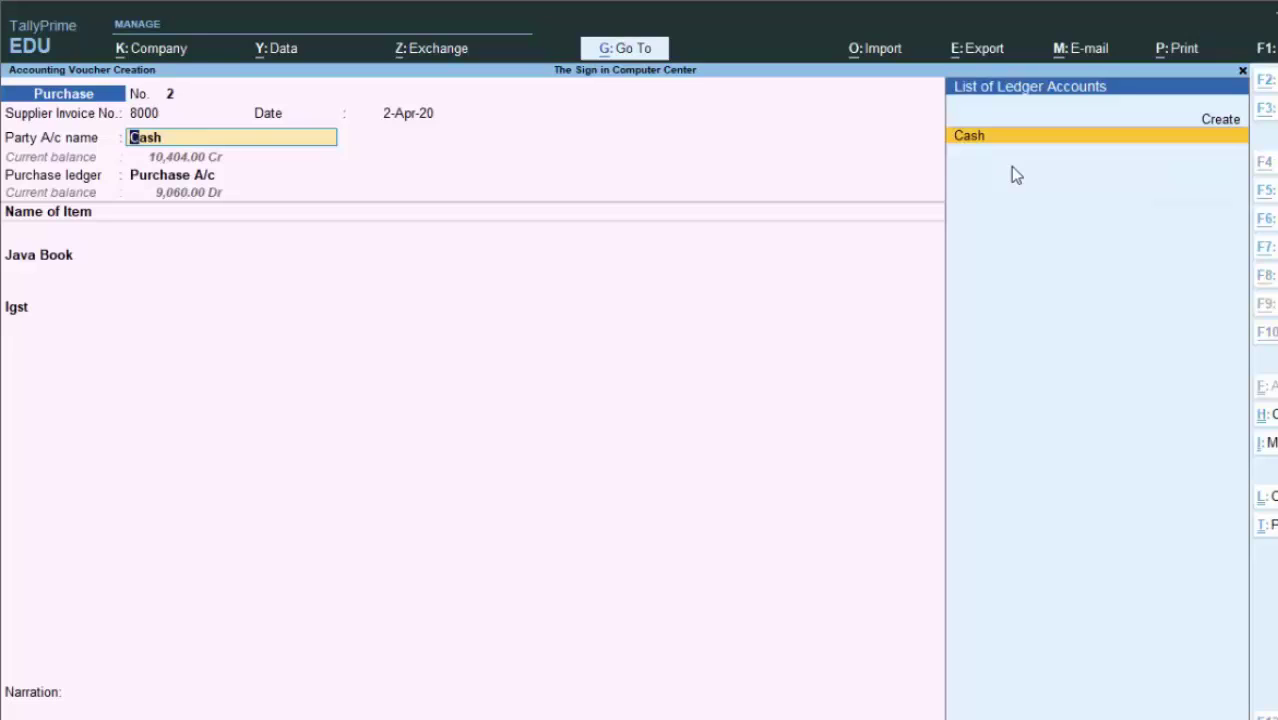
key(alt+c)
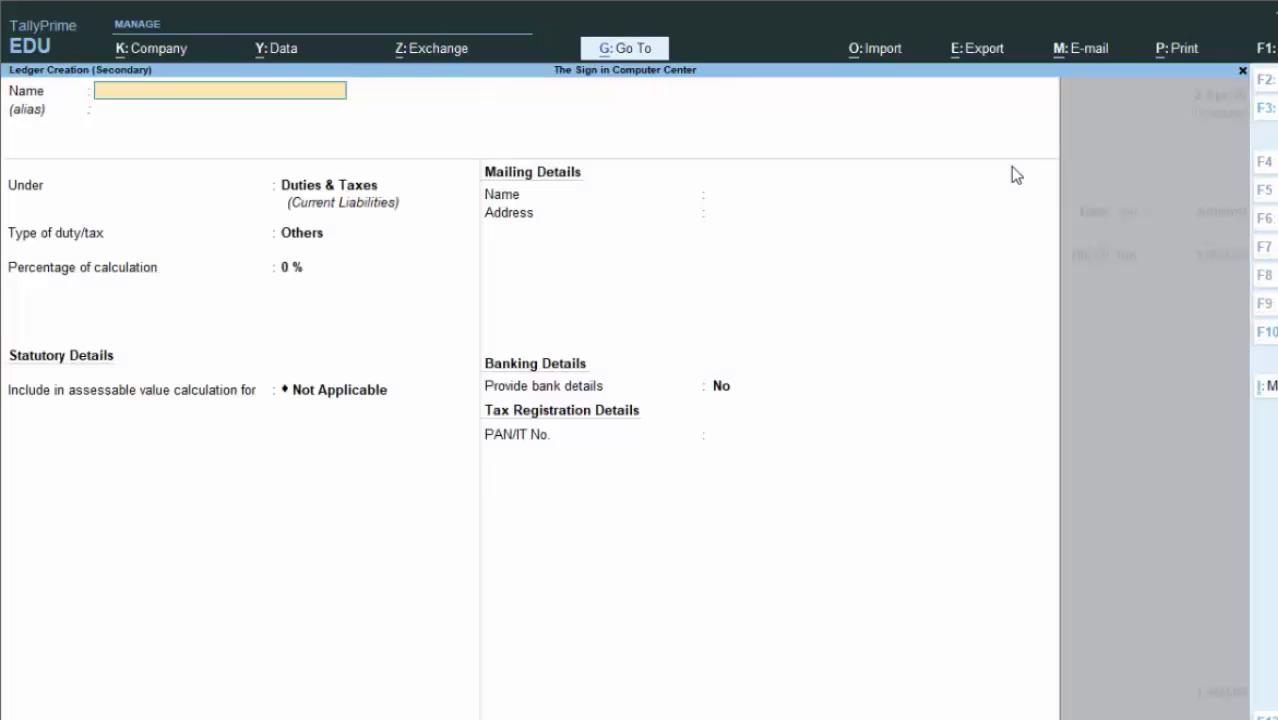
Enter the supplier's name for the new ledger and place it under Sundry Creditors
text(Ram)
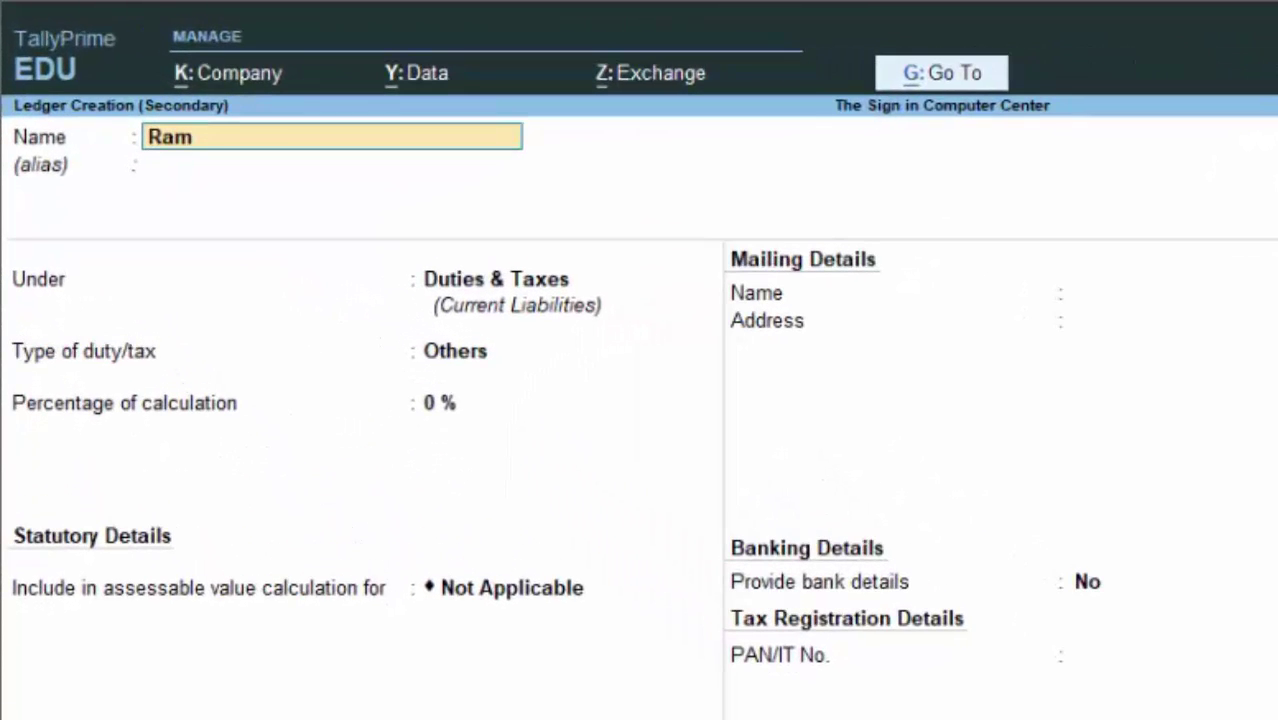
text( C)
key(Return)
key(Return)
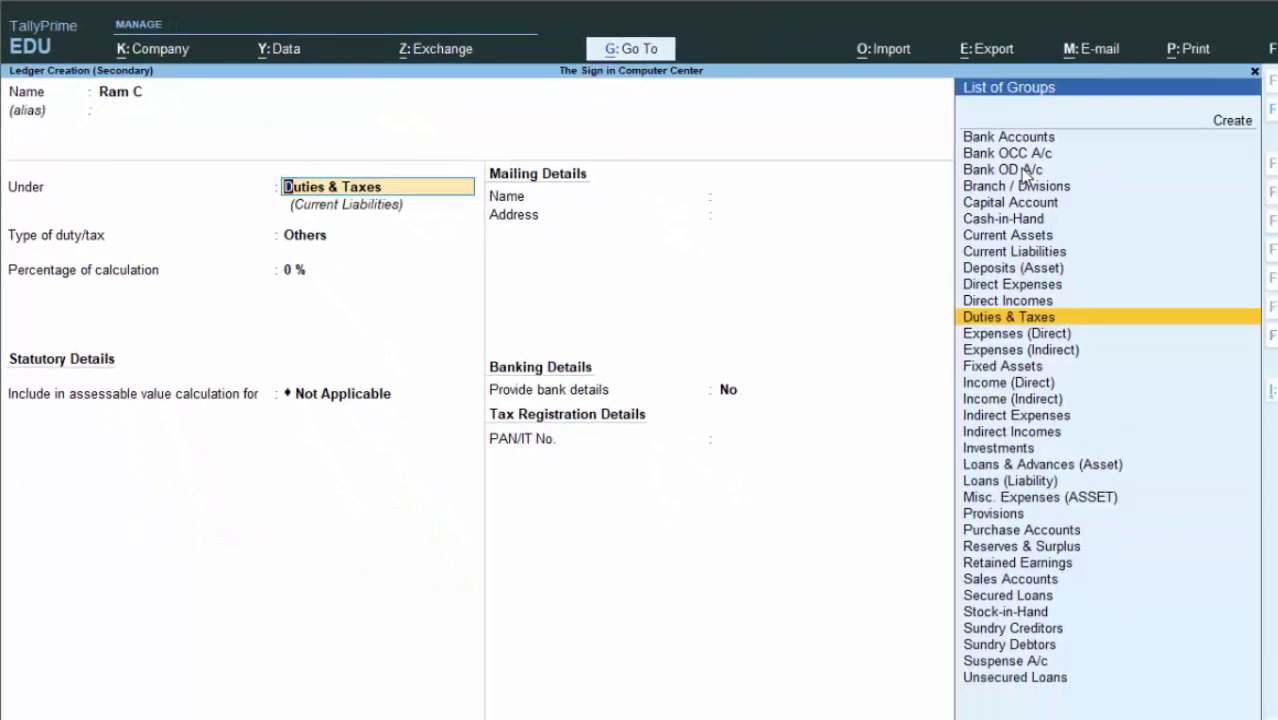
text(S)
key(Down)
key(Down)
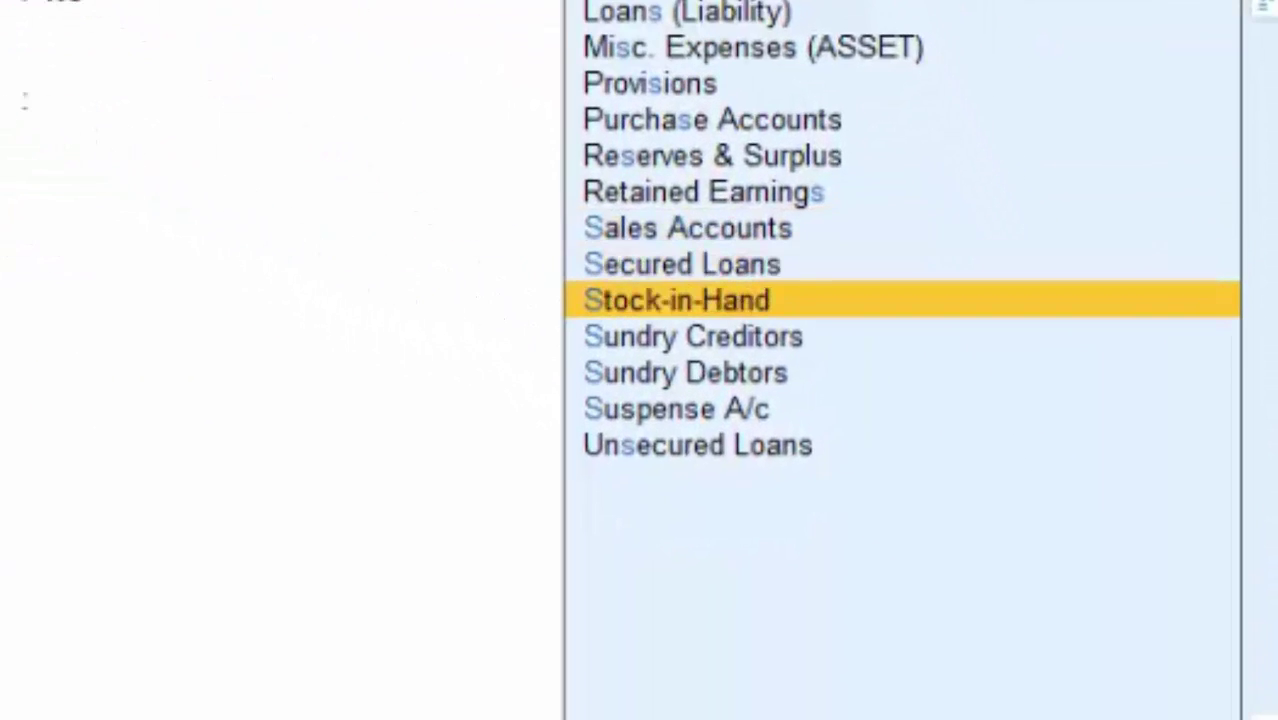
key(Down)
key(Return)
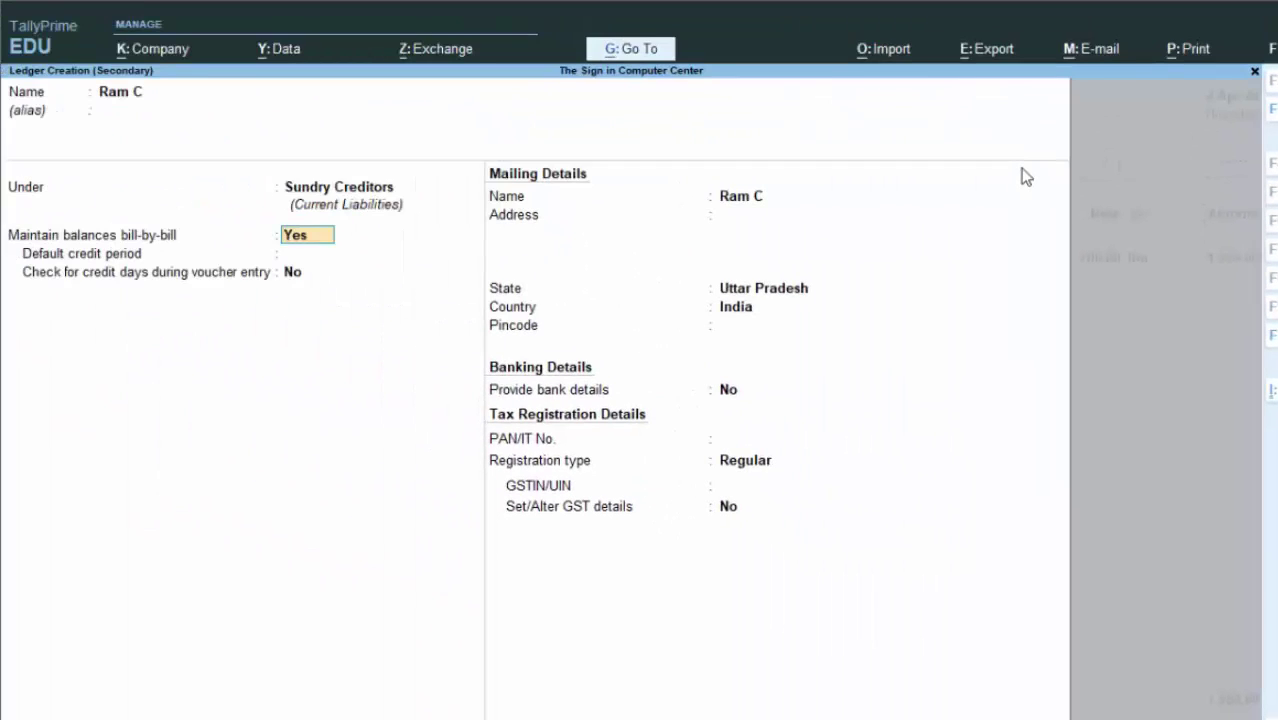
Save the supplier ledger with bill-by-bill balances, state Uttar Pradesh, country India and Regular registration, leaving the GSTIN/UIN empty
key(Return)
key(Return)
key(Return)
key(Return)
key(Return)
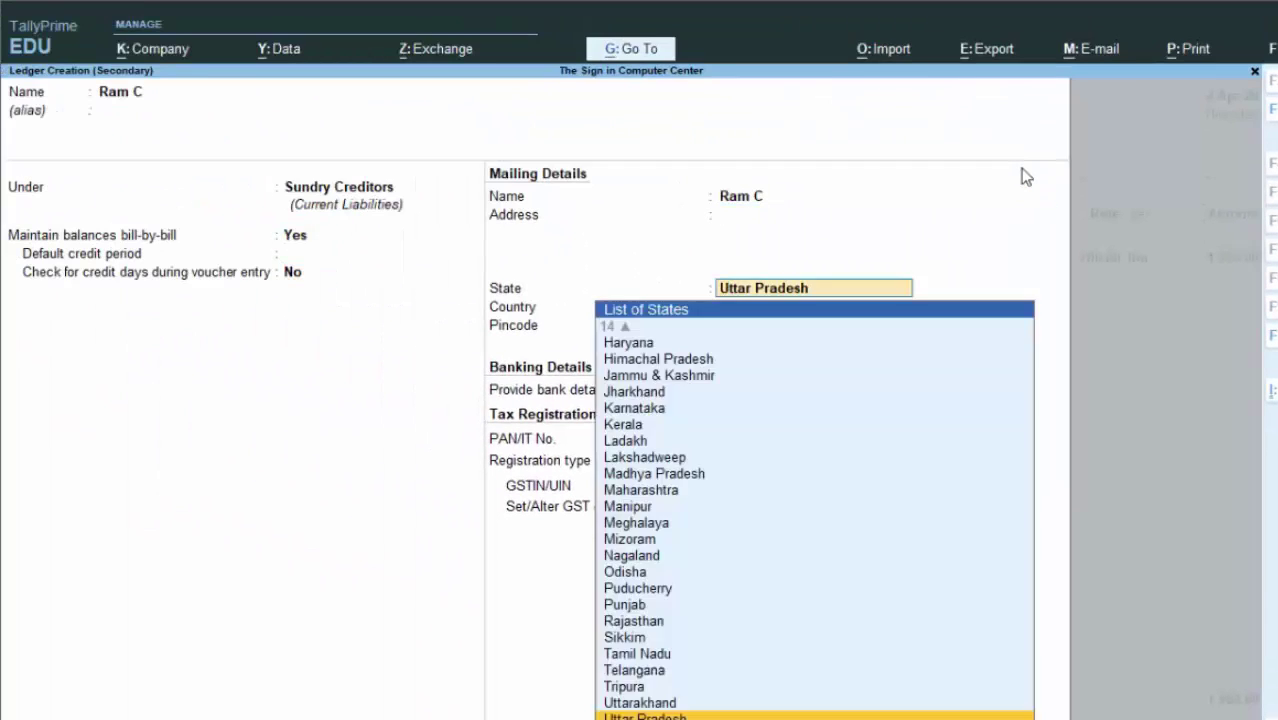
key(Return)
key(Return)
key(Return)
key(Return)
key(Return)
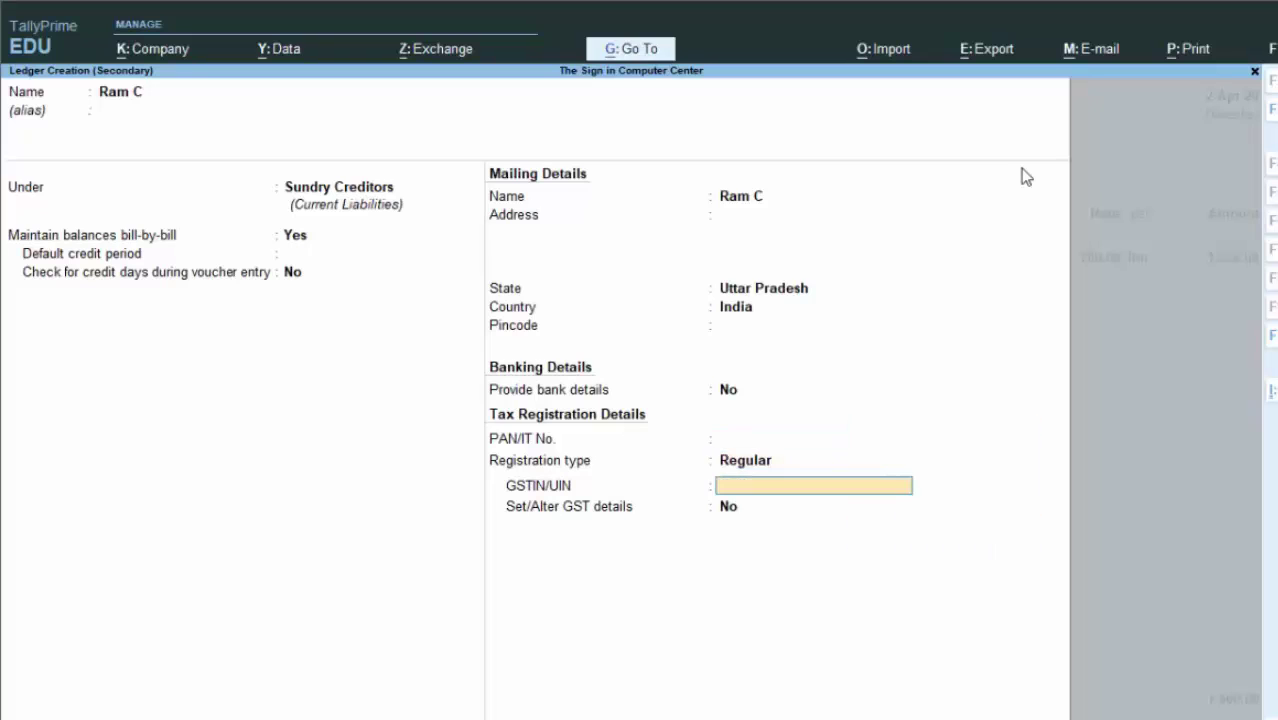
key(Return)
key(Return)
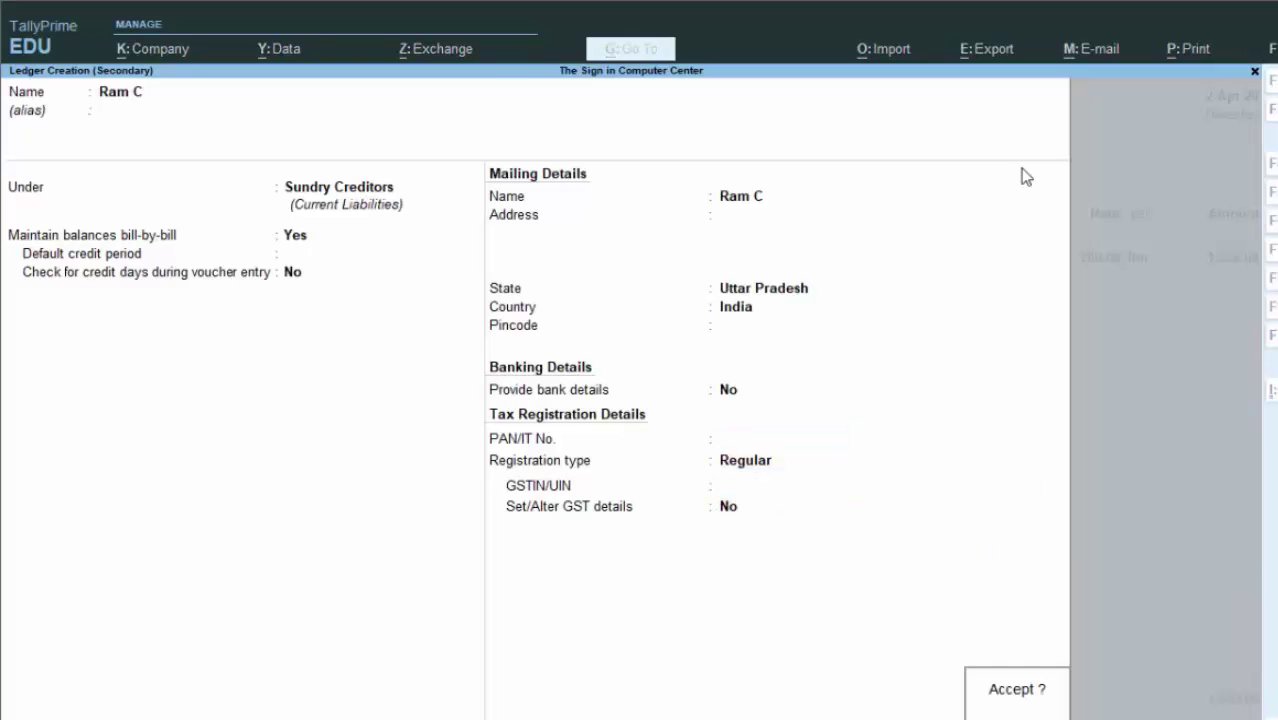
key(Return)
Leave the voucher's receipt details blank and accept the supplier's party details as filled in
key(Return)
key(Return)
key(Return)
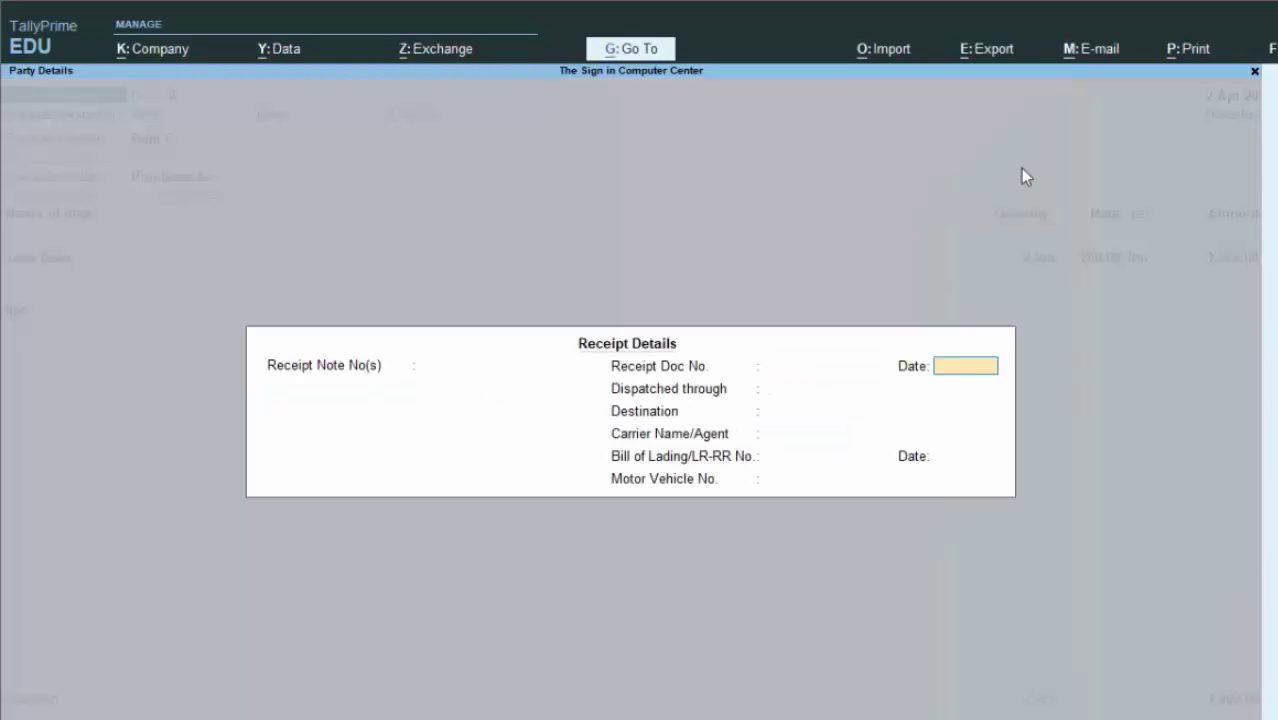
key(Return)
key(Return)
key(Return)
key(Return)
key(Return)
key(Return)
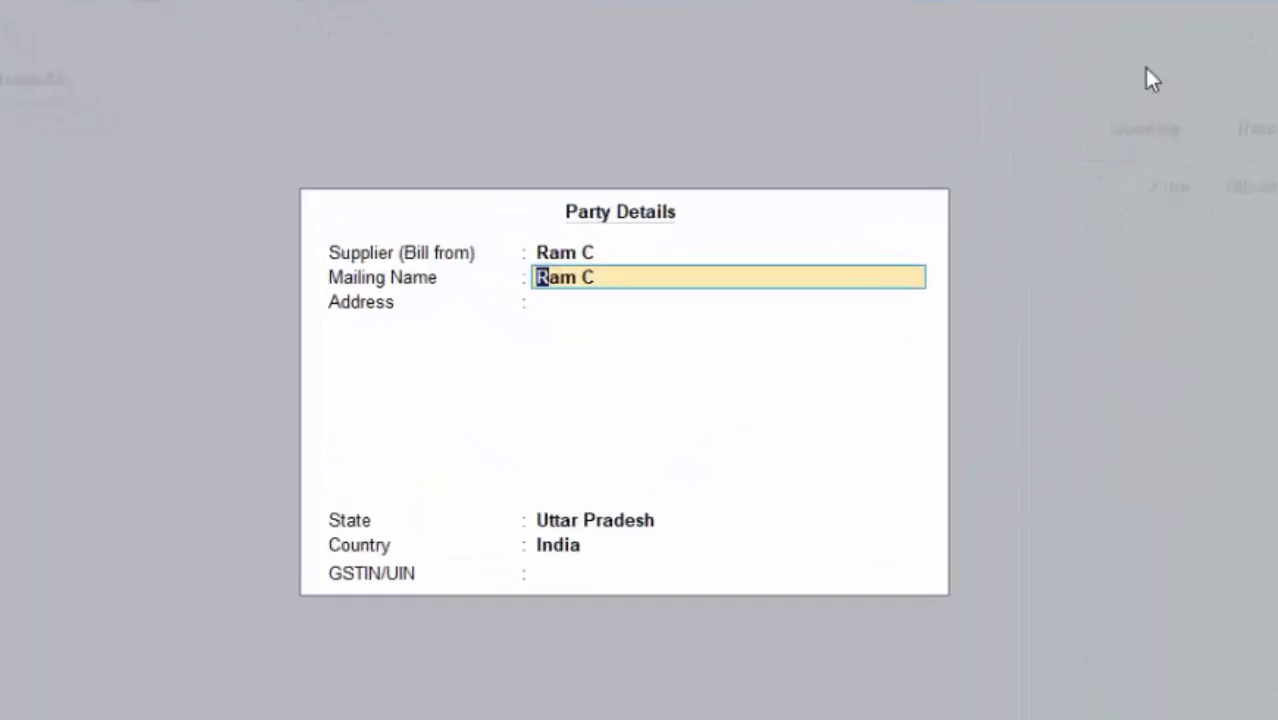
key(Return)
key(Return)
key(Return)
key(Return)
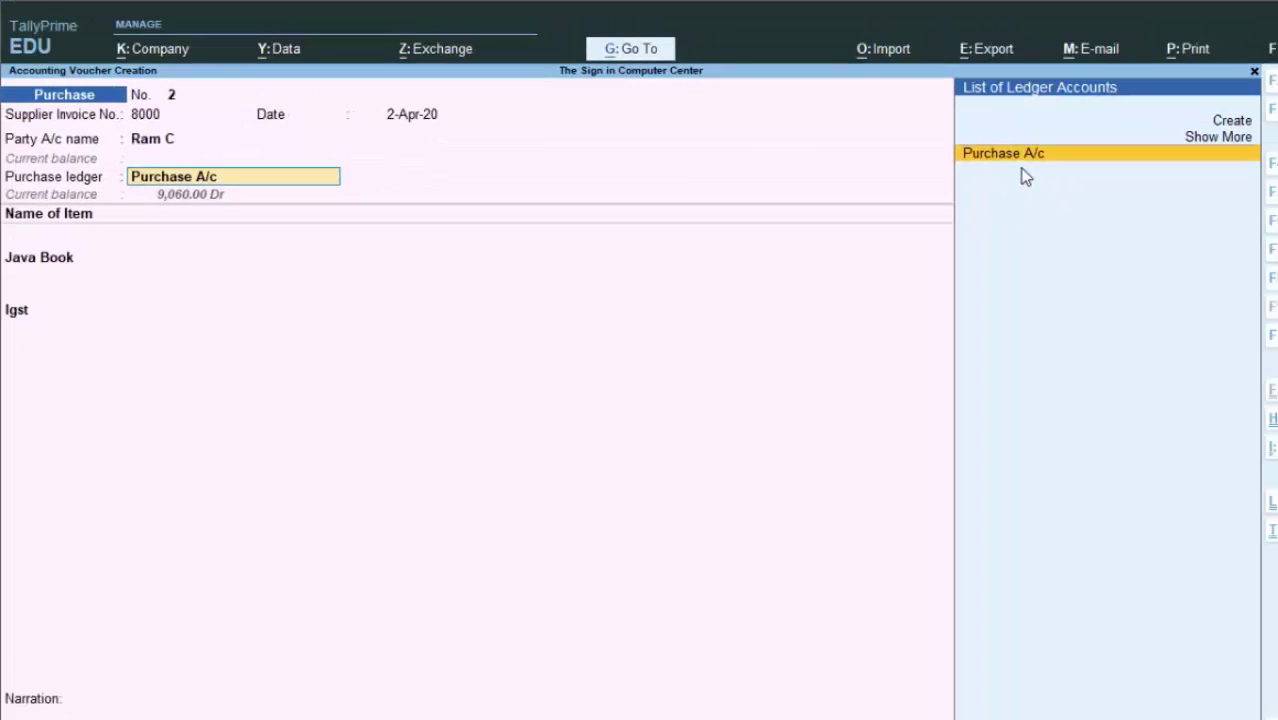
Keep Purchase A/c as the purchase ledger and the Java Book line at 2 itm with rate 780.00
key(Return)
key(Return)
key(Return)
key(Return)
key(Return)
key(Return)
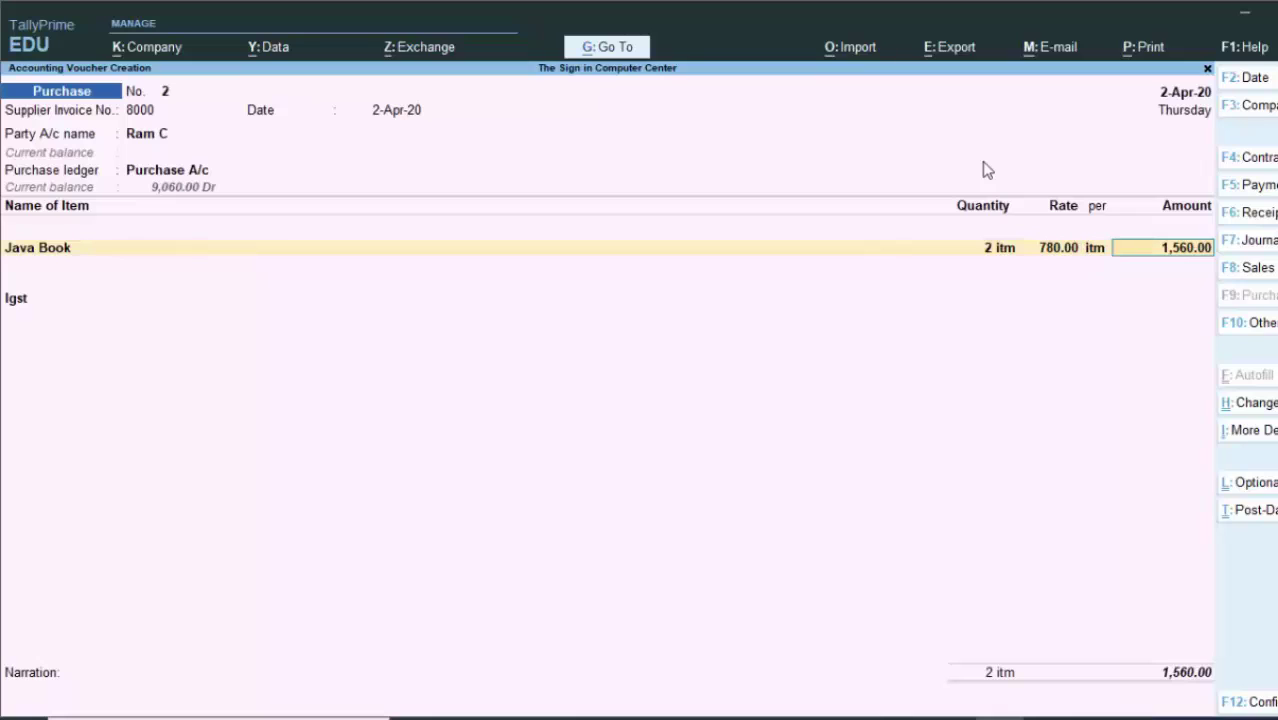
key(Return)
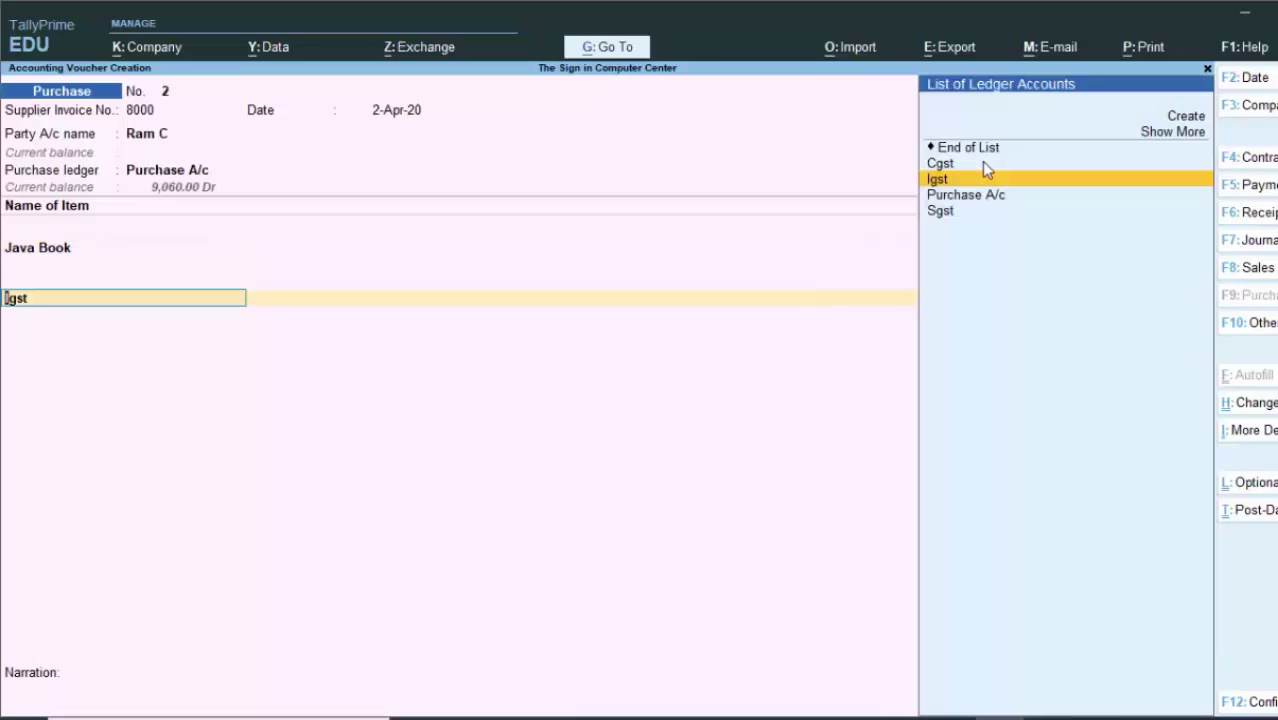
Try to recalculate the Igst line by replacing it with End of List and selecting Igst again
key(Up)
key(Up)
key(Return)
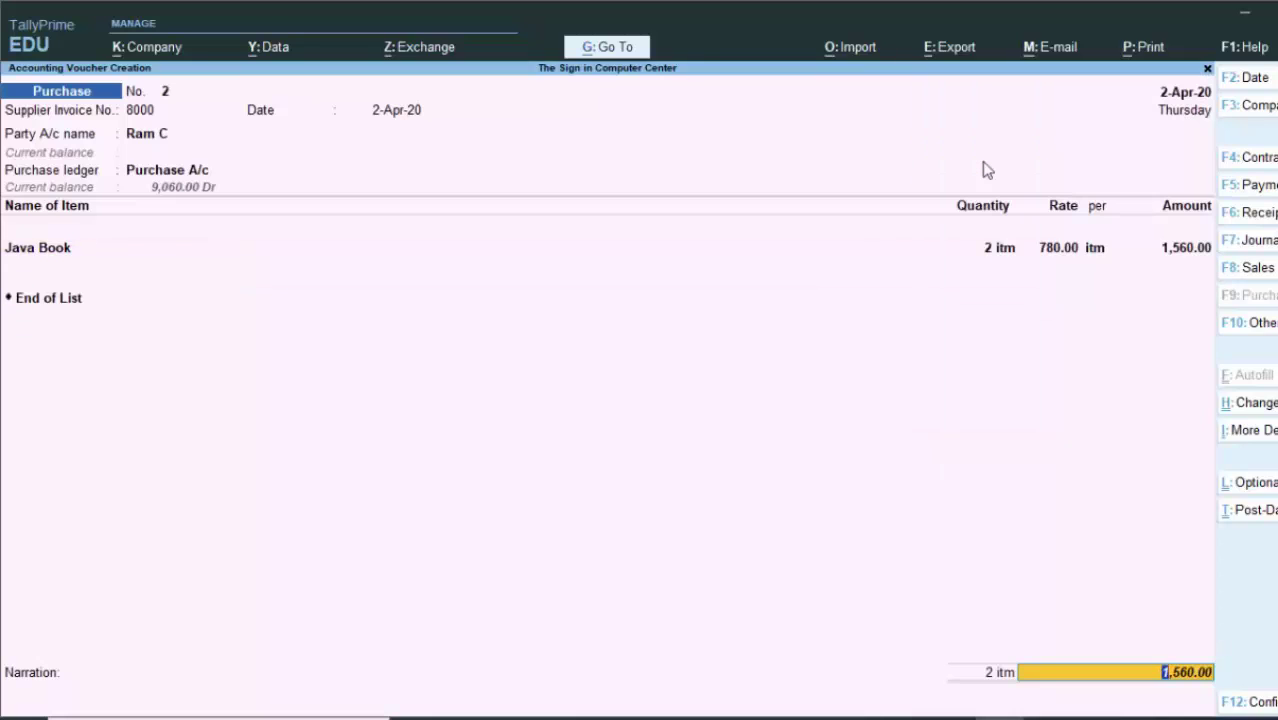
key(BackSpace)
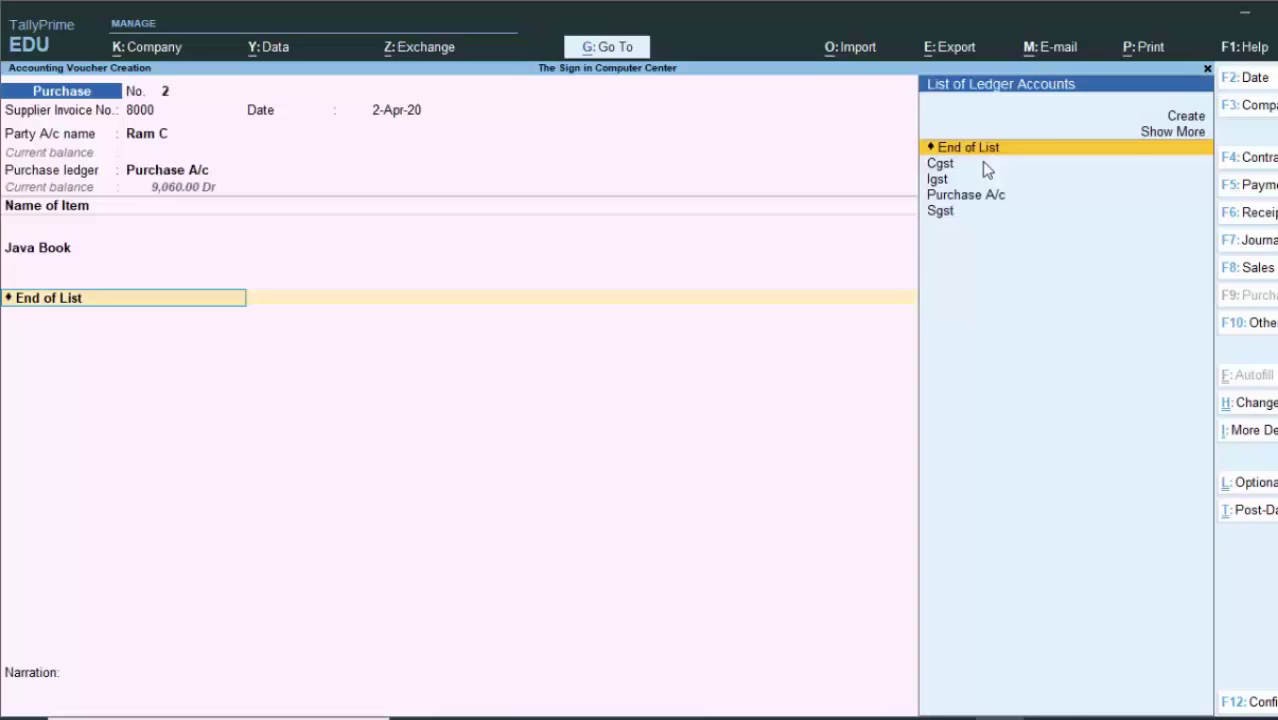
key(Down)
key(Down)
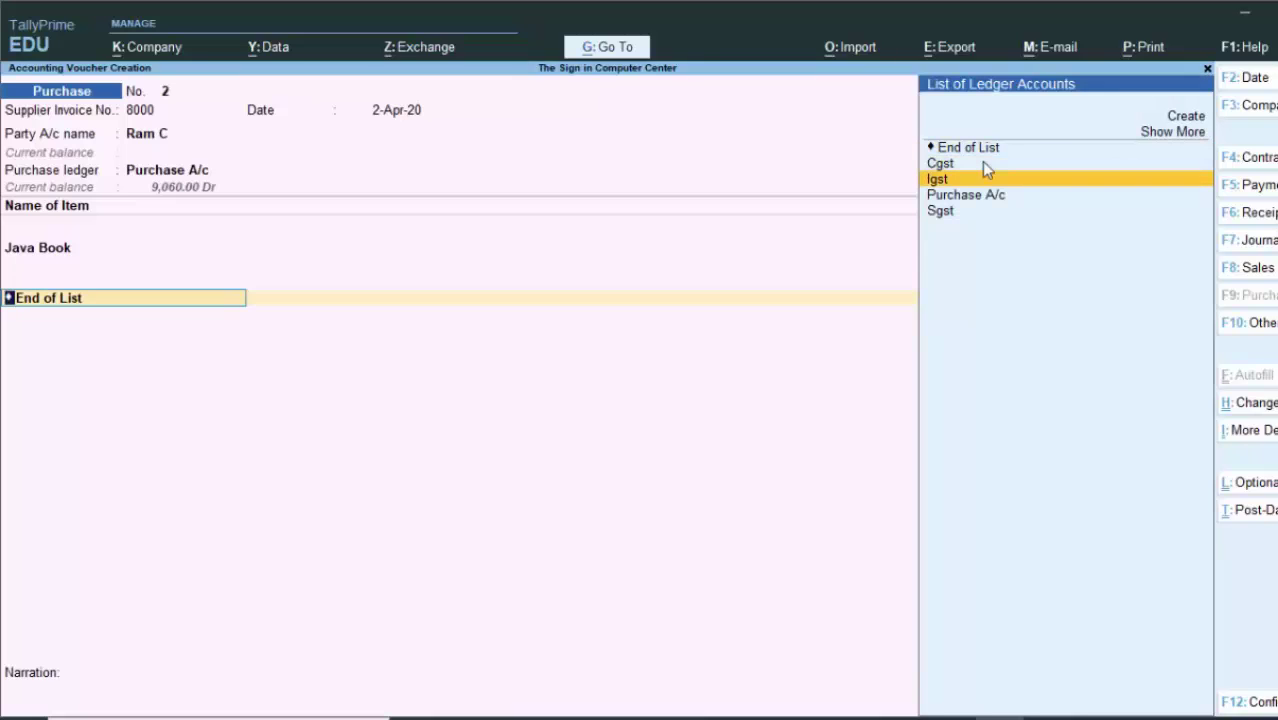
key(Down)
key(Up)
key(Return)
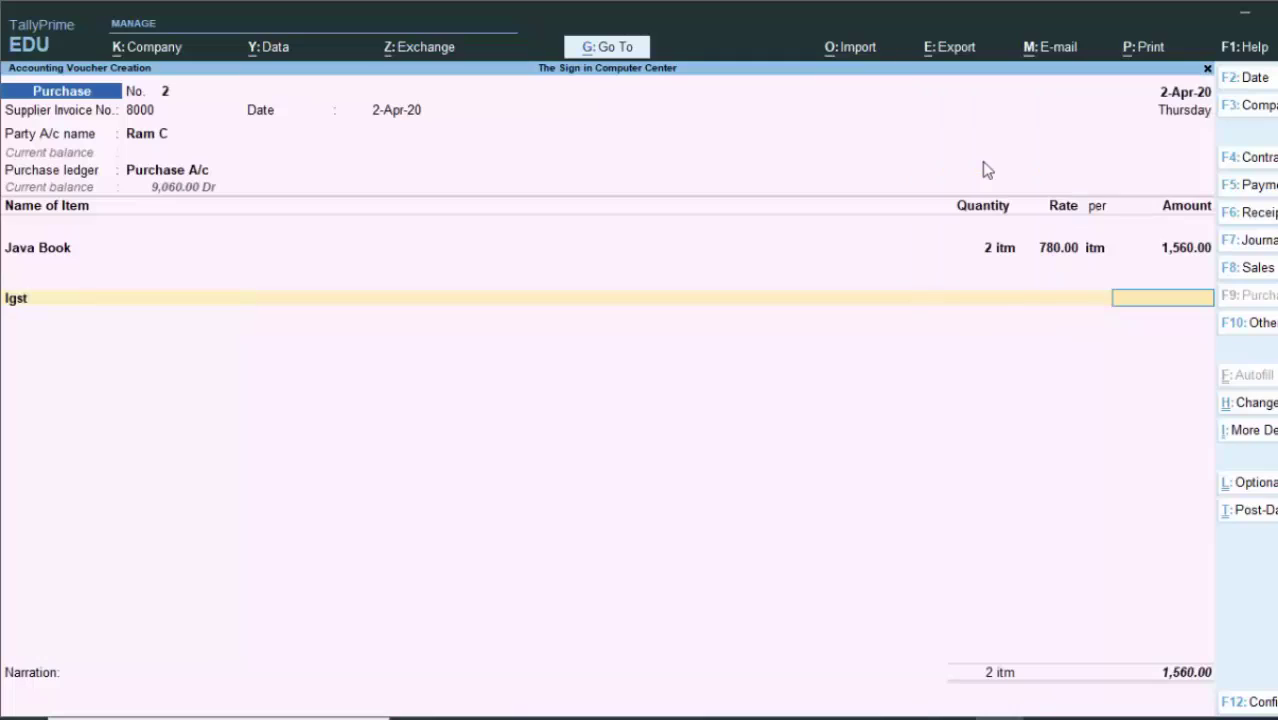
Clear the Igst line's ledger name, save the purchase voucher and quit voucher creation
key(BackSpace)
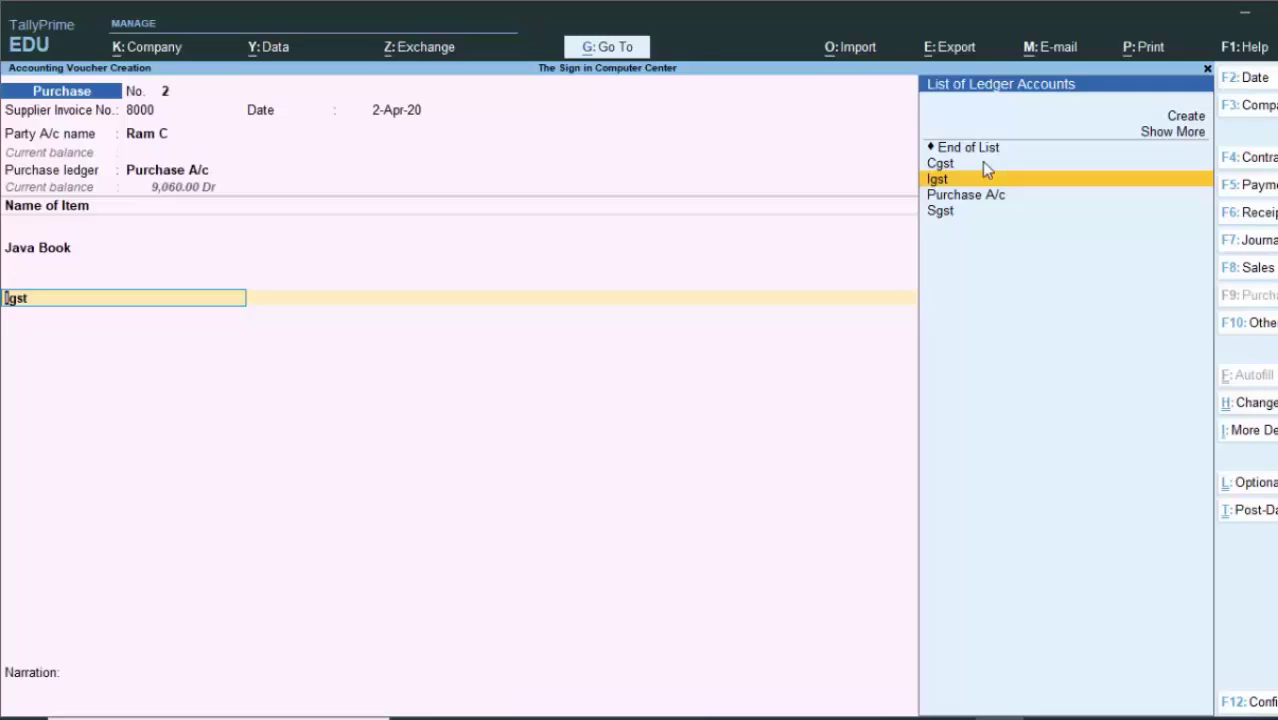
key(BackSpace)
key(ctrl)
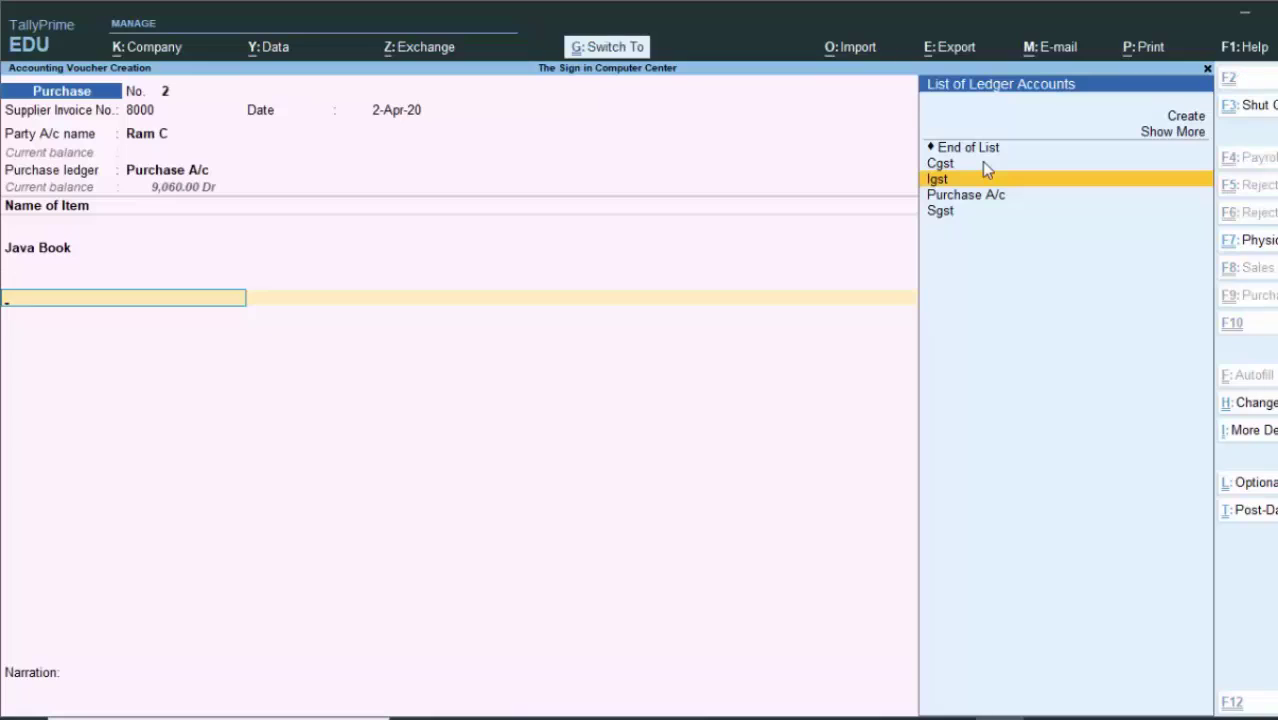
key(ctrl+a)
key(Escape)
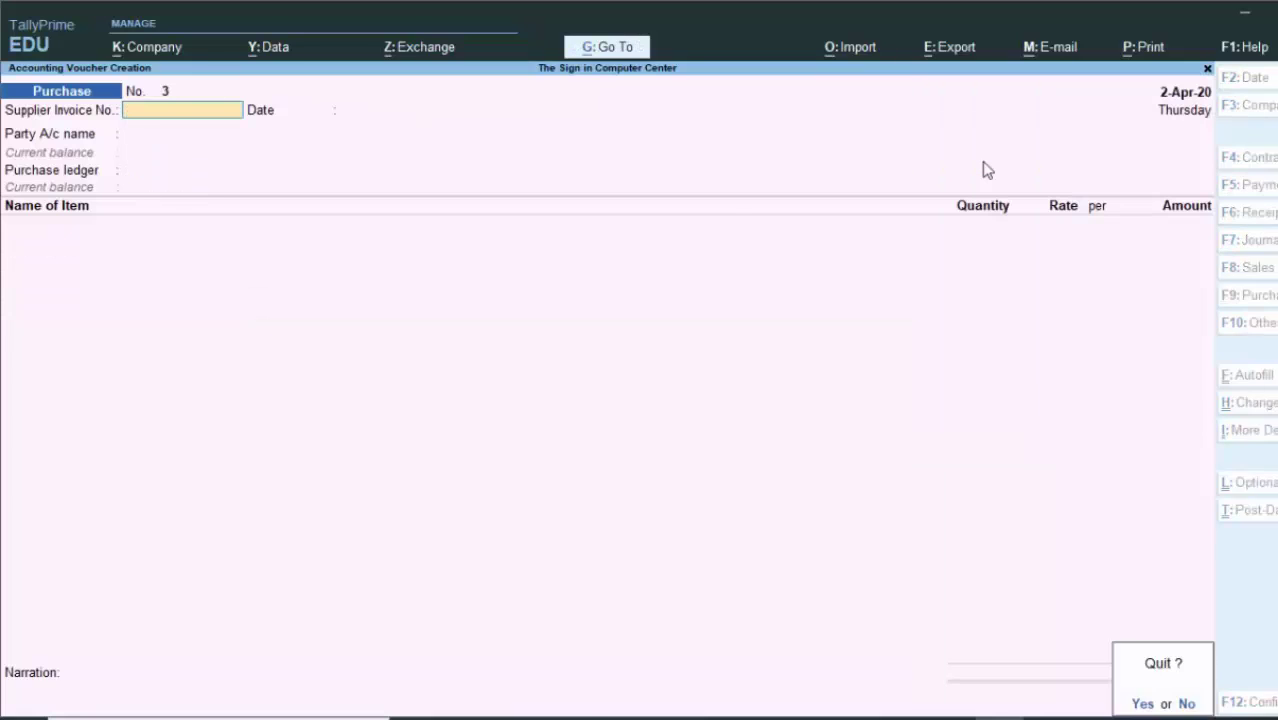
key(y)
Open the supplier's ledger for alteration from the ledger masters
key(Up)
key(Up)
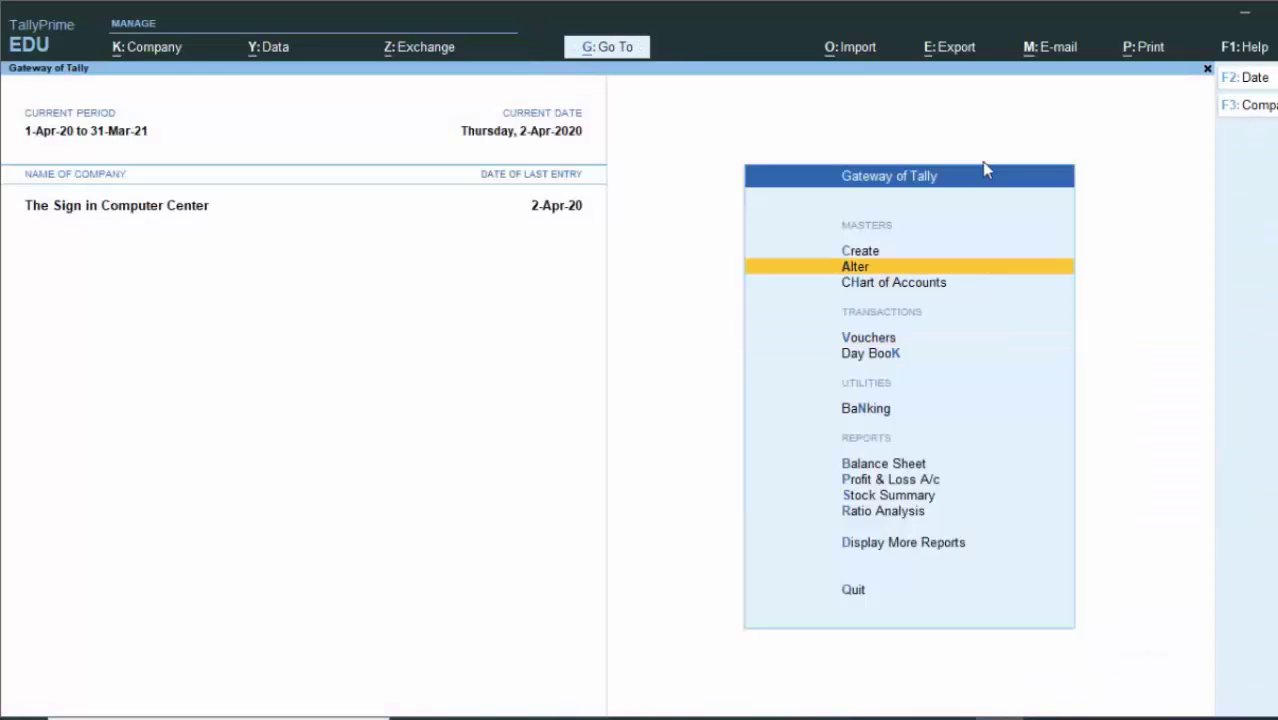
key(Return)
key(Down)
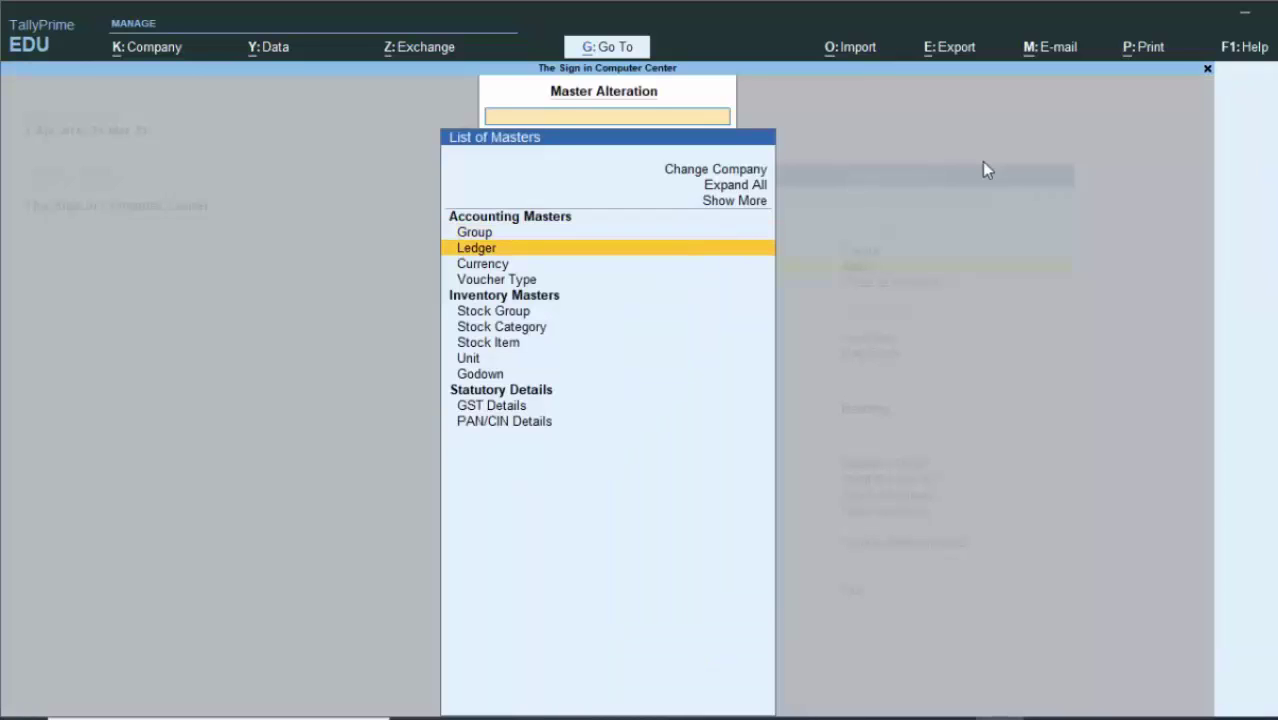
key(Down)
key(Up)
key(Return)
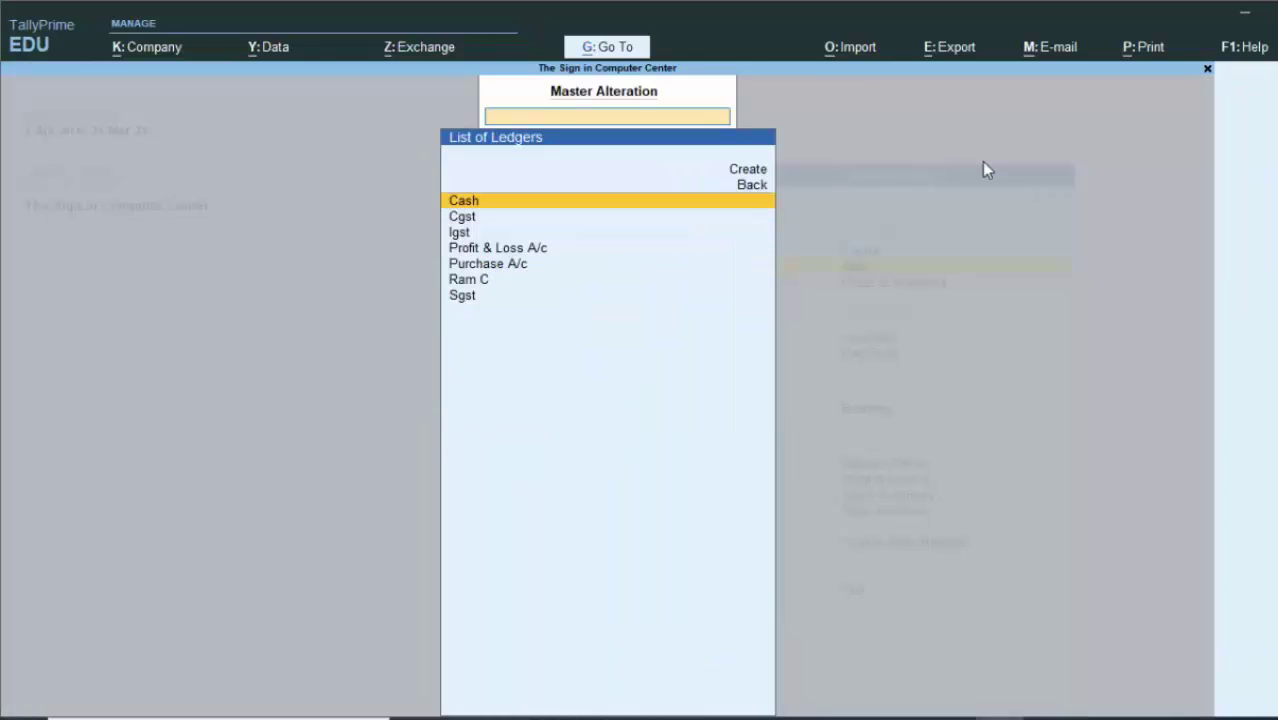
key(Down)
key(Down)
key(Down)
key(Down)
key(Down)
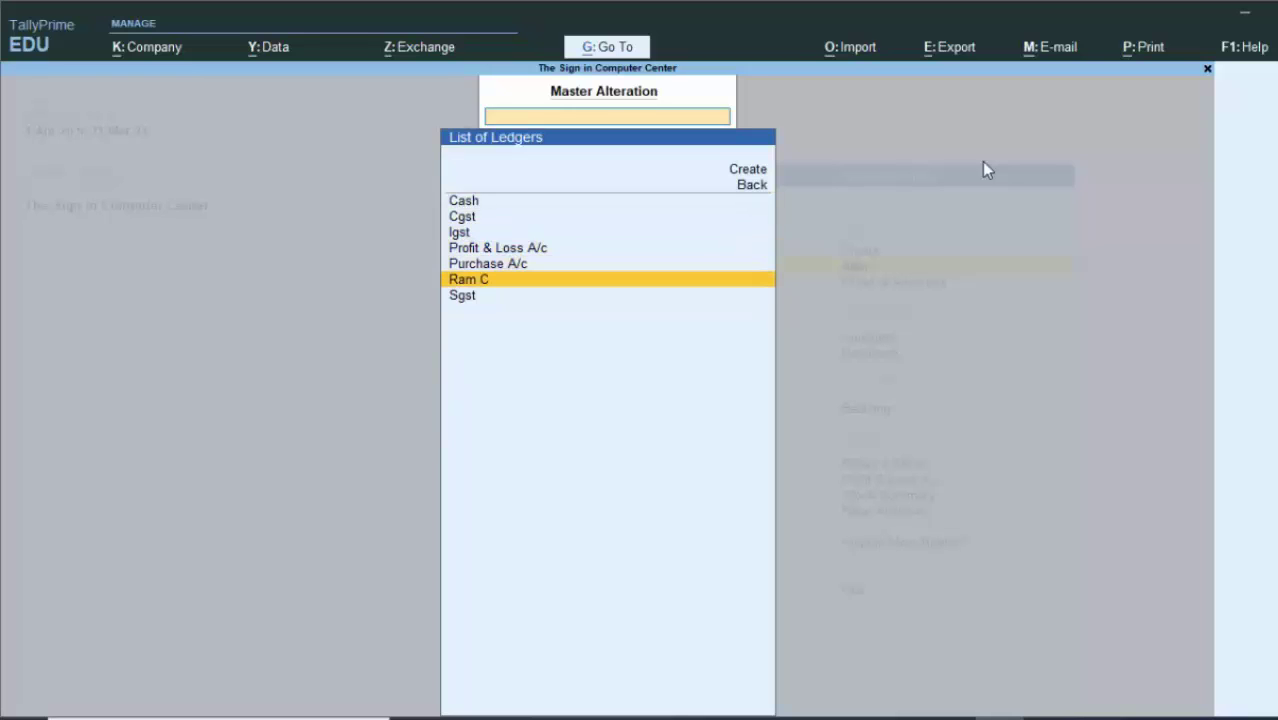
key(Return)
Set the state in the supplier ledger's mailing details to Rajasthan, keeping its group and bill-by-bill settings
key(Return)
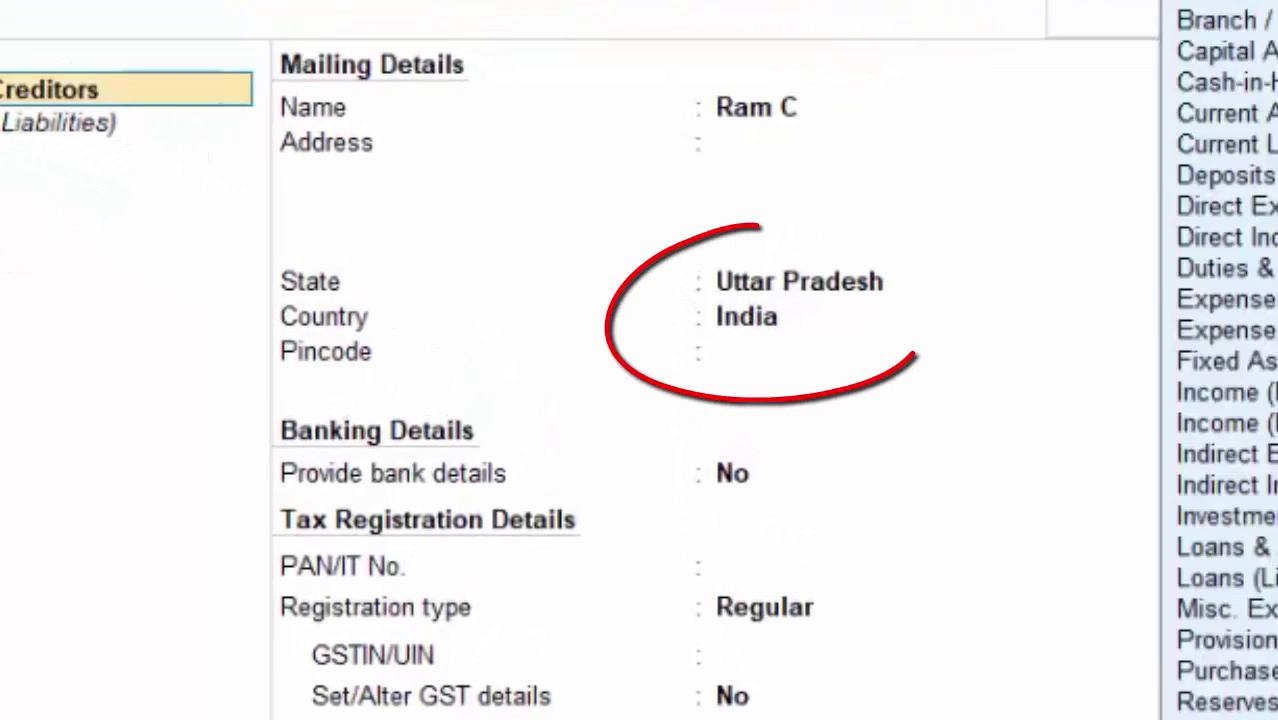
key(Return)
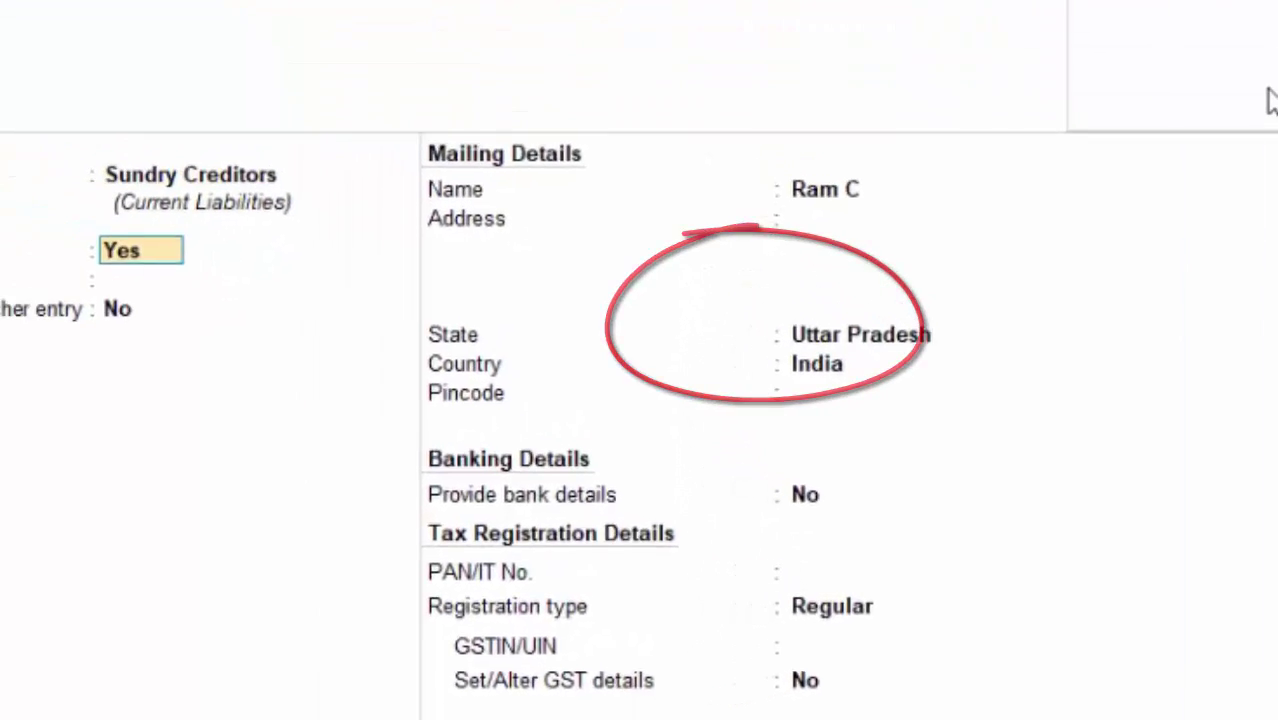
key(Return)
key(Return)
key(Return)
key(Return)
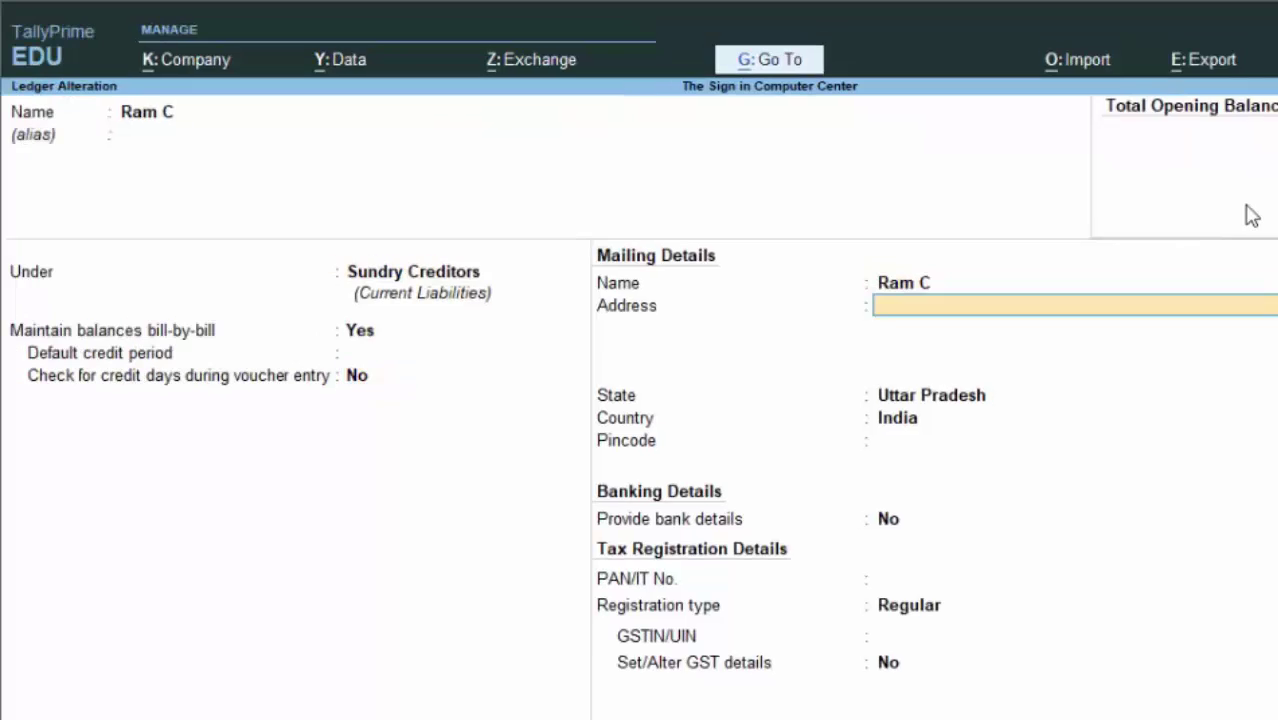
key(Return)
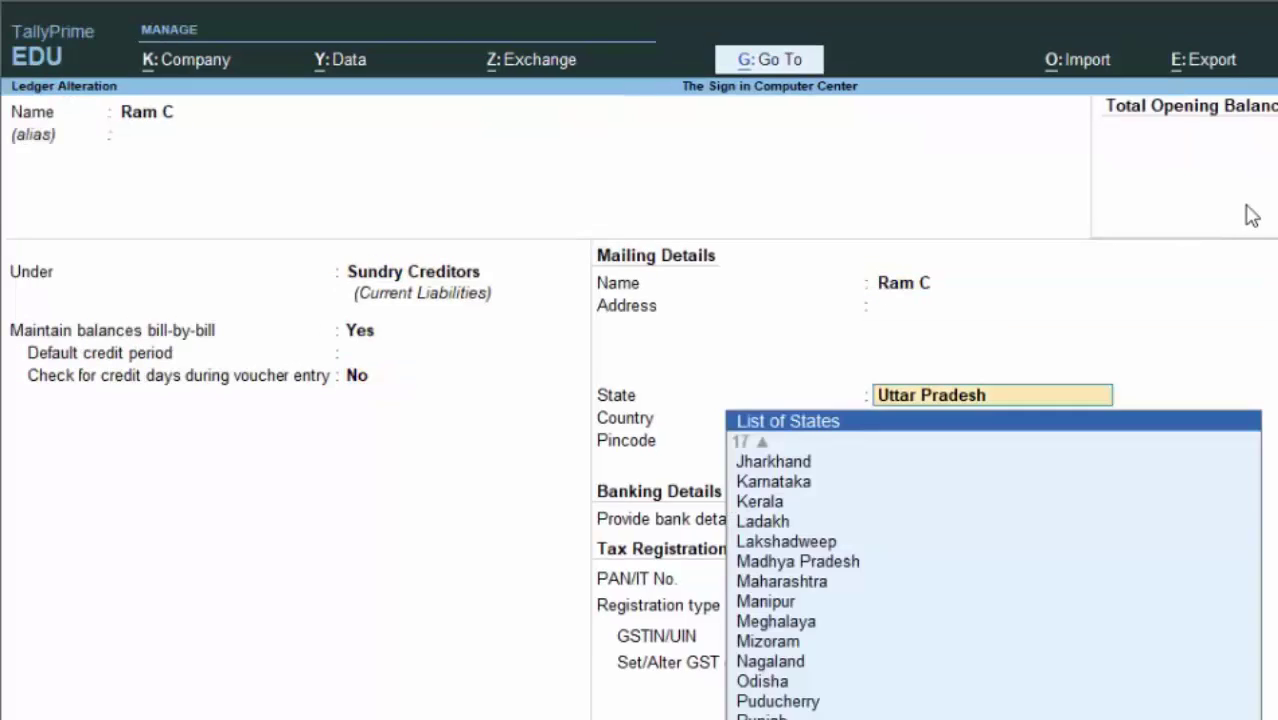
key(Return)
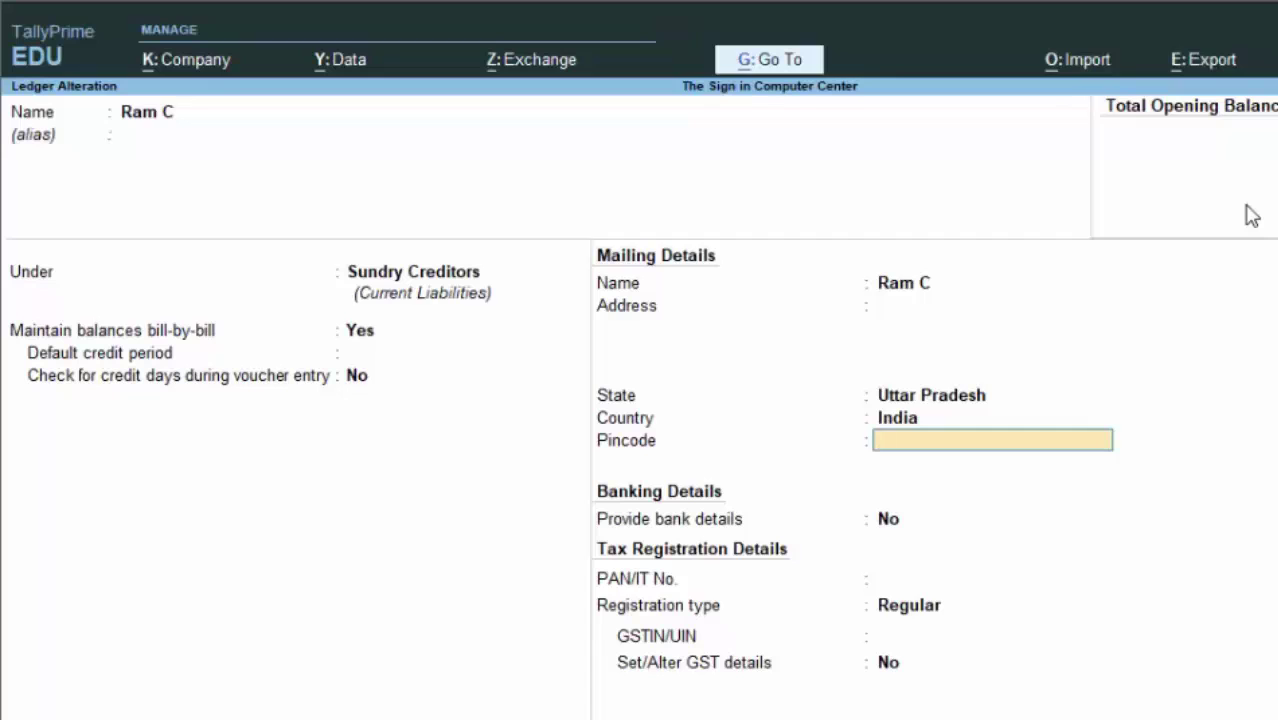
key(BackSpace)
key(BackSpace)
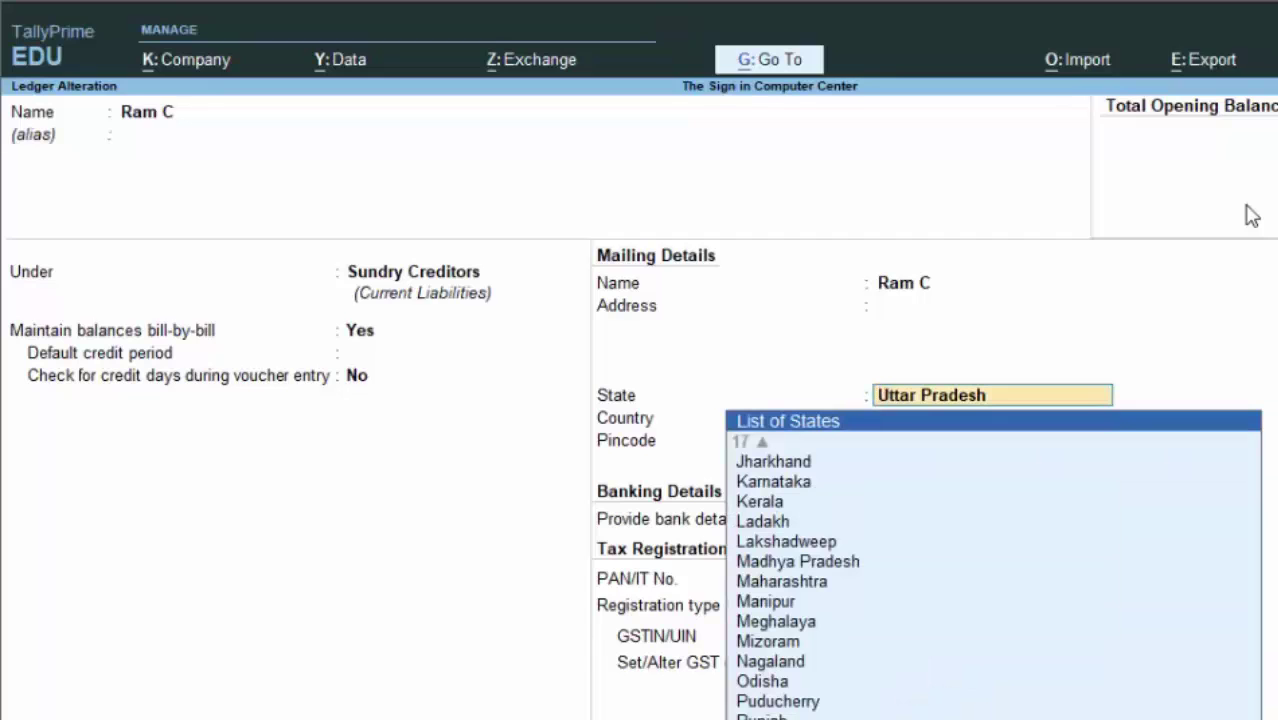
text(R)
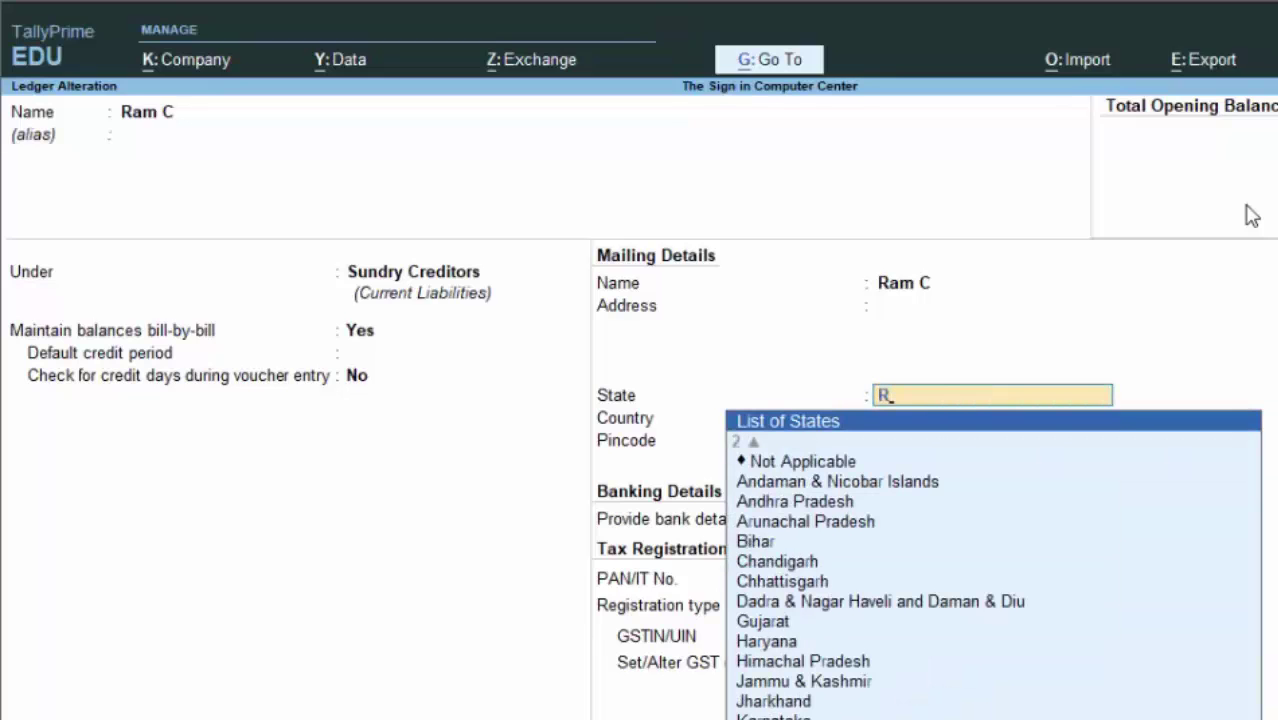
key(Return)
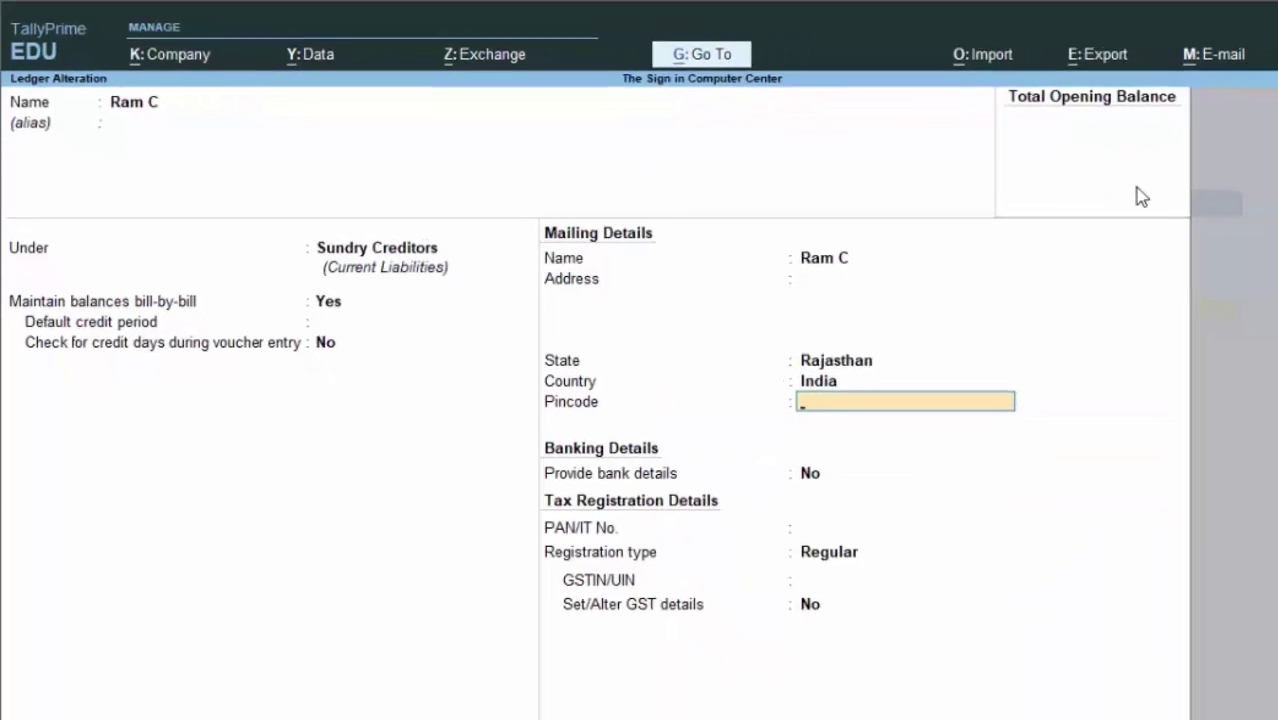
Keep the supplier ledger's remaining banking and tax registration details, save the alteration and return to the Gateway of Tally
key(Return)
key(Return)
key(Return)
key(Return)
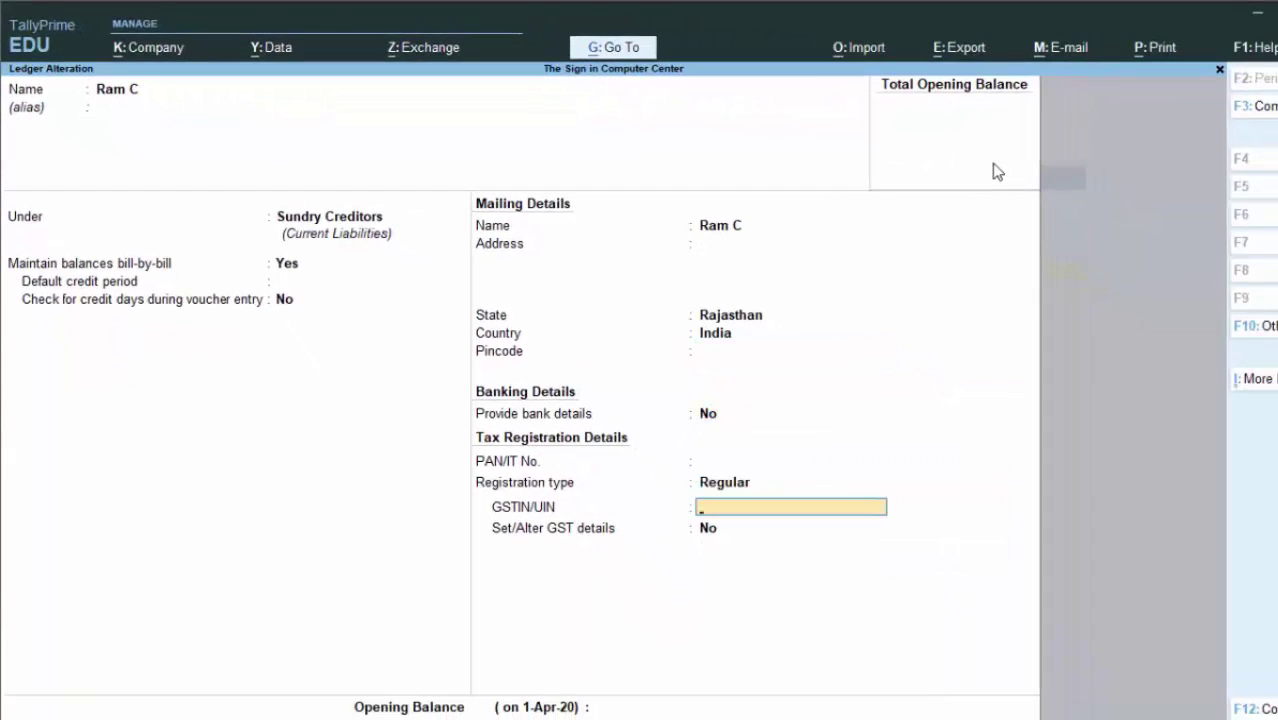
key(Return)
key(Return)
key(Return)
key(Return)
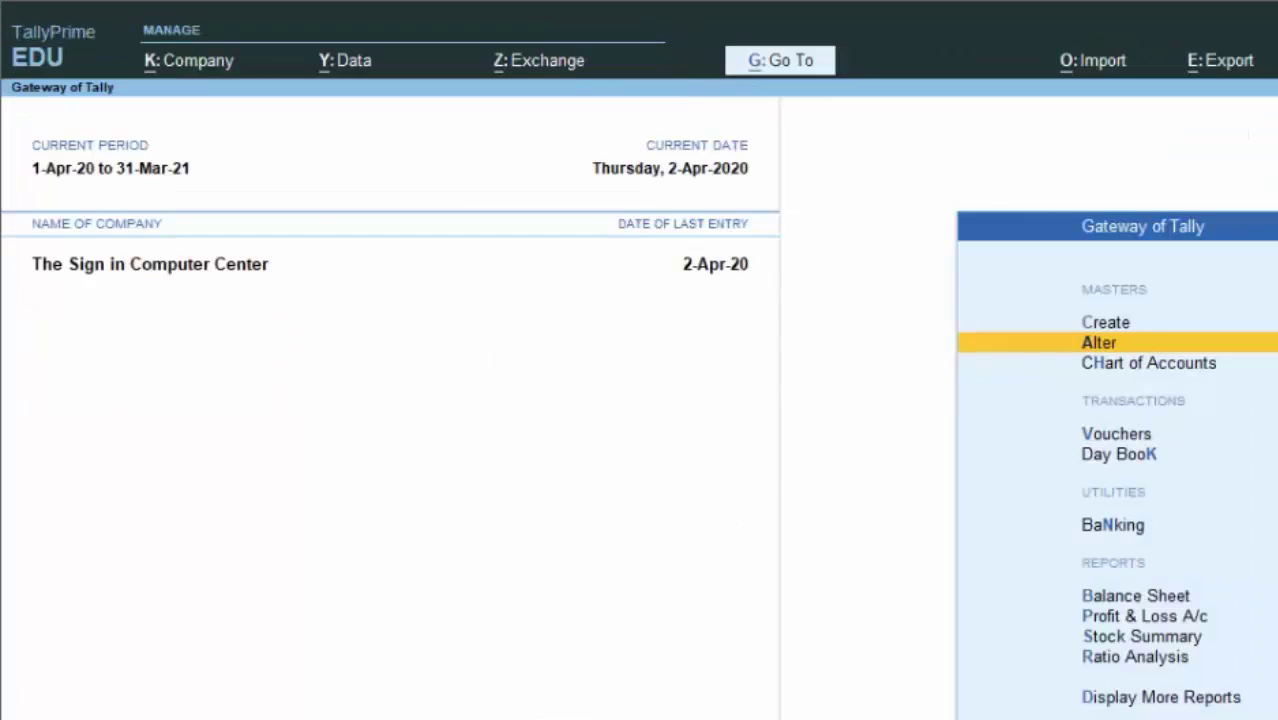
key(Escape)
key(n)
key(Up)
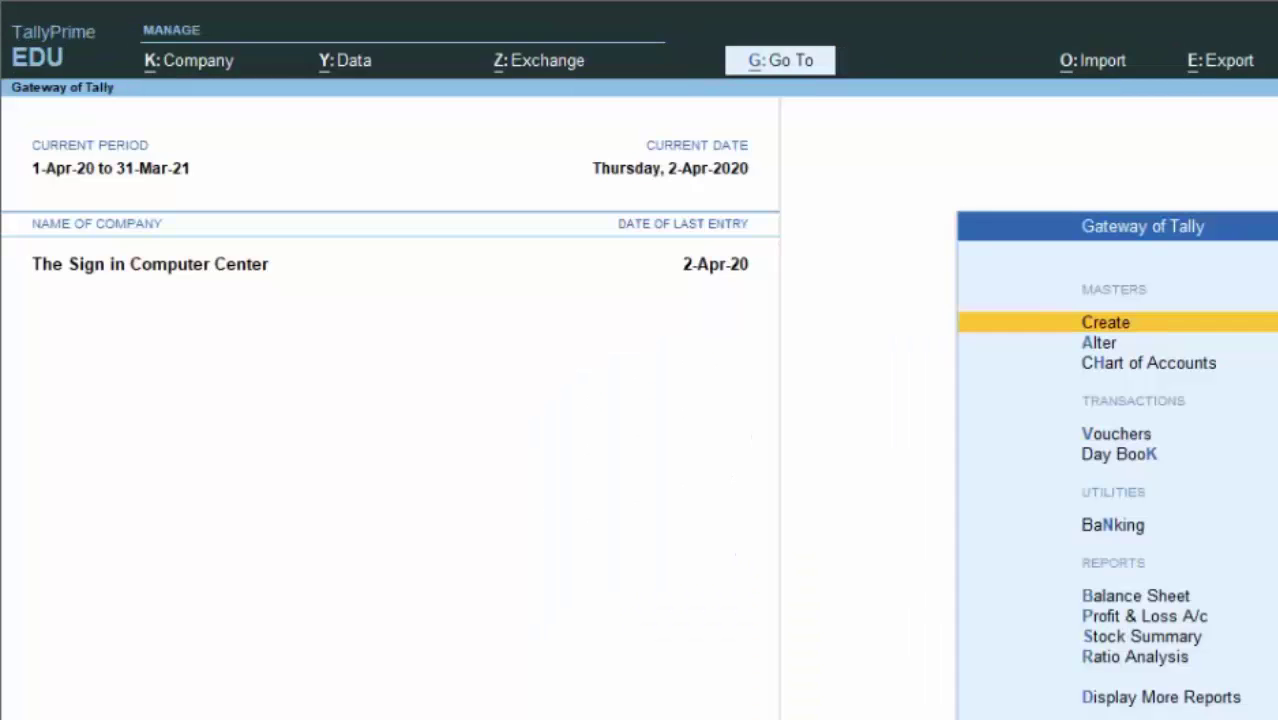
Start a new purchase voucher with supplier invoice number 9000, keeping the invoice date 2-Apr-20
key(v)
key(F9)
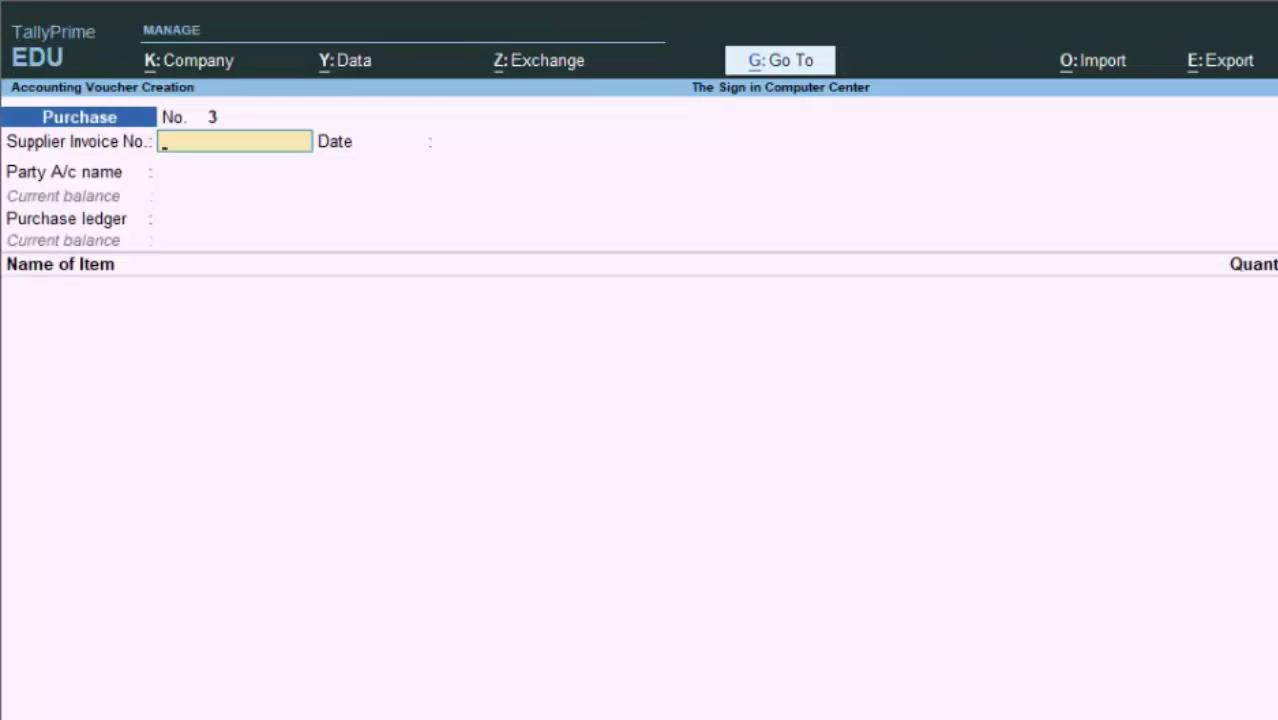
text(9000)
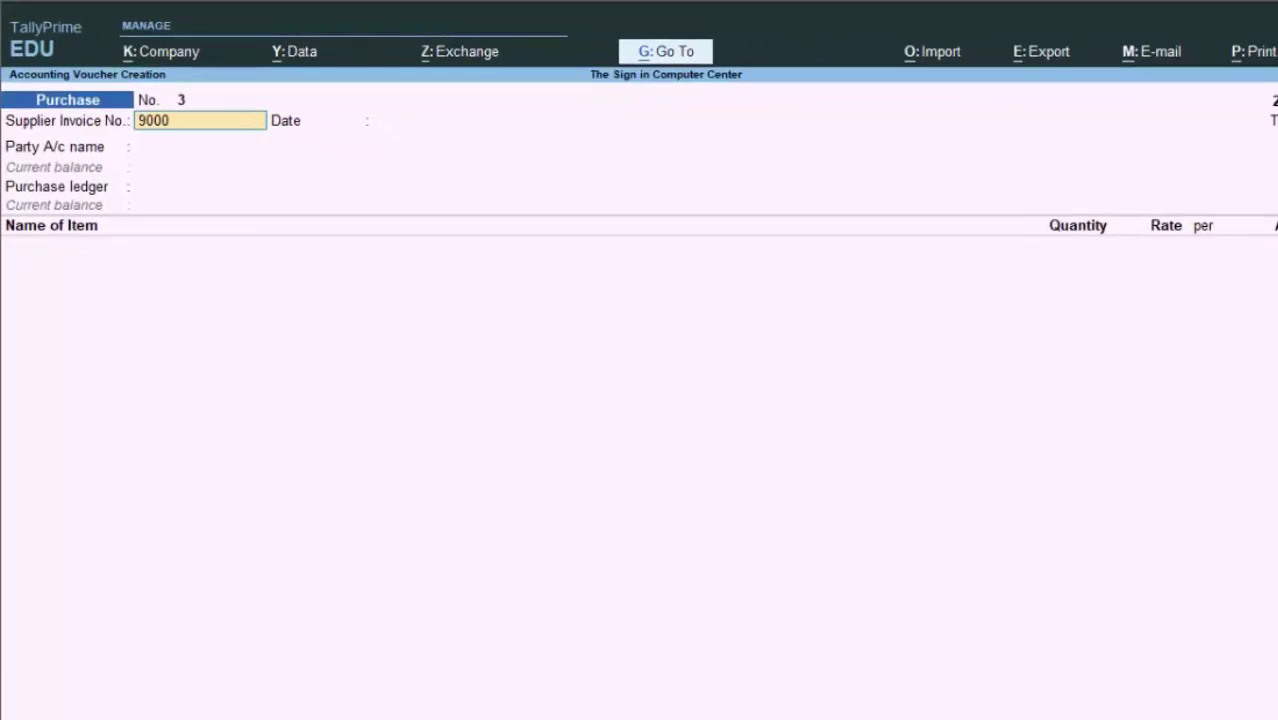
key(Return)
key(Return)
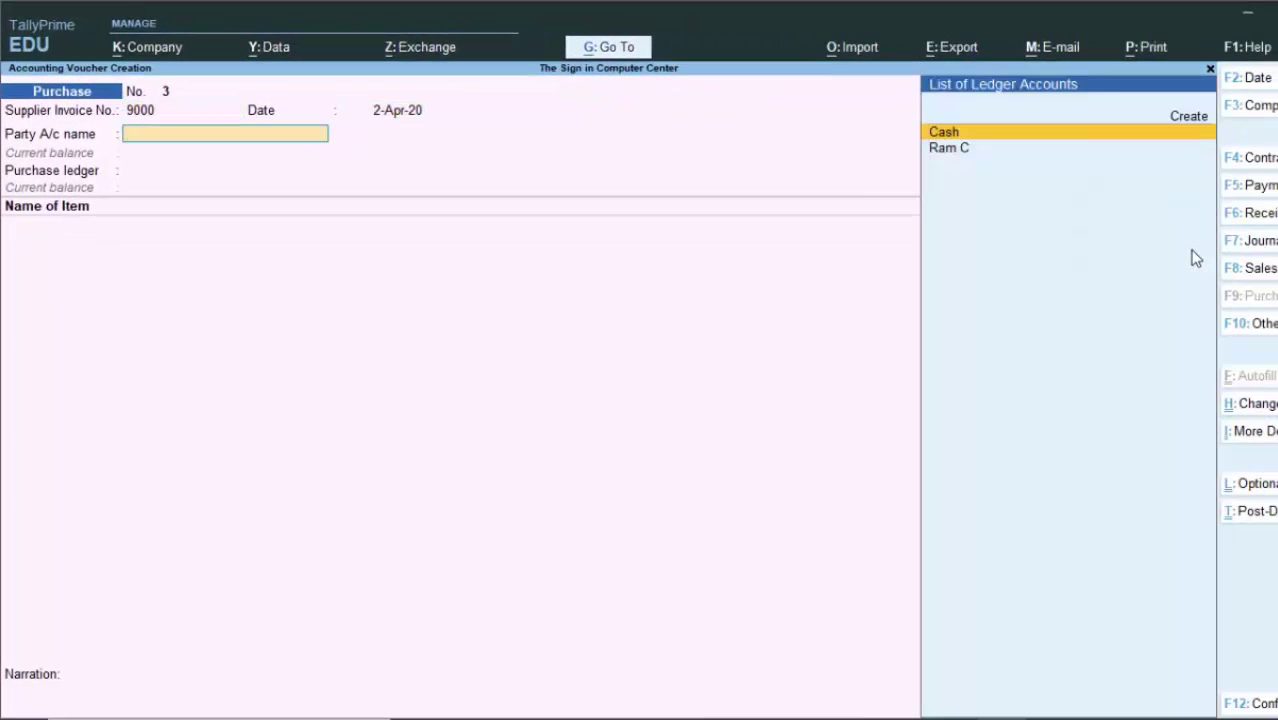
Choose the supplier's ledger as the party account and leave the receipt details blank
key(Down)
key(Return)
key(Return)
key(Return)
key(Return)
key(Return)
key(Return)
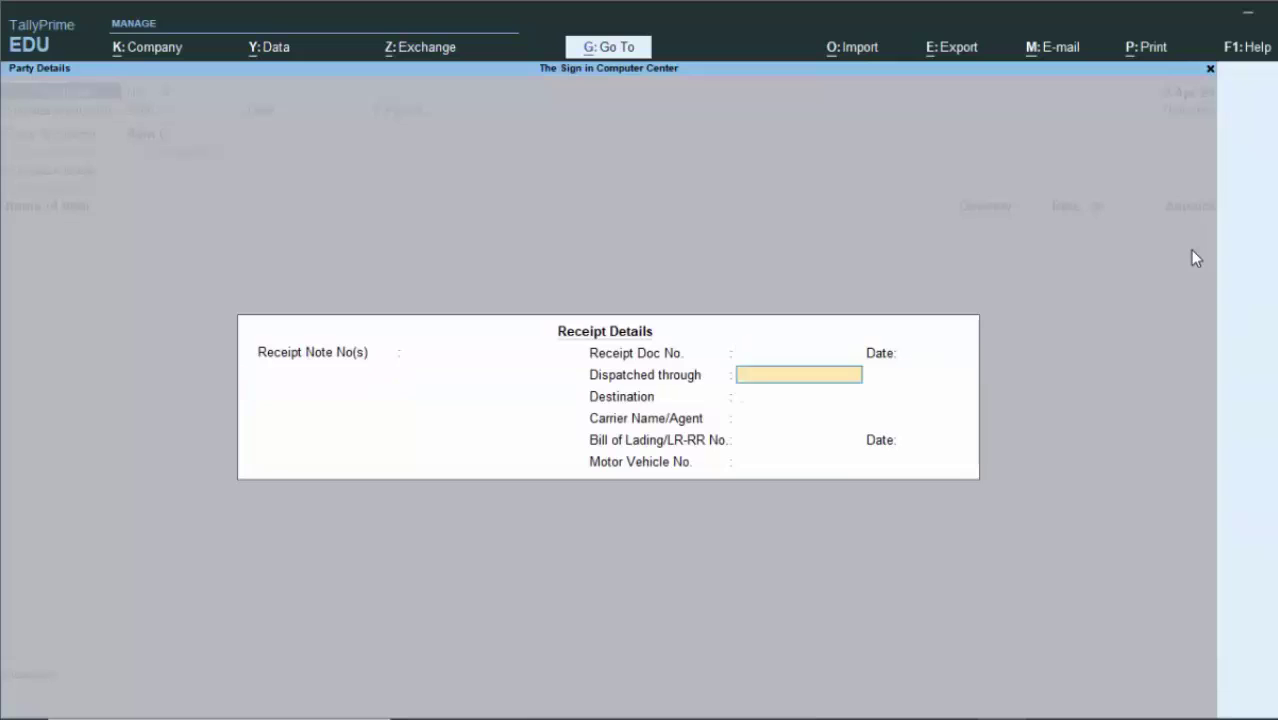
key(Return)
key(Return)
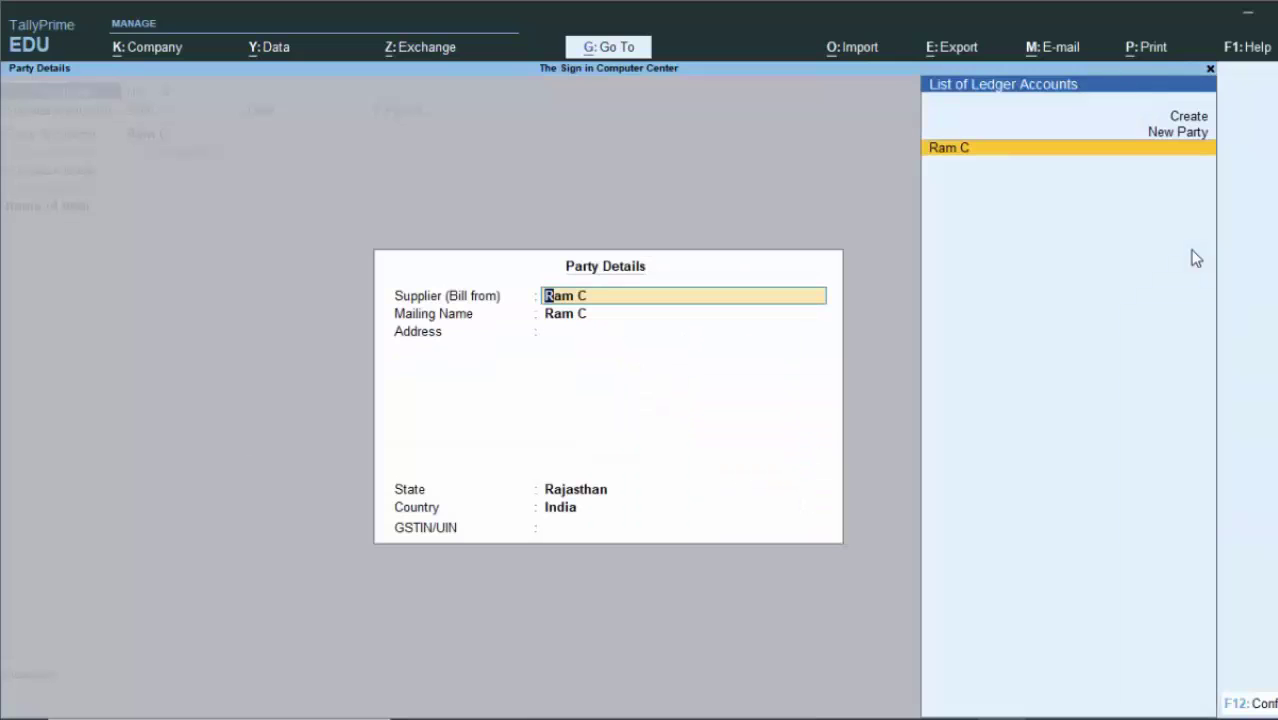
Accept the supplier's party details with state Rajasthan and choose Purchase A/c as the purchase ledger
key(Return)
key(Return)
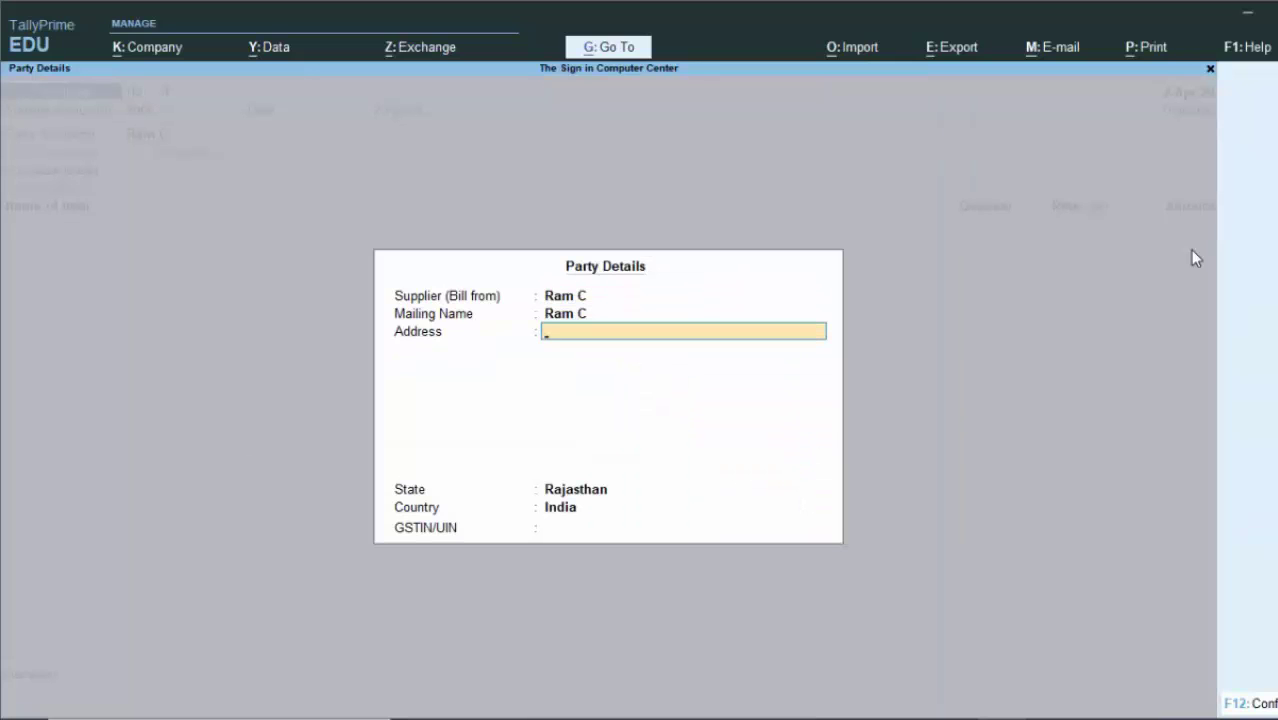
key(Return)
key(Return)
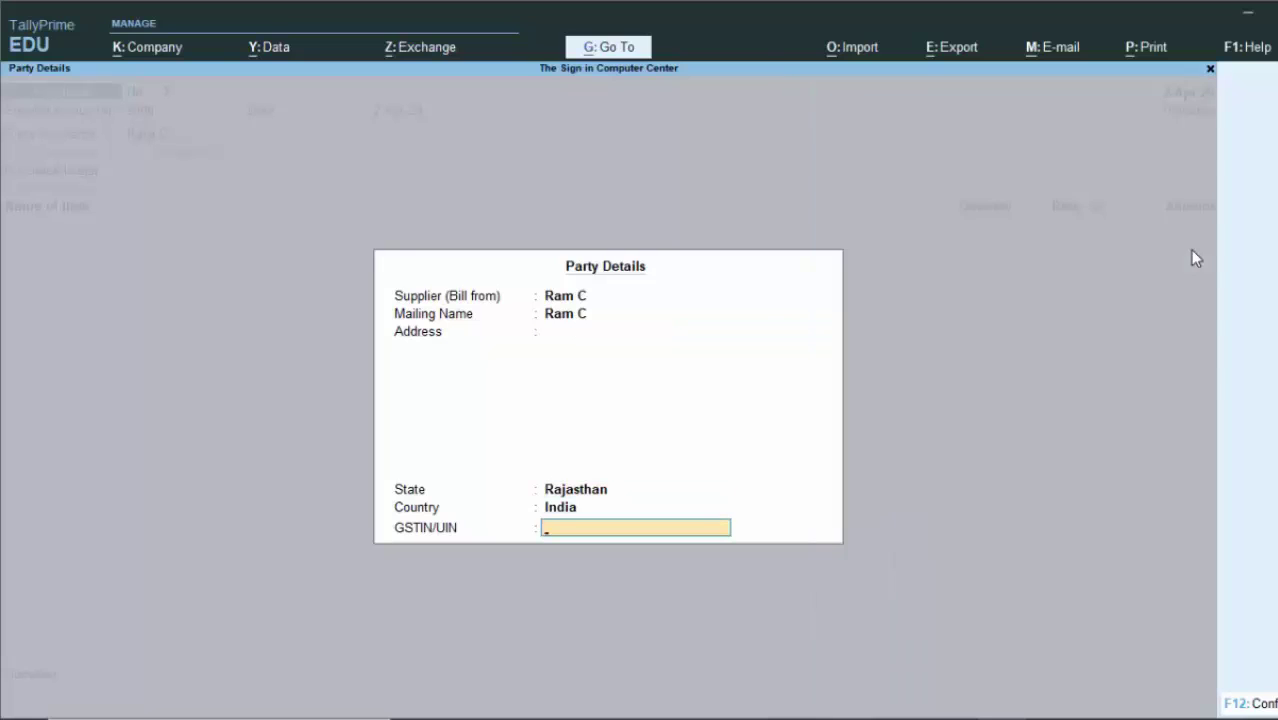
key(Return)
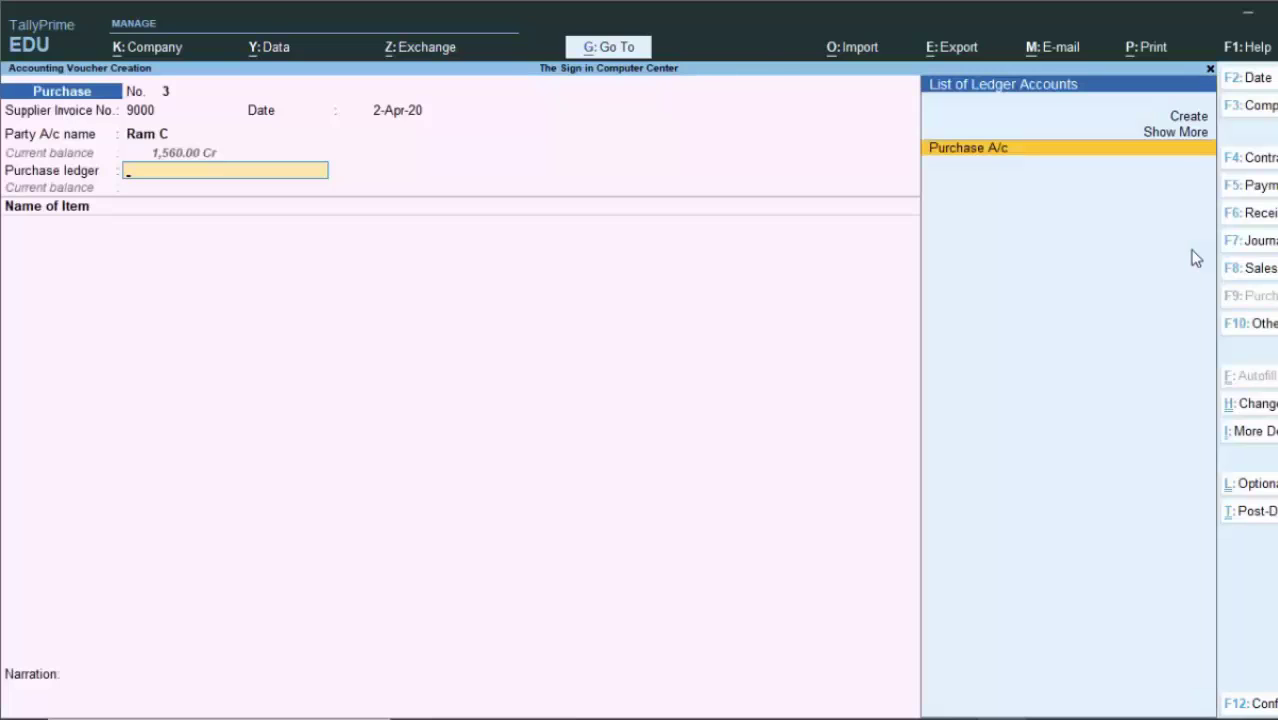
key(Return)
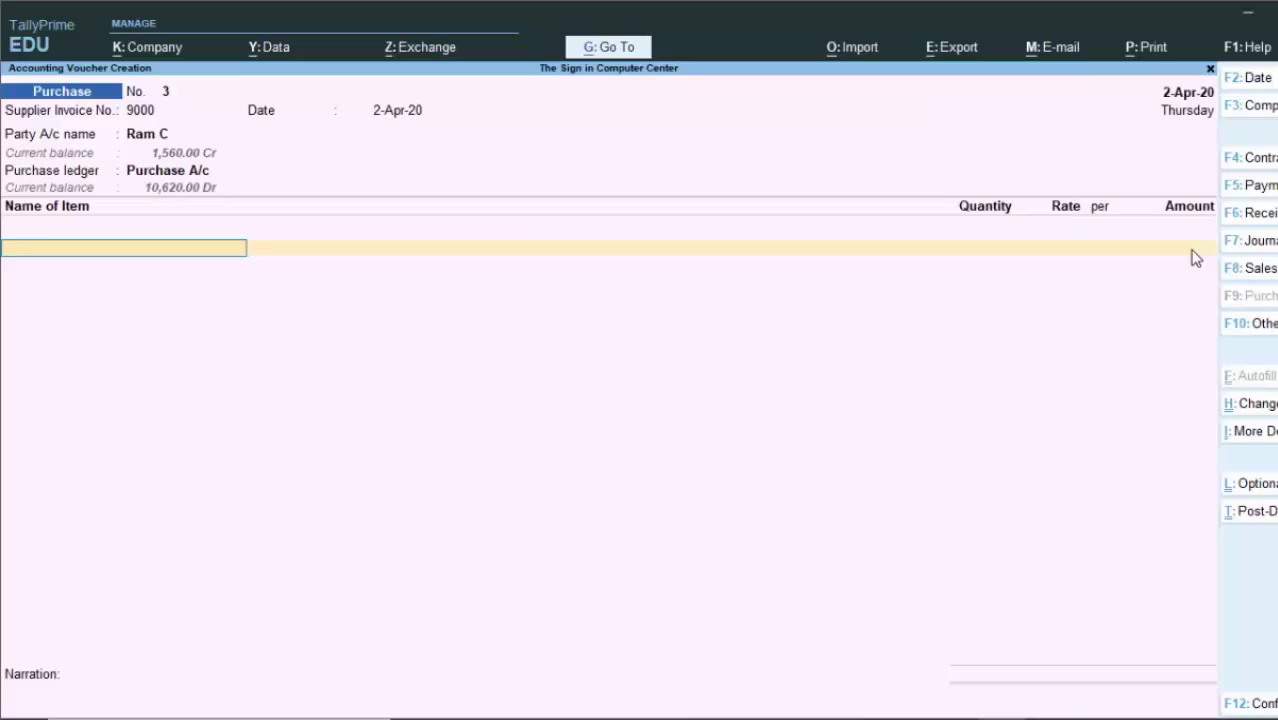
Add the stock item Python Book with quantity 7 at a rate of 600 per item
text(P)
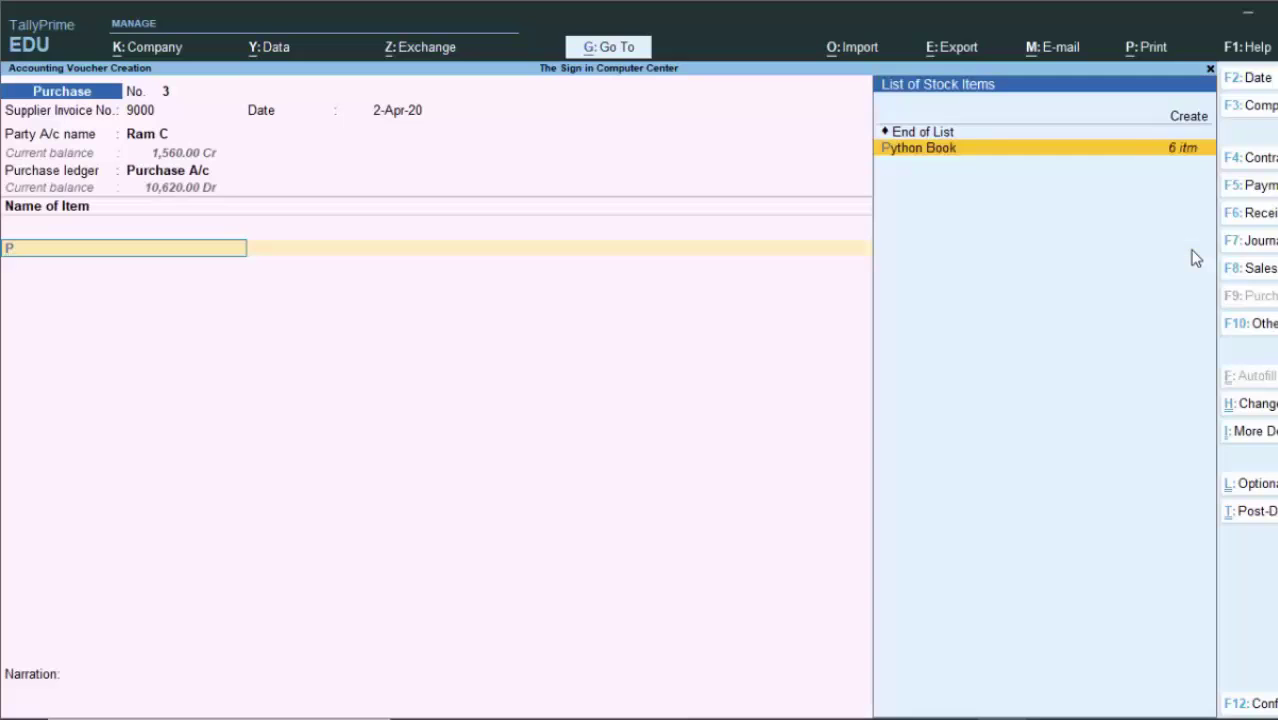
key(Return)
text(7)
key(Return)
text(600)
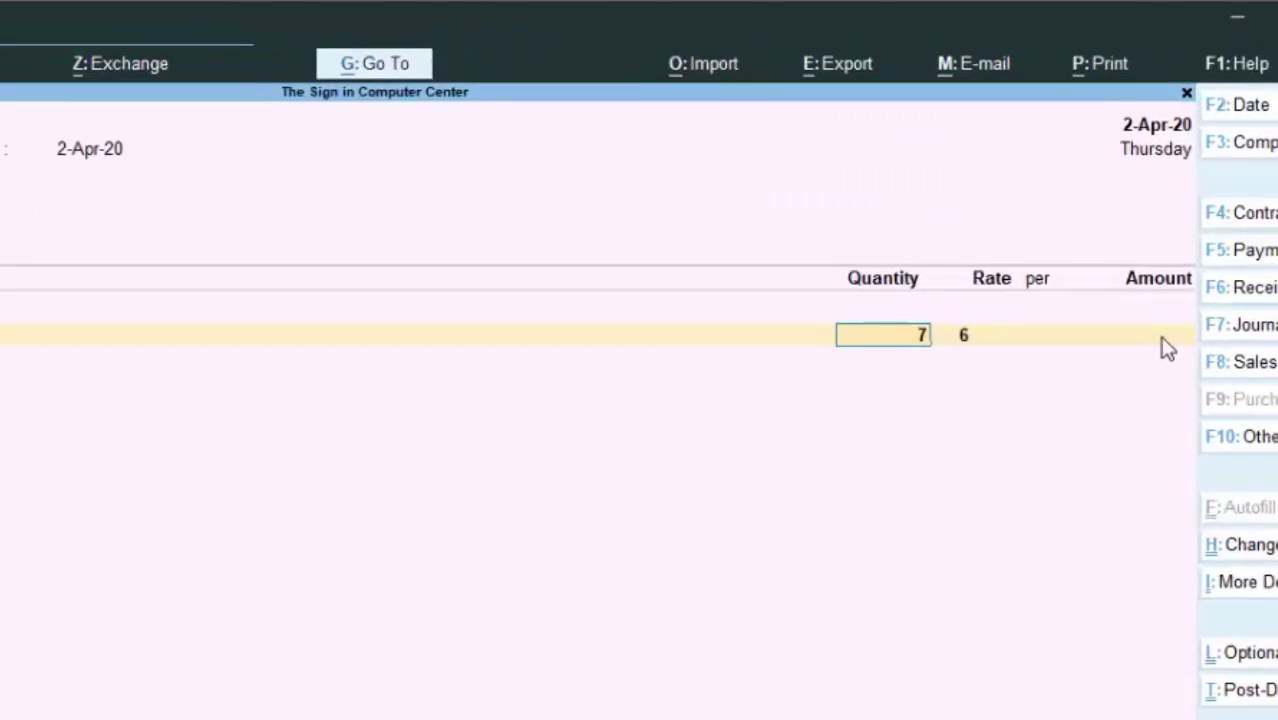
key(Return)
key(Return)
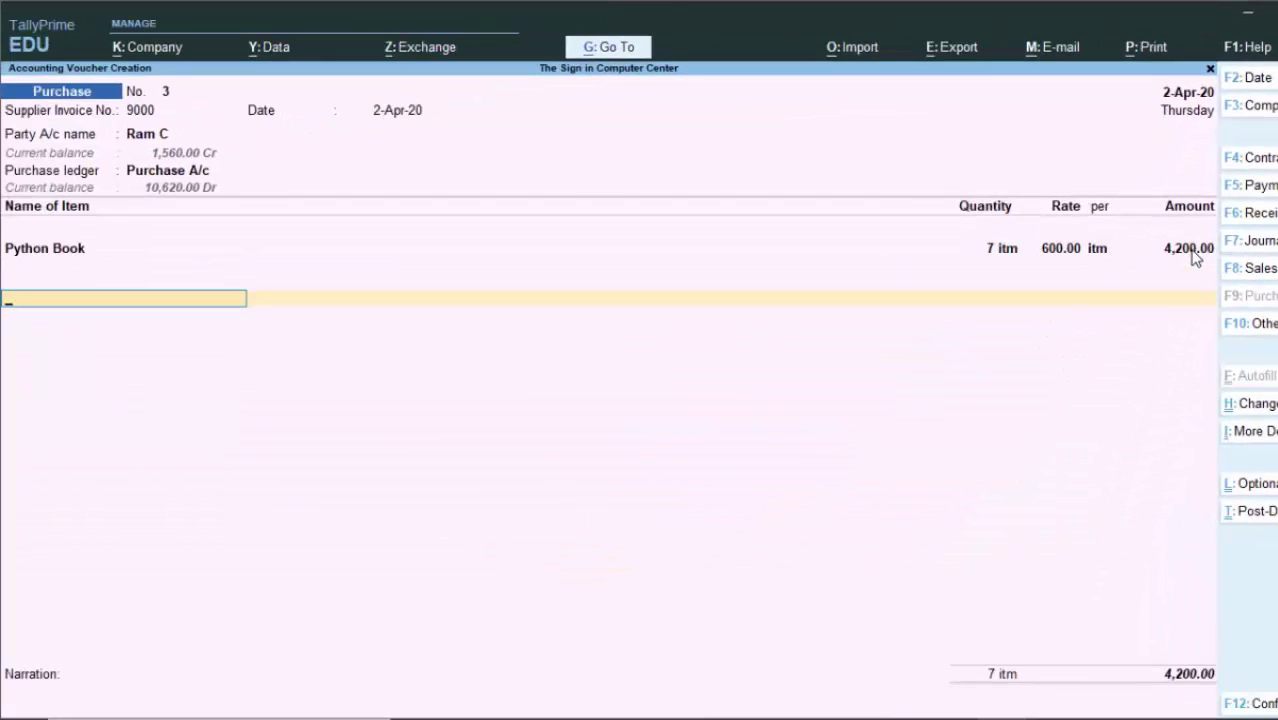
End the item list and add the Igst ledger line with its automatically calculated amount
key(Return)
key(Return)
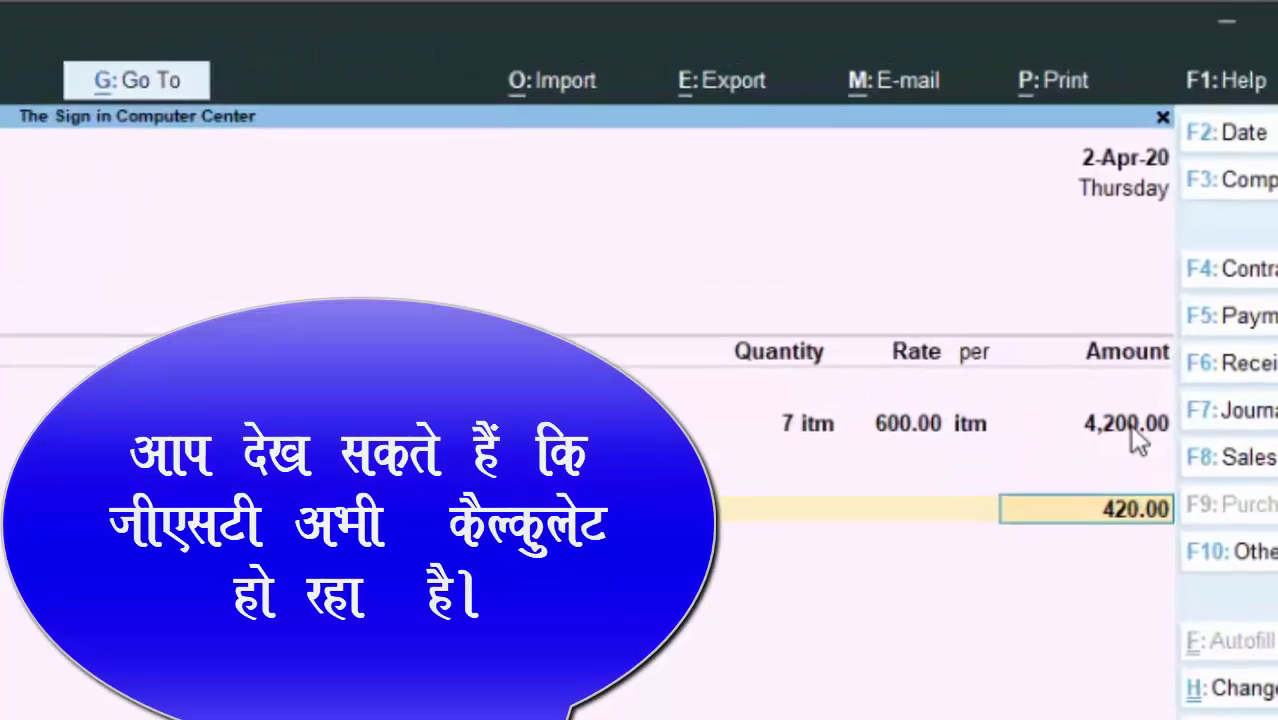
key(Return)
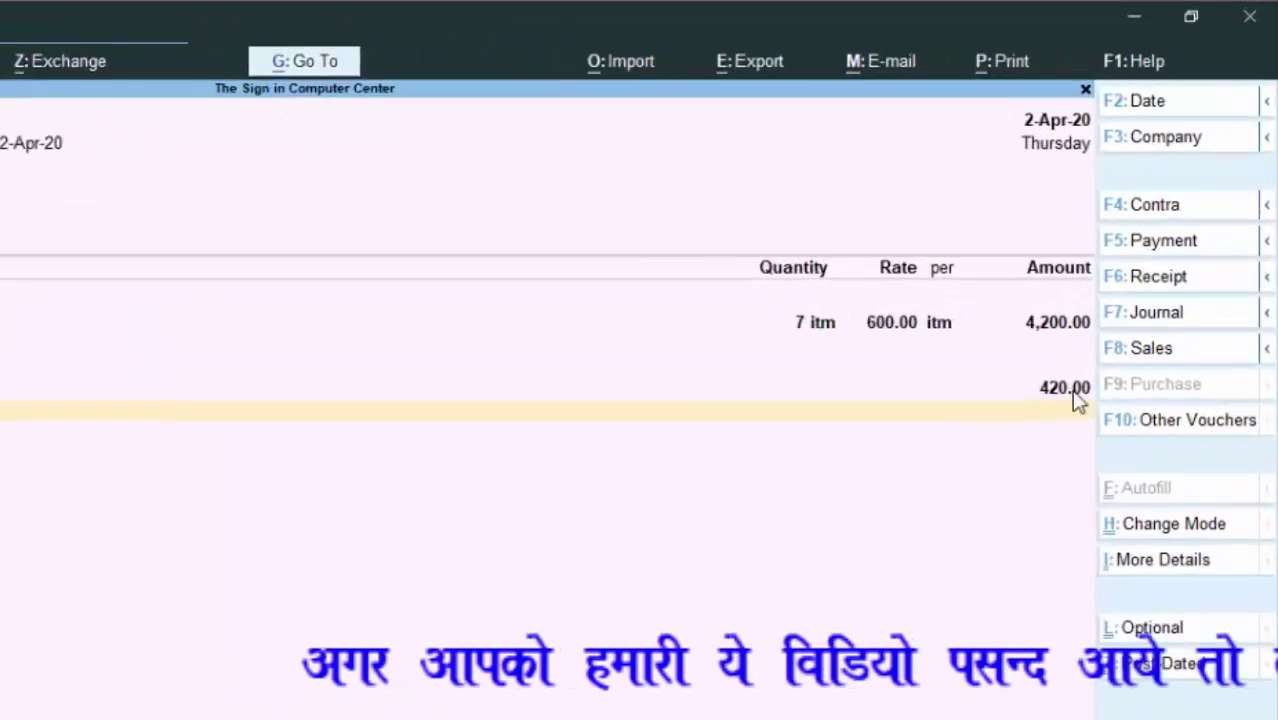
Open the GST - Tax Analysis for the voucher's Igst line and expand it to the detailed view
click(1070, 390)
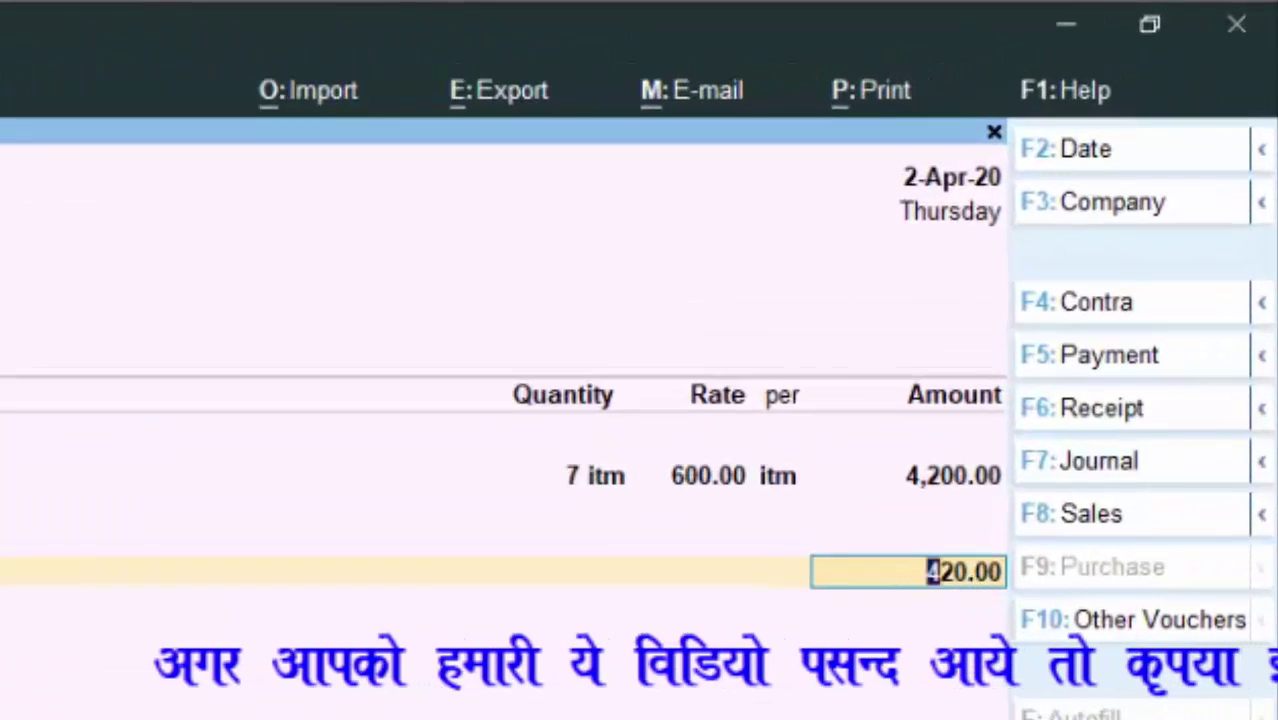
click(1150, 695)
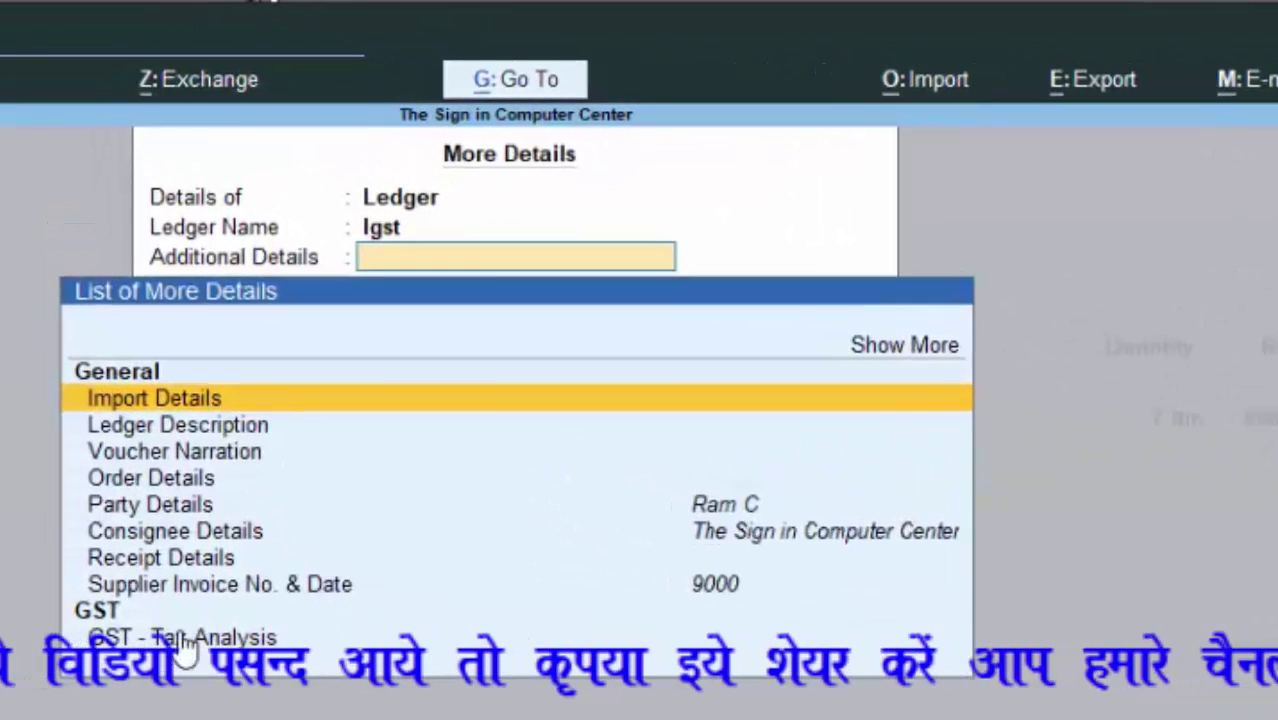
click(128, 515)
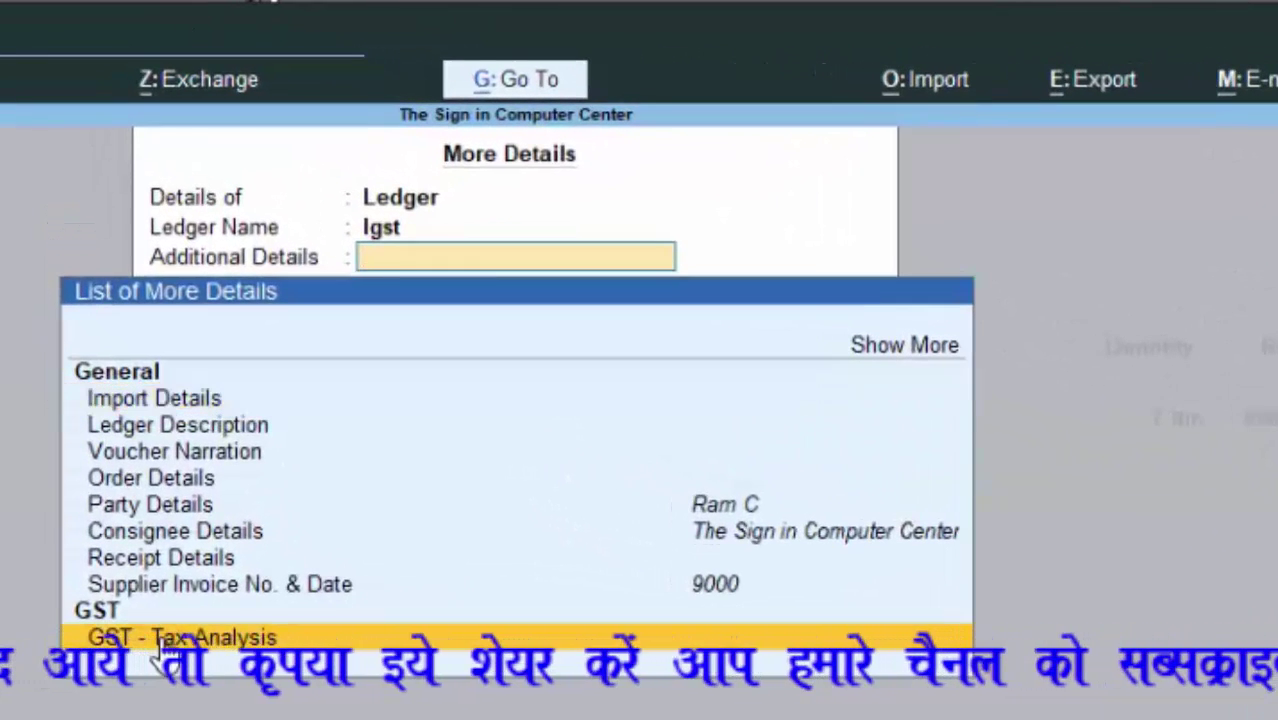
click(165, 640)
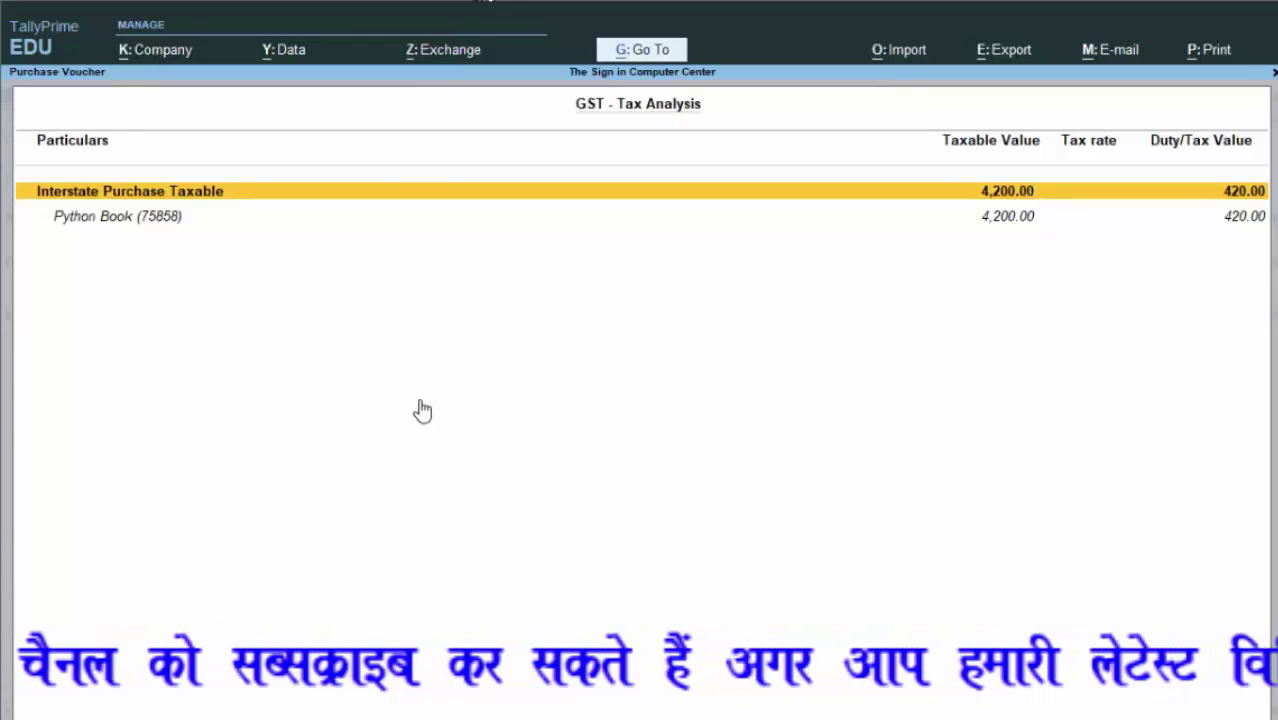
key(alt+F5)
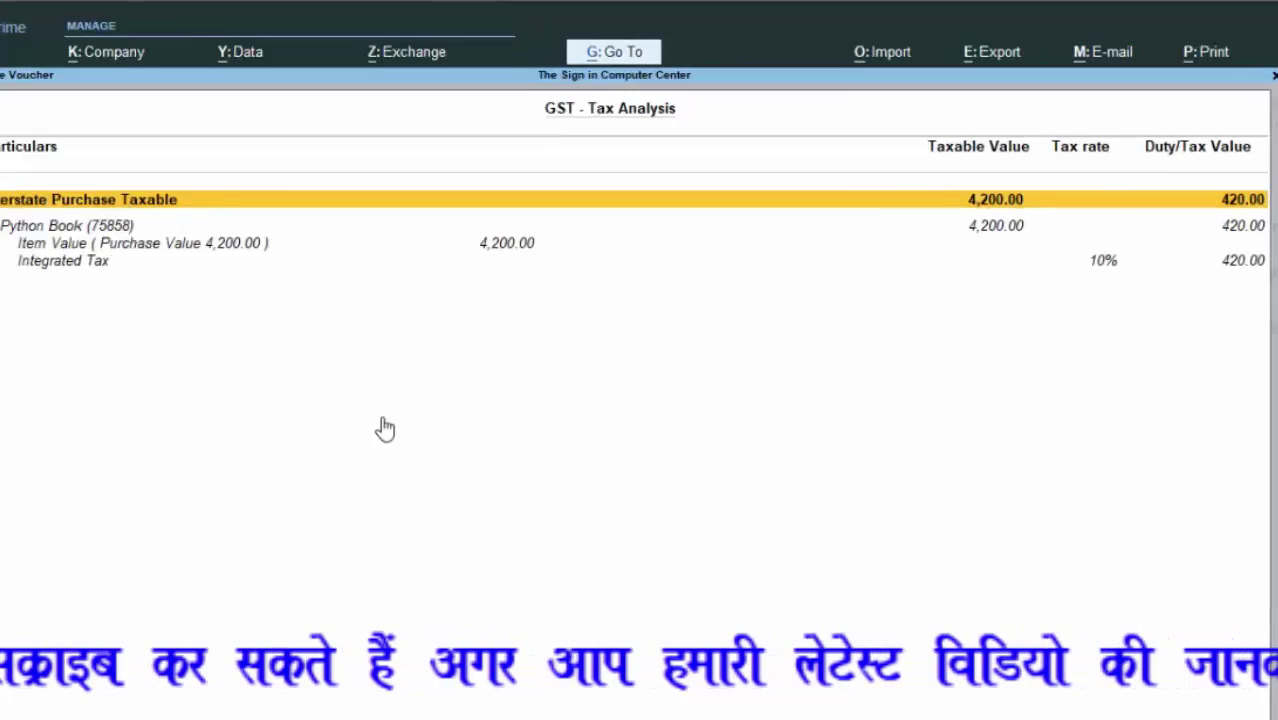